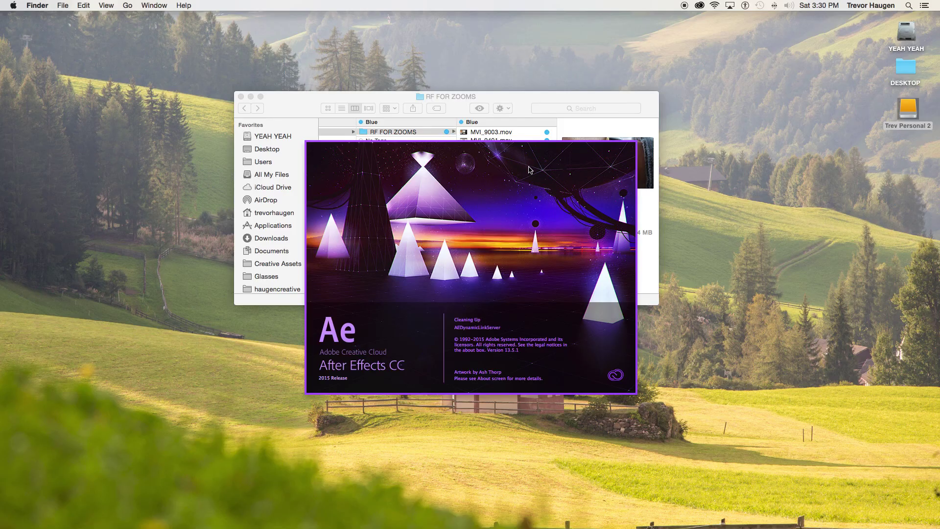
- Import MVI_9003.mov, MVI_9401.mov and MVI_9402.mov from the RF FOR ZOOMS folder into the After Effects project
left_click(521, 111)
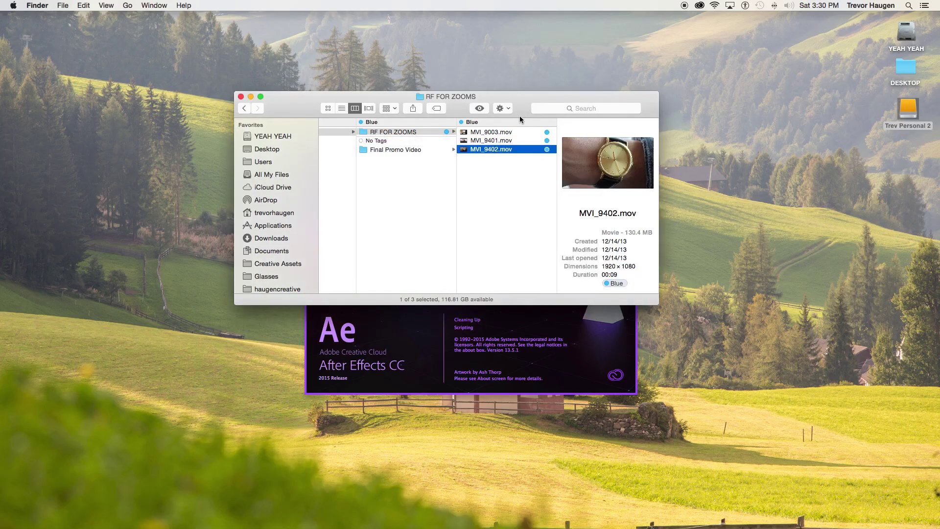
left_click(510, 141)
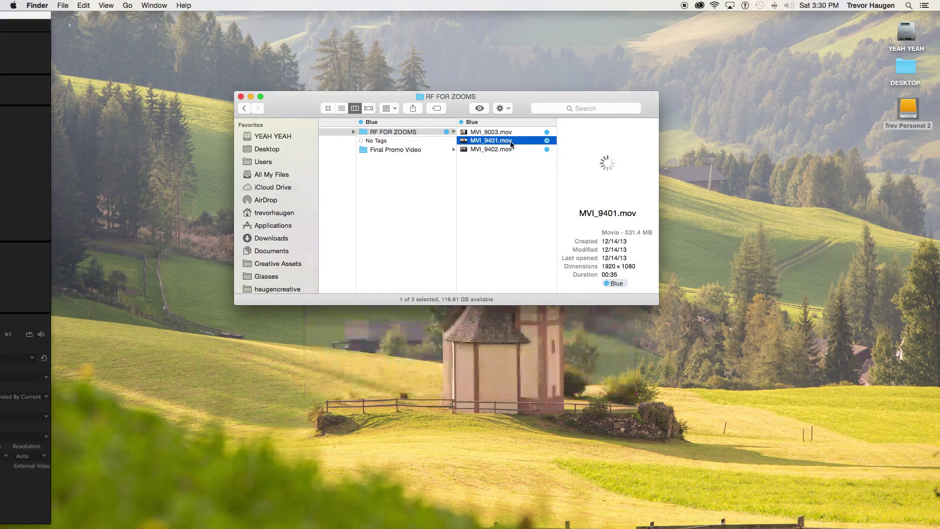
left_click(522, 133)
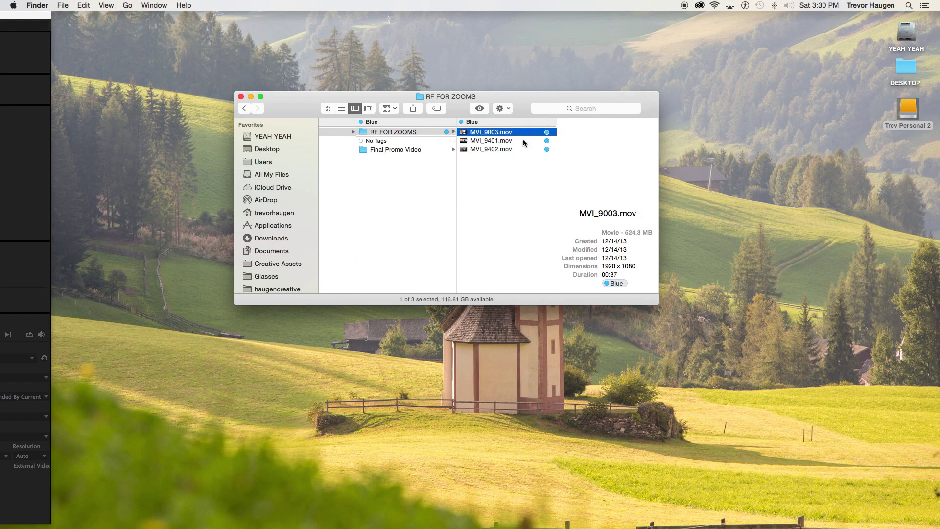
left_click_drag(521, 109, 531, 123)
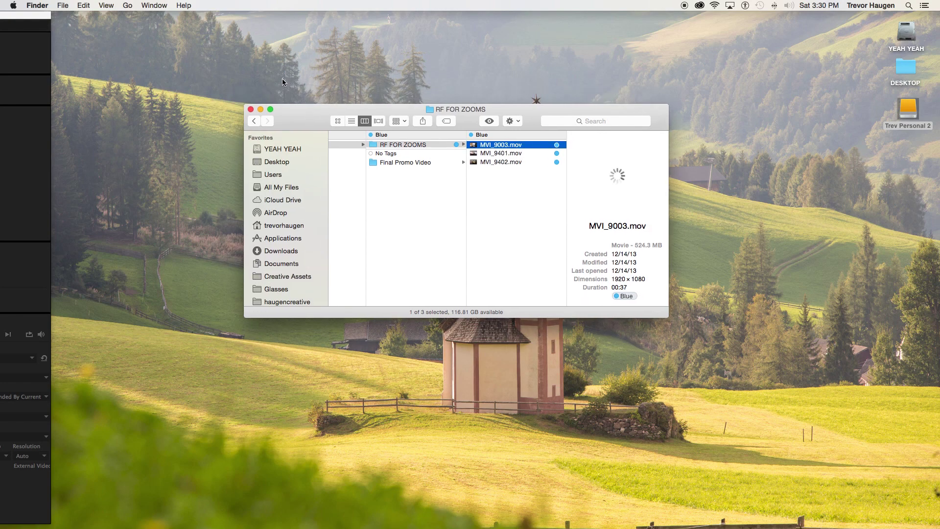
left_click_drag(27, 15, 899, 3)
left_click(22, 40)
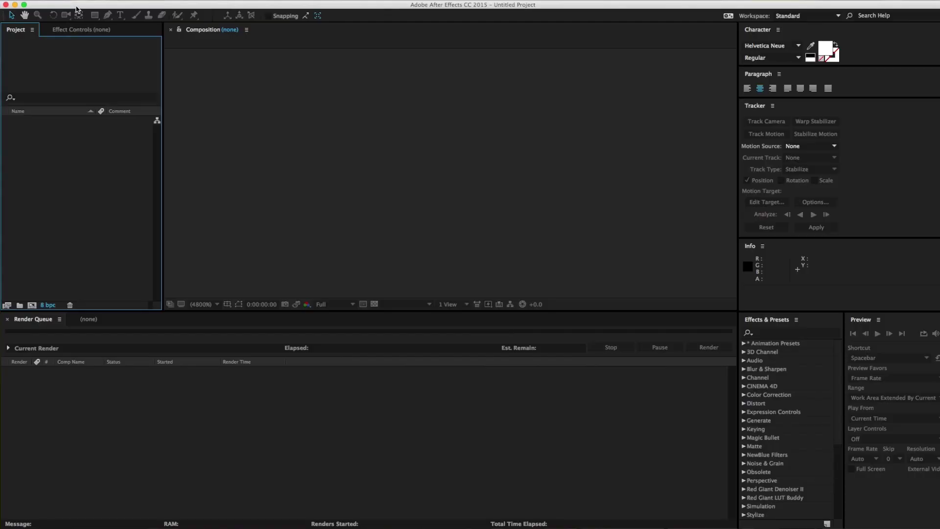
key("super+Tab")
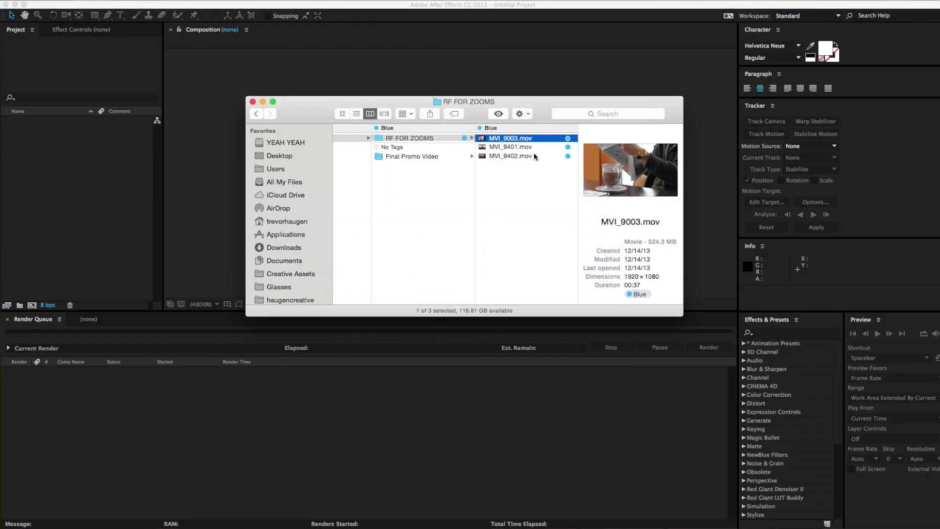
left_click(533, 155, "shift")
left_click_drag(531, 140, 80, 184)
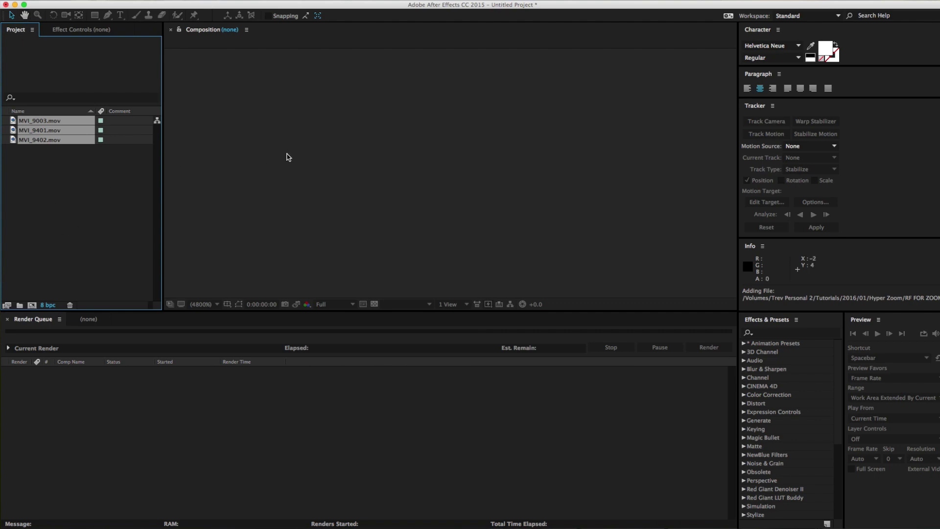
left_click(85, 181)
- Create a new composition from the wide shot MVI_9401.mov and play a preview of it from the start
left_click(35, 123)
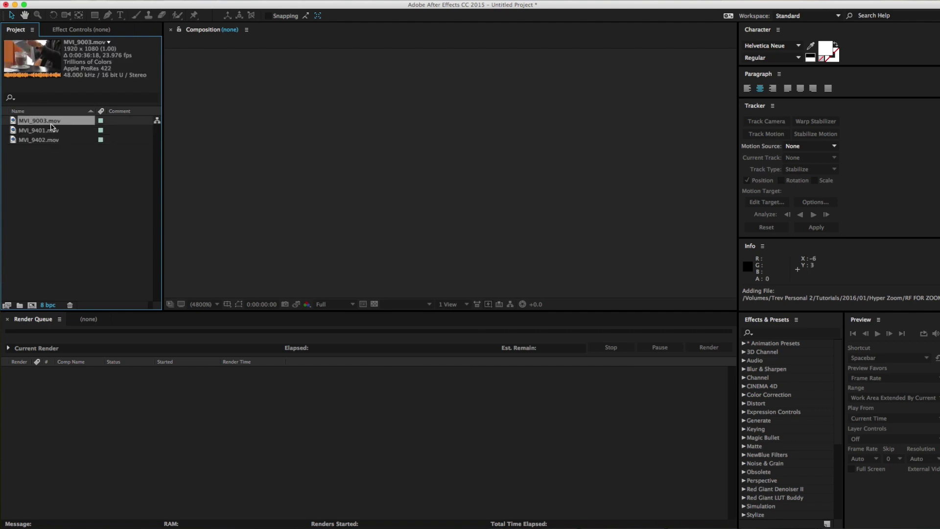
left_click(51, 130)
left_click(42, 142)
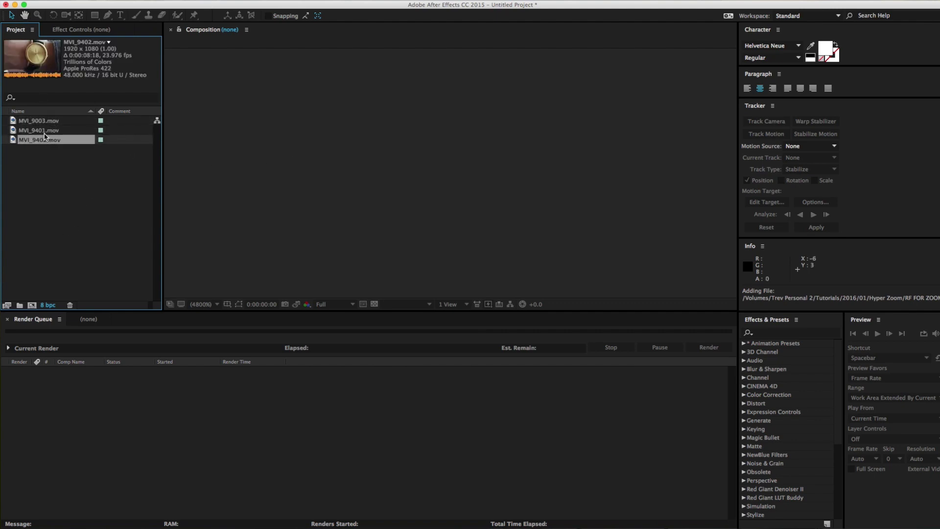
left_click(57, 132)
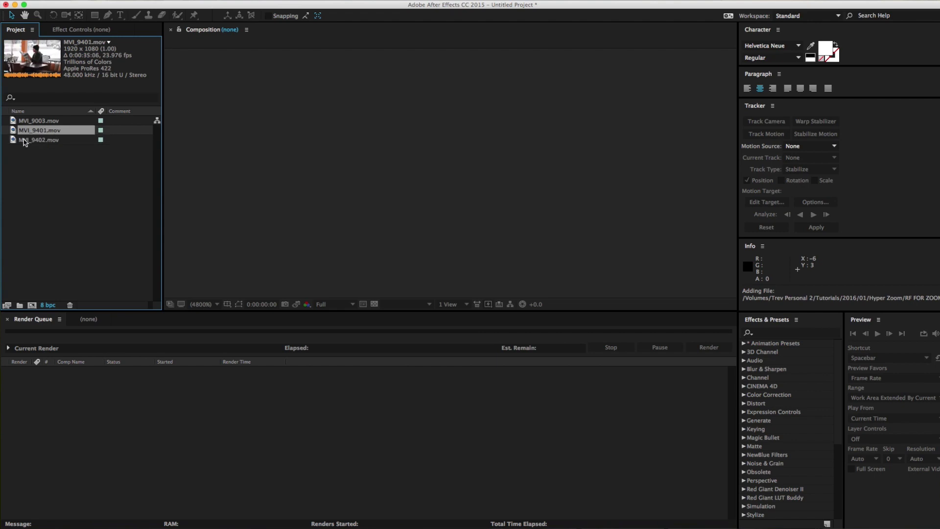
left_click_drag(13, 133, 78, 190)
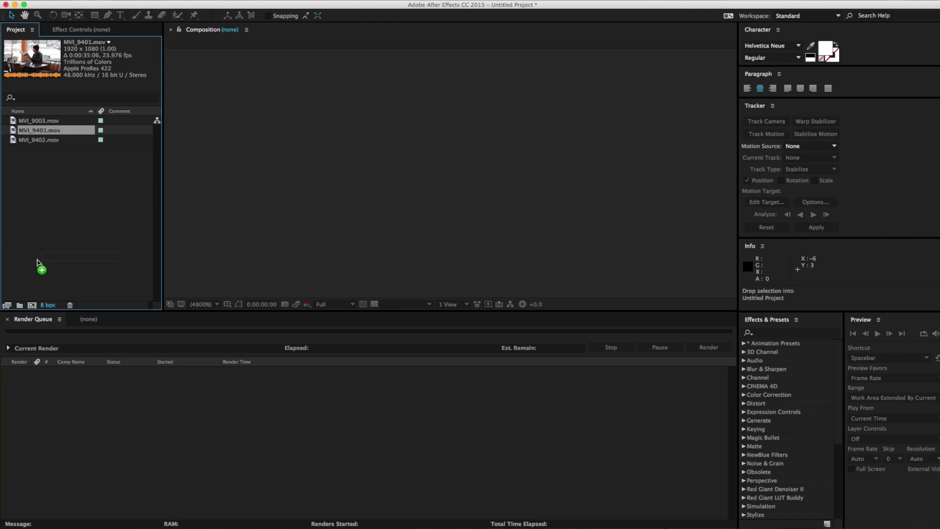
left_click_drag(34, 294, 32, 306)
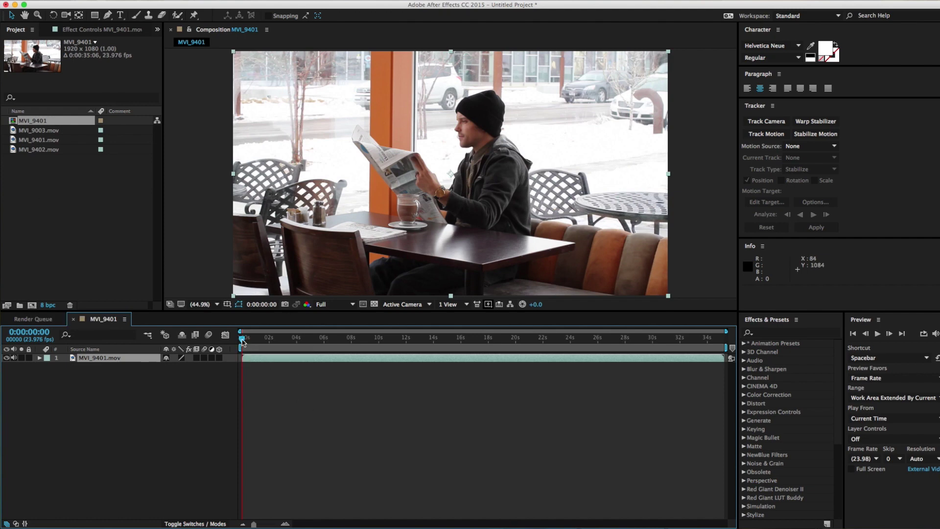
mouse_move(243, 342)
left_mouse_down()
mouse_move(323, 341)
mouse_move(237, 344)
left_mouse_up()
key("space")
key("space")
- Add MVI_9003.mov to the MVI_9401 composition as the layer above MVI_9401.mov
left_click(44, 139)
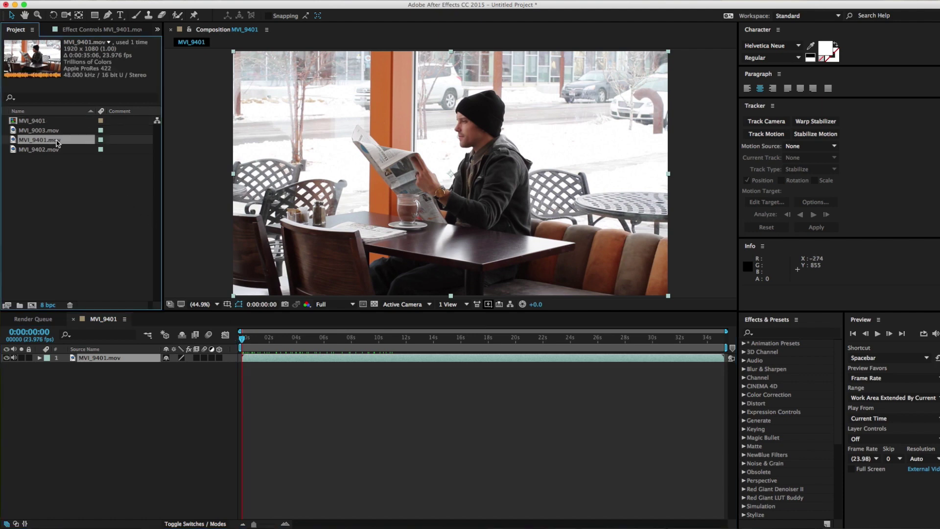
left_click(39, 131)
left_click_drag(11, 131, 72, 356)
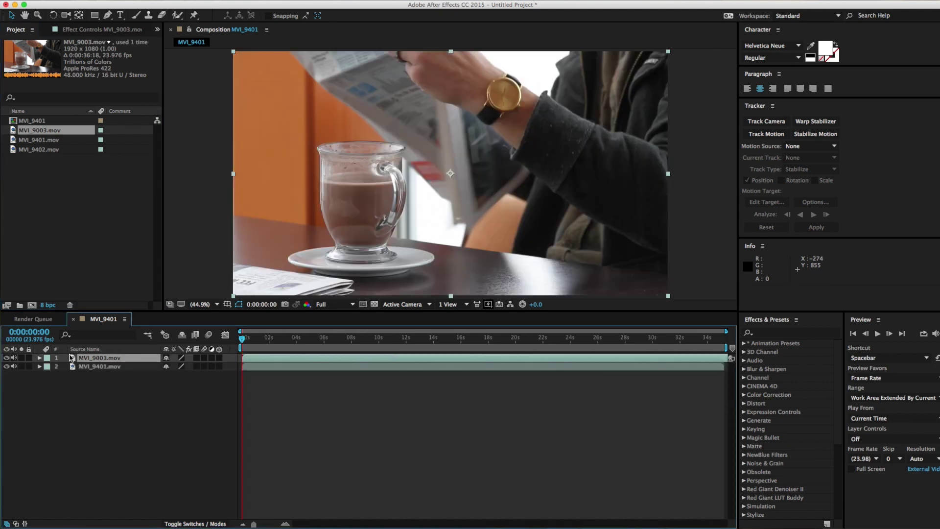
left_click(260, 358)
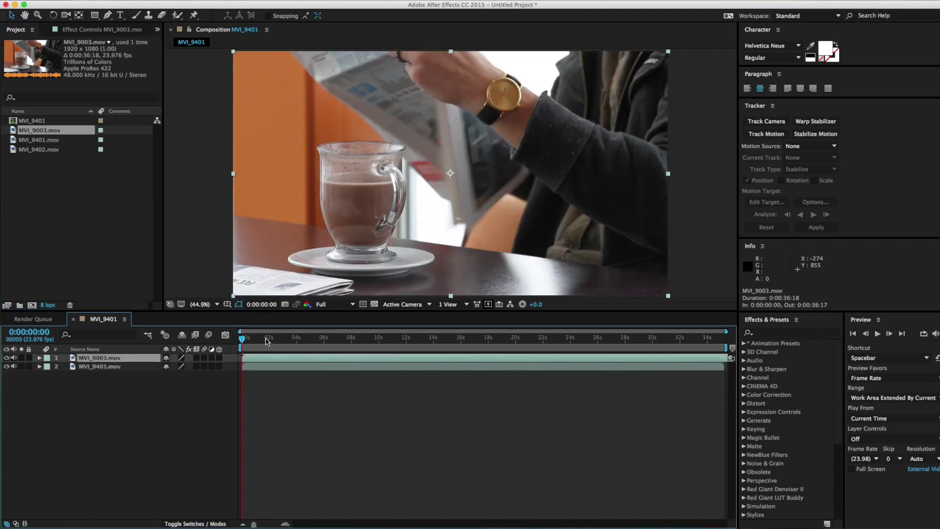
- Lower the MVI_9003.mov layer's opacity to 60% and shift the layers in time to match the action in both clips
left_click_drag(267, 338, 305, 341)
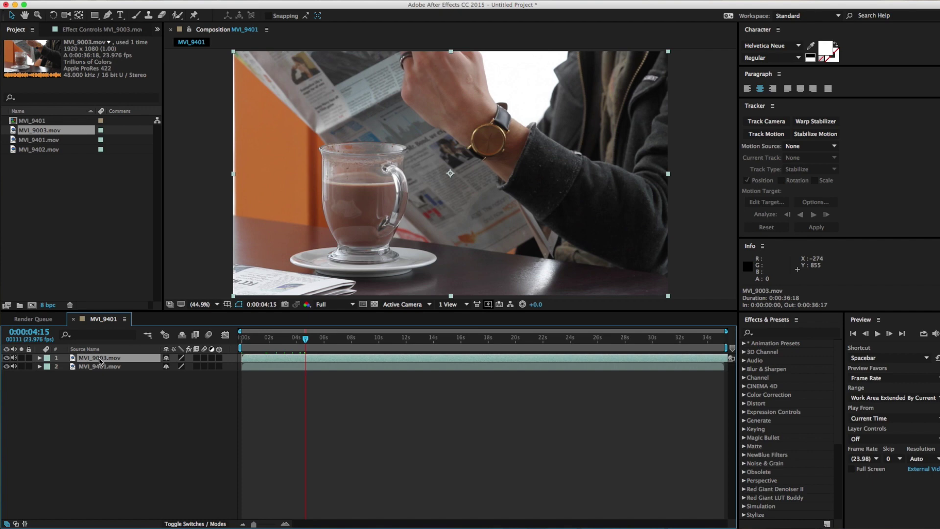
key("t")
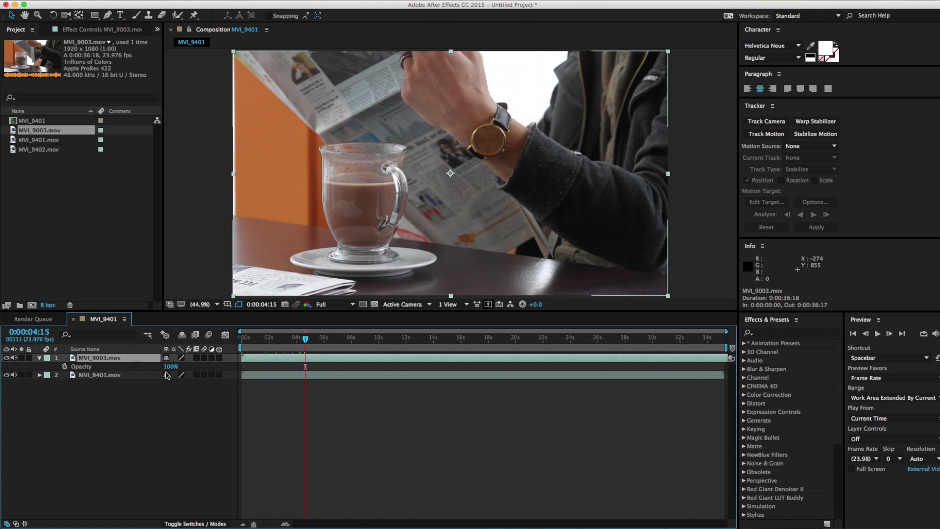
left_click_drag(171, 366, 157, 372)
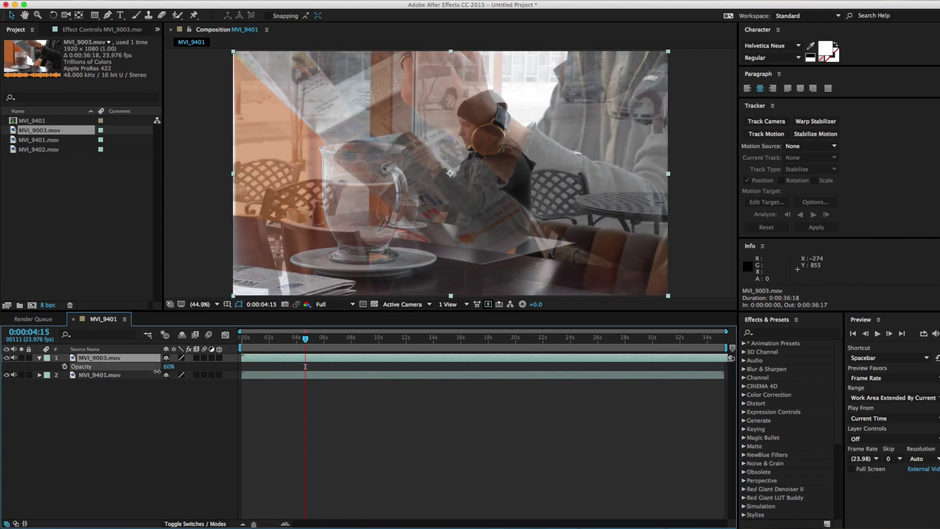
mouse_move(484, 205)
left_mouse_down()
mouse_move(536, 228)
mouse_move(496, 183)
mouse_move(548, 207)
mouse_move(498, 215)
left_mouse_up()
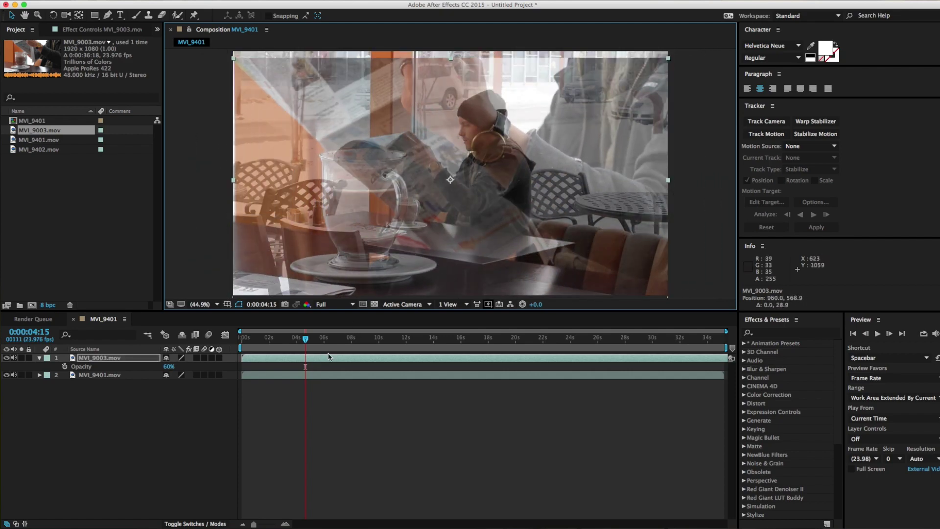
left_click_drag(322, 358, 353, 348)
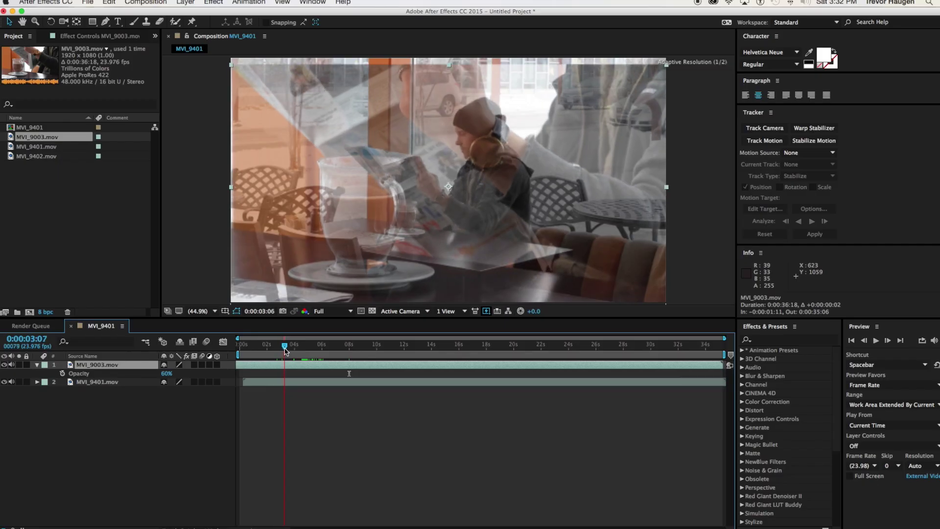
key("space")
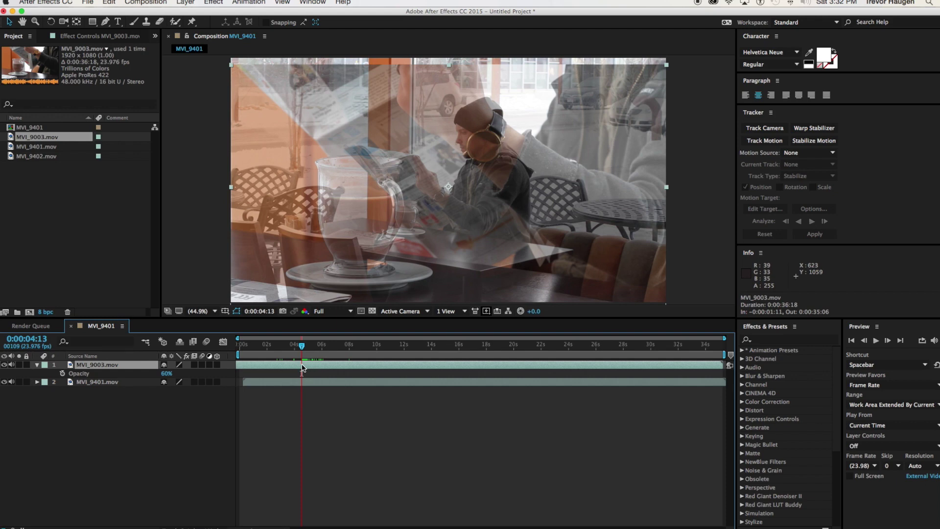
- Scale the MVI_9003.mov layer down to 24% and place it over the man's cup and watch at about 880, 656
key("s")
left_click(38, 365)
left_click(36, 365)
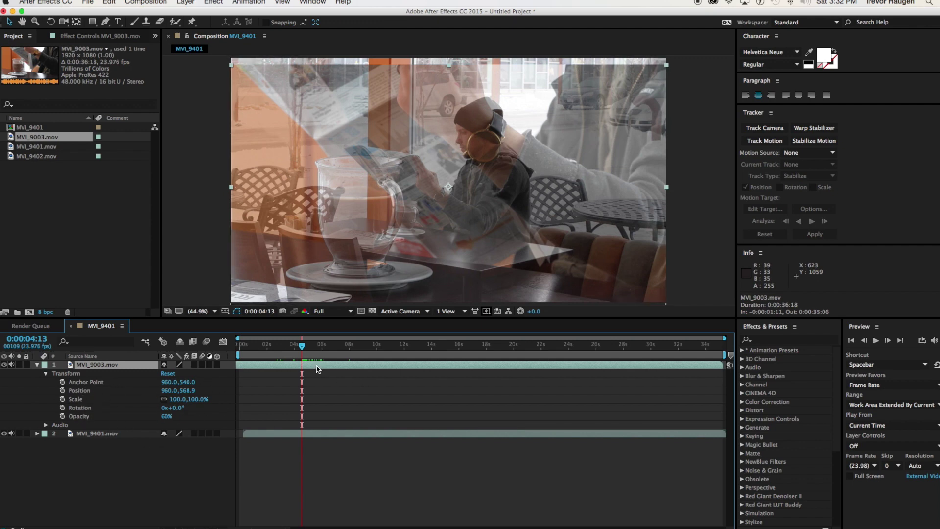
key("s")
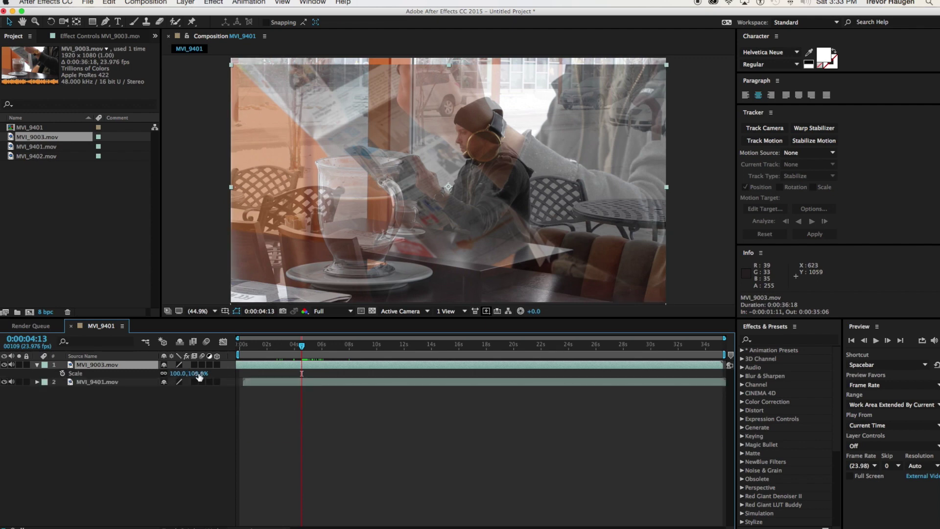
left_click_drag(200, 376, 168, 380)
left_click_drag(466, 198, 446, 217)
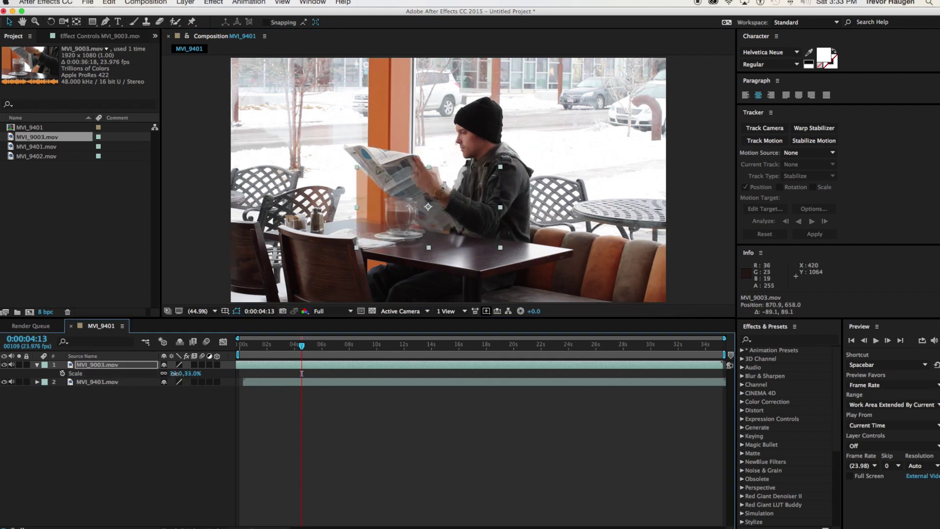
left_click_drag(173, 373, 169, 374)
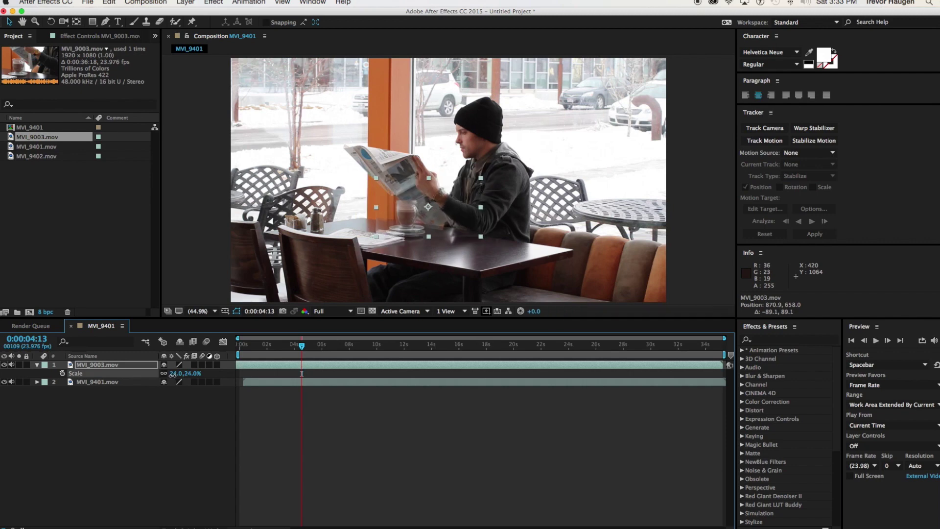
left_click_drag(454, 199, 456, 198)
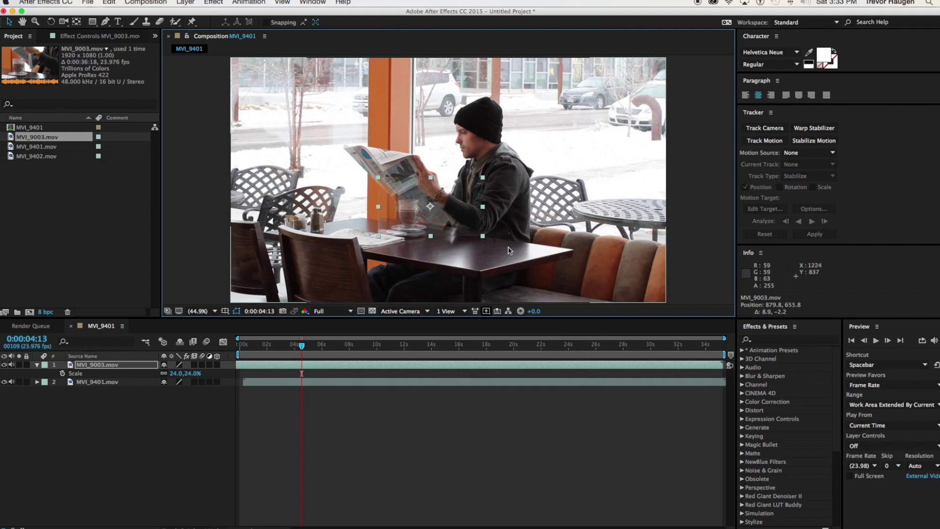
- Refine the MVI_9003.mov layer's scale to 27% against a 200% close-up of the cup and watch
key("=")
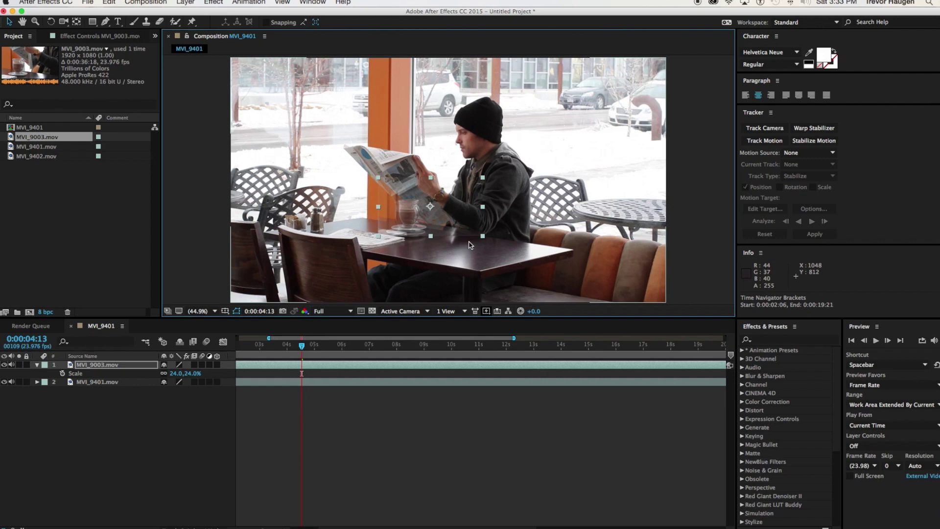
key("period")
key("period")
key("period")
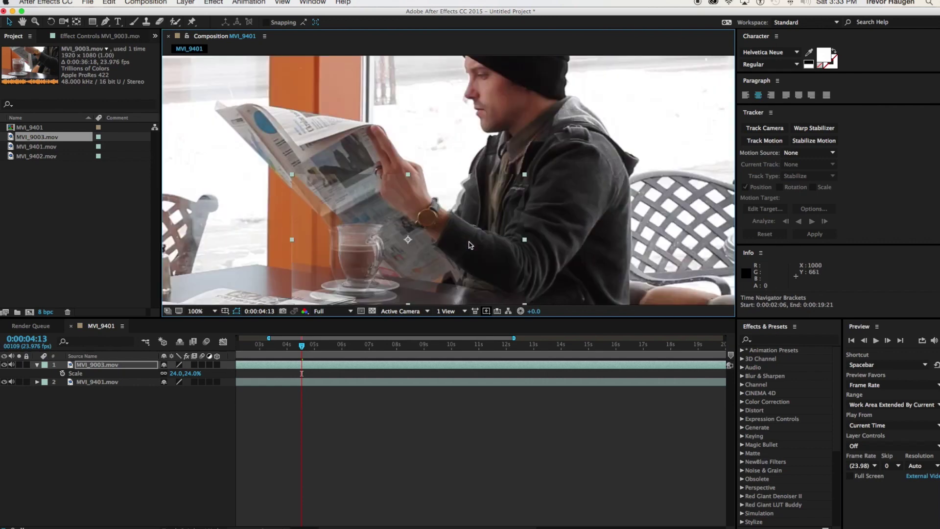
key("period")
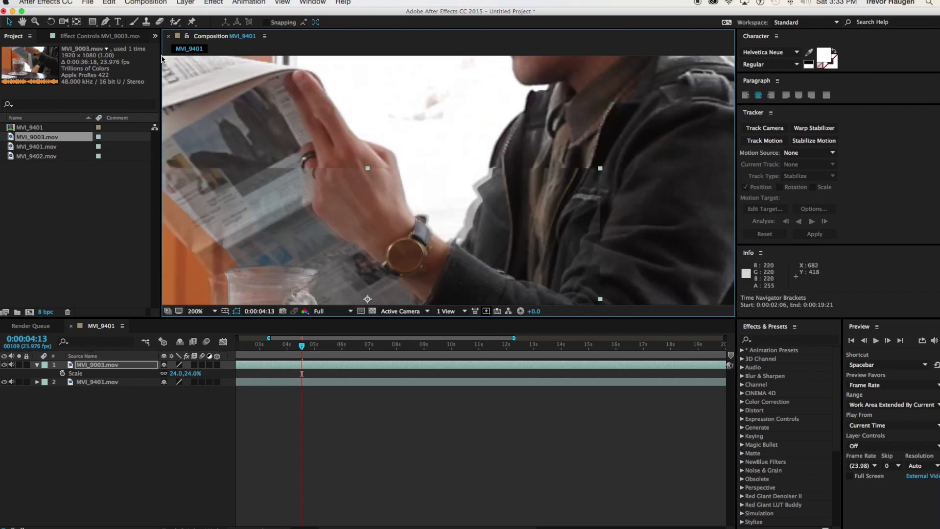
left_click(22, 23)
left_click_drag(492, 230, 563, 125)
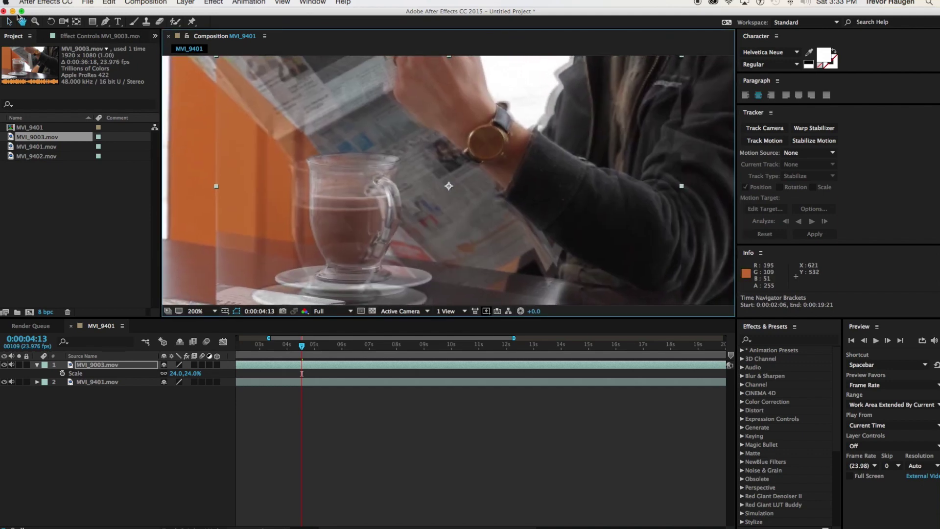
left_click(10, 22)
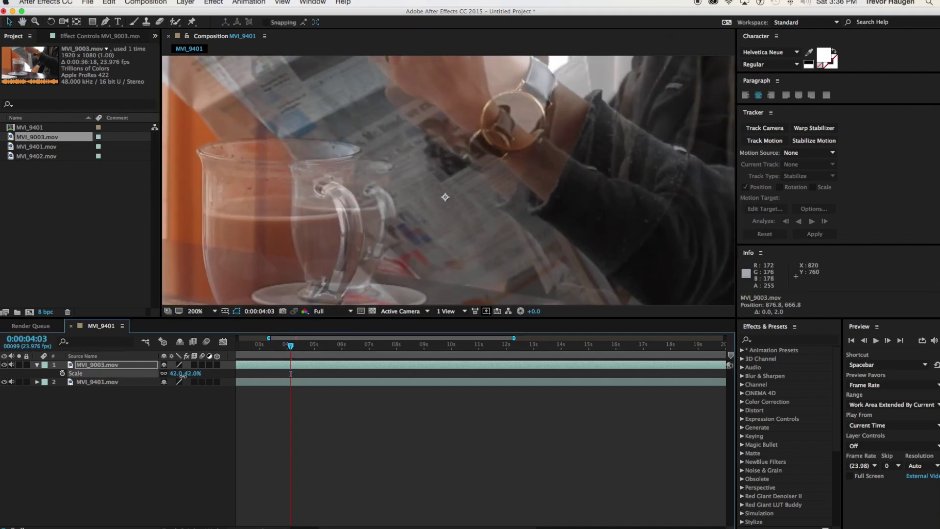
left_click_drag(173, 373, 176, 376)
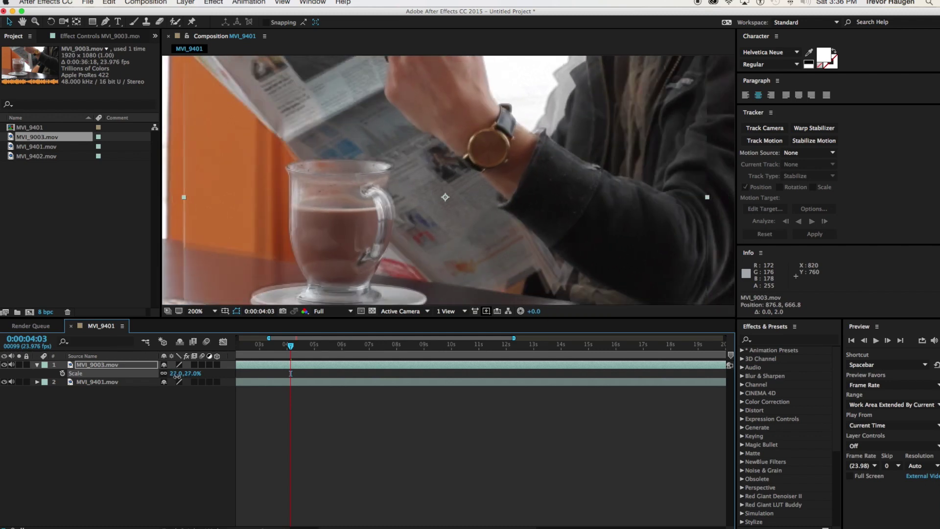
- Nudge the MVI_9003.mov layer to about 878, 666 to line its cup and watch up with the wide shot
left_click_drag(558, 194, 561, 196)
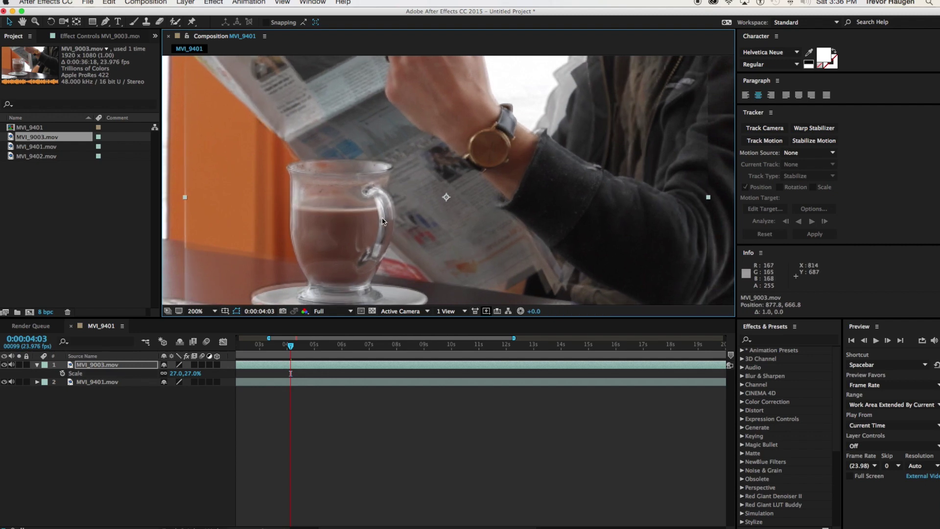
left_click_drag(415, 211, 417, 209)
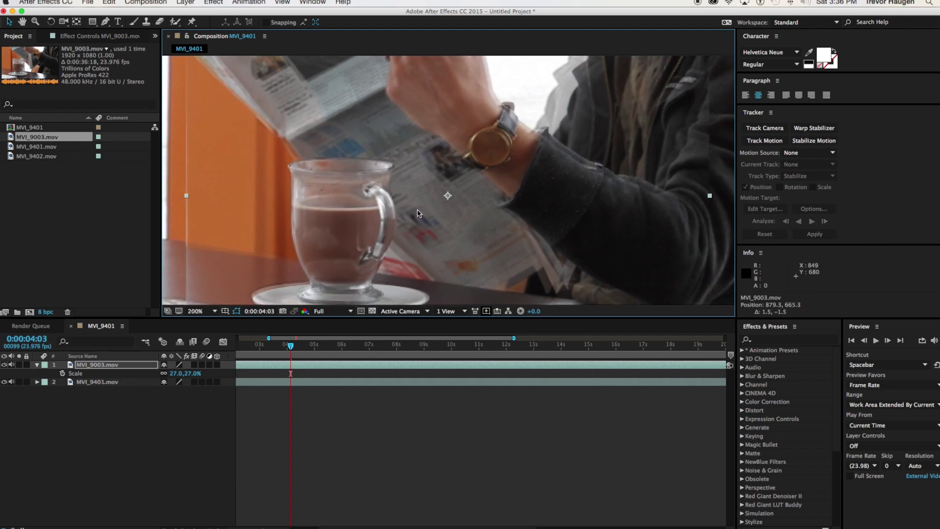
left_click_drag(529, 154, 528, 156)
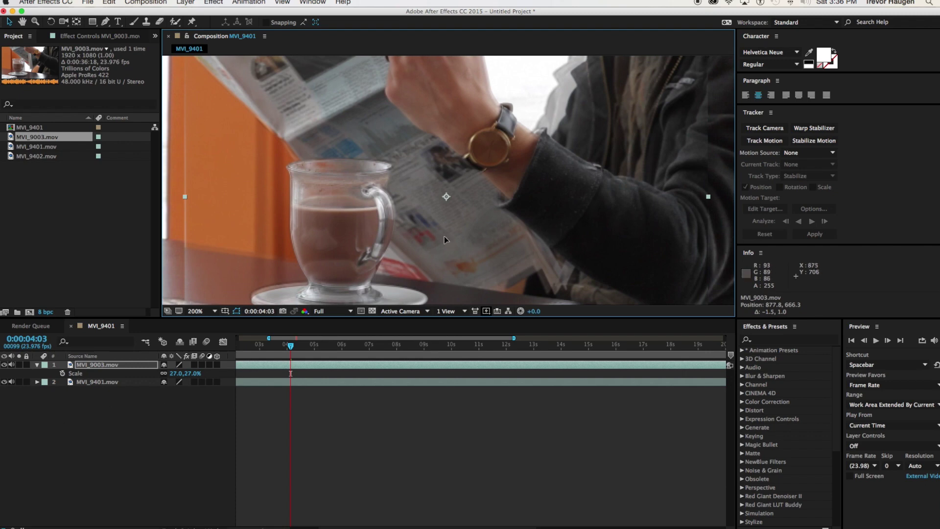
- Set the MVI_9003.mov layer's scale to 26% and fine-tune its position to about 876, 666 over the cup and watch
left_click_drag(445, 235, 441, 236)
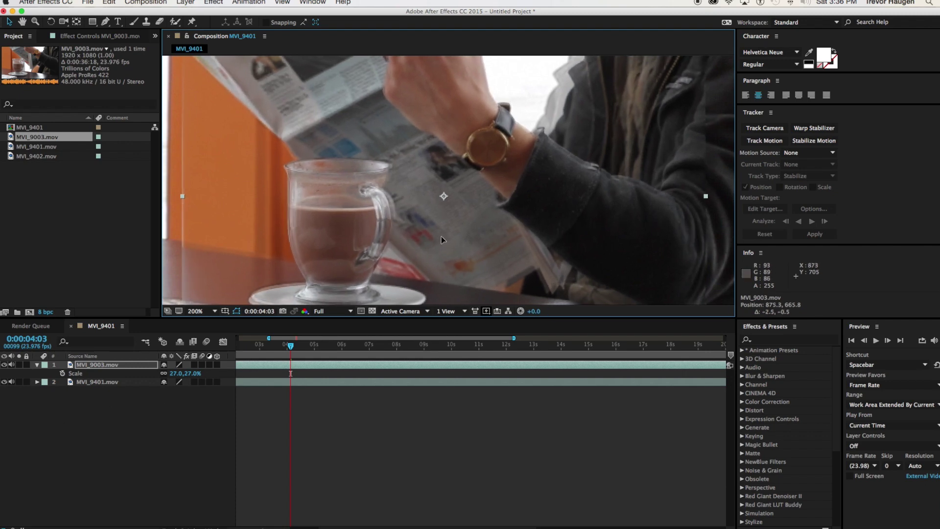
left_click(192, 373)
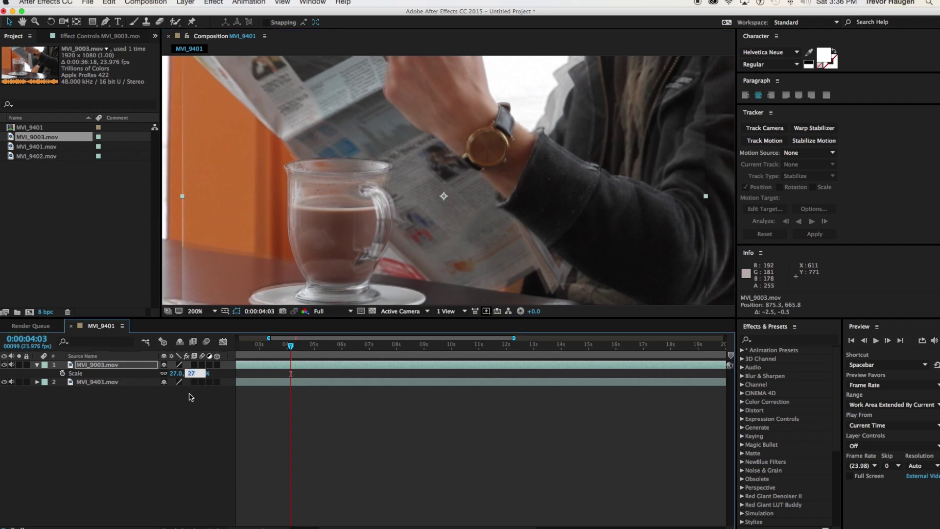
key("Return")
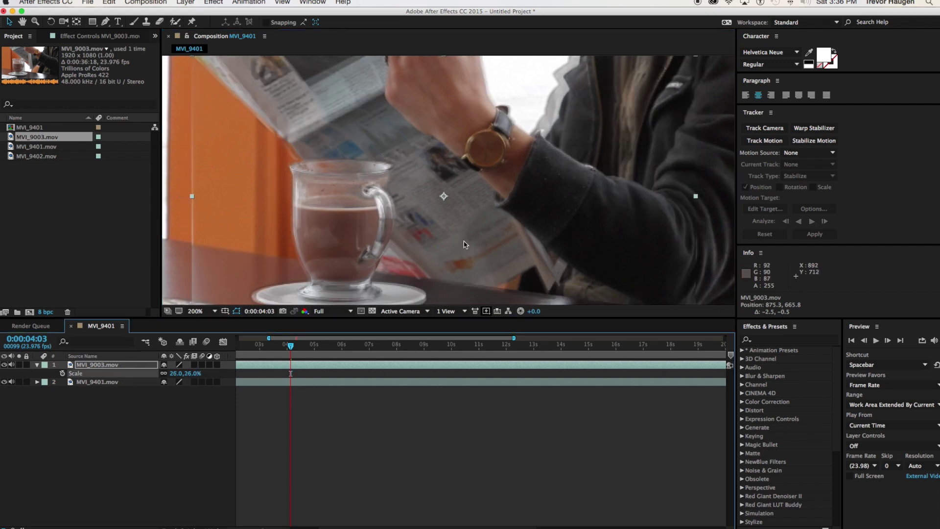
left_click_drag(462, 240, 463, 240)
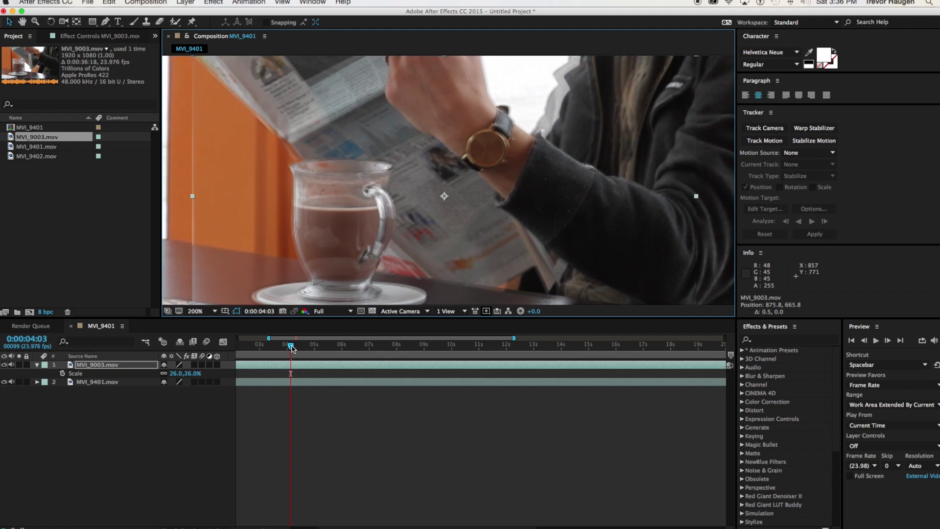
key("comma")
key("comma")
key("comma")
left_click(365, 469)
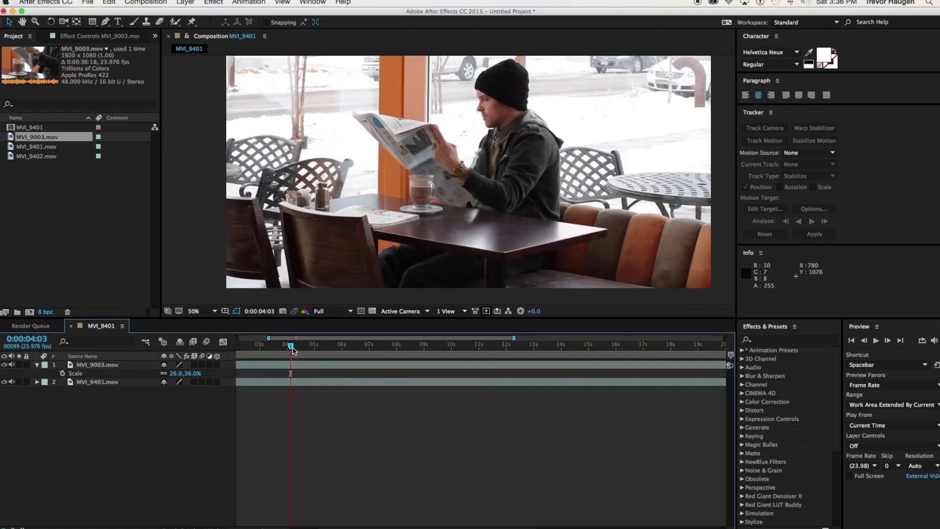
- At 0:00:04:19, draw a closed Pen tool mask on the MVI_9003.mov layer around the cup and forearm, just inside the clip's edges
mouse_move(291, 346)
left_mouse_down()
mouse_move(368, 348)
mouse_move(308, 347)
left_mouse_up()
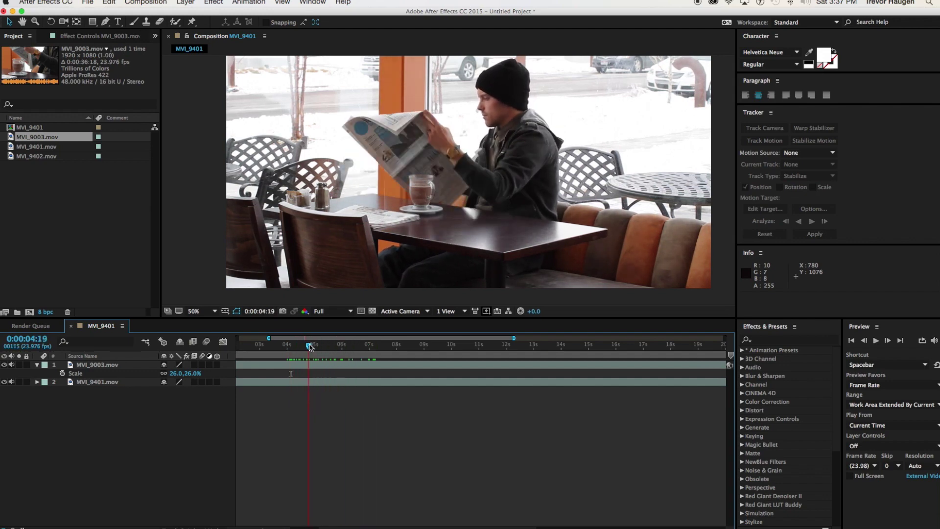
left_click(308, 371)
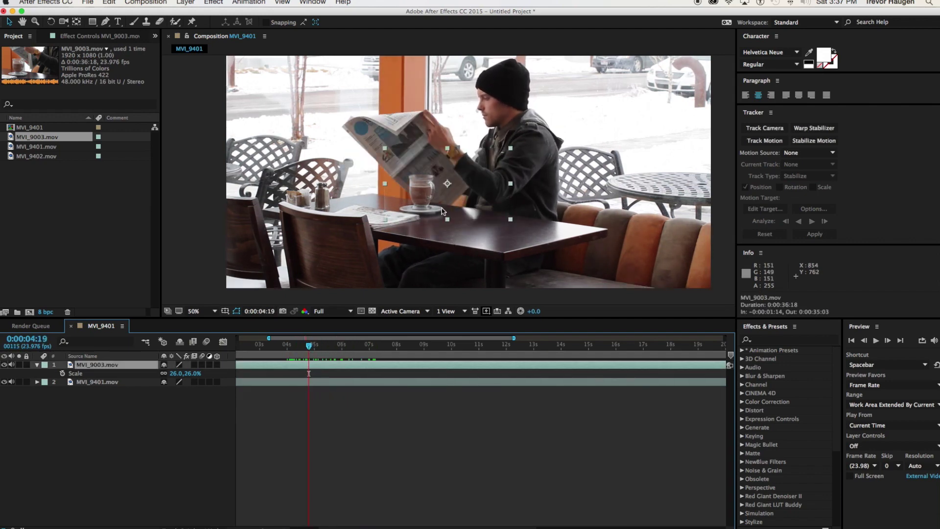
left_click(107, 25)
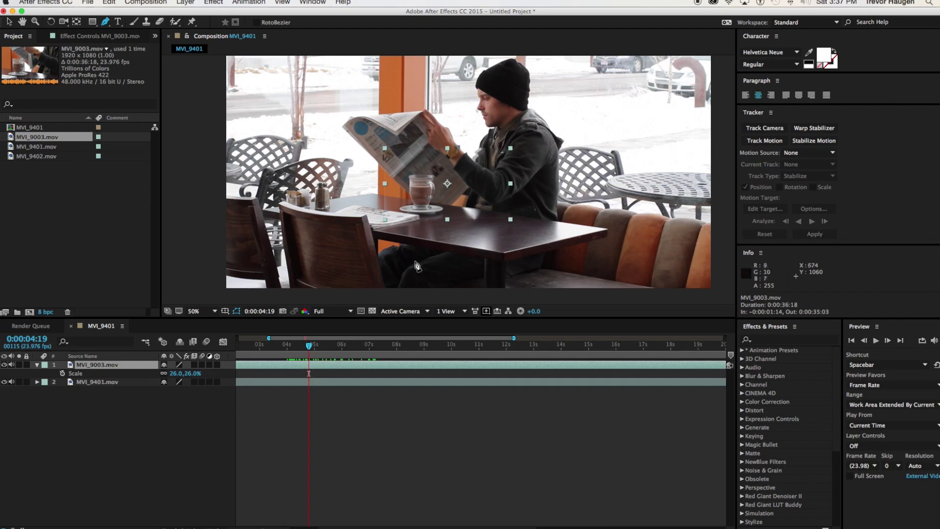
left_click(454, 152)
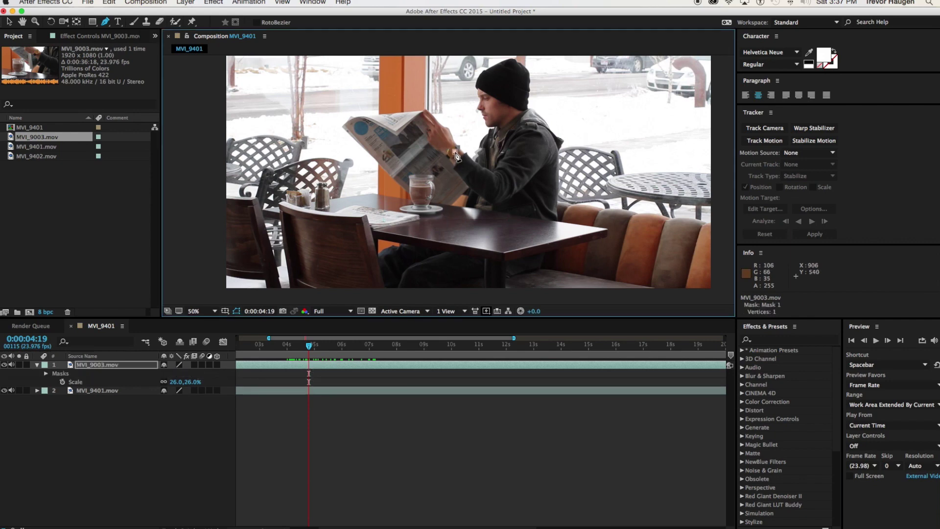
left_click(422, 153)
left_click(394, 155)
left_click(388, 178)
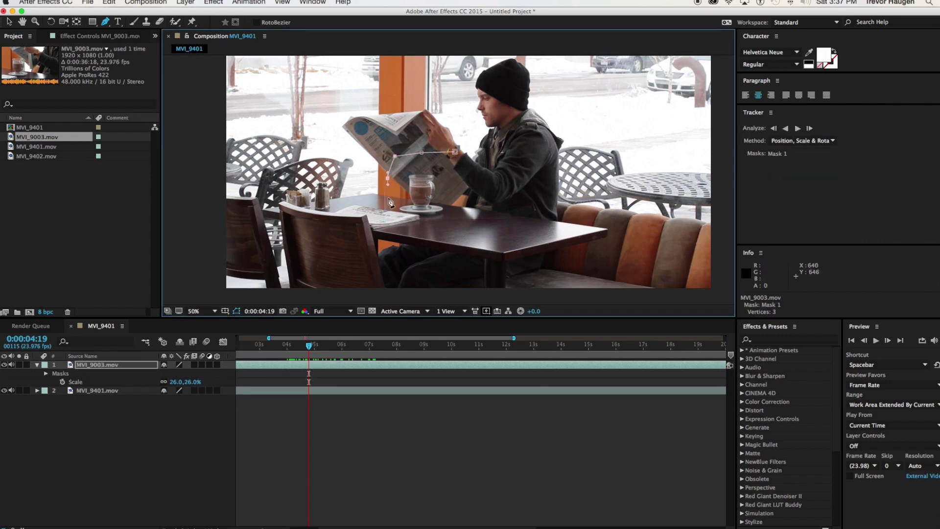
left_click(389, 209)
left_click(429, 212)
left_click(504, 212)
left_click(501, 173)
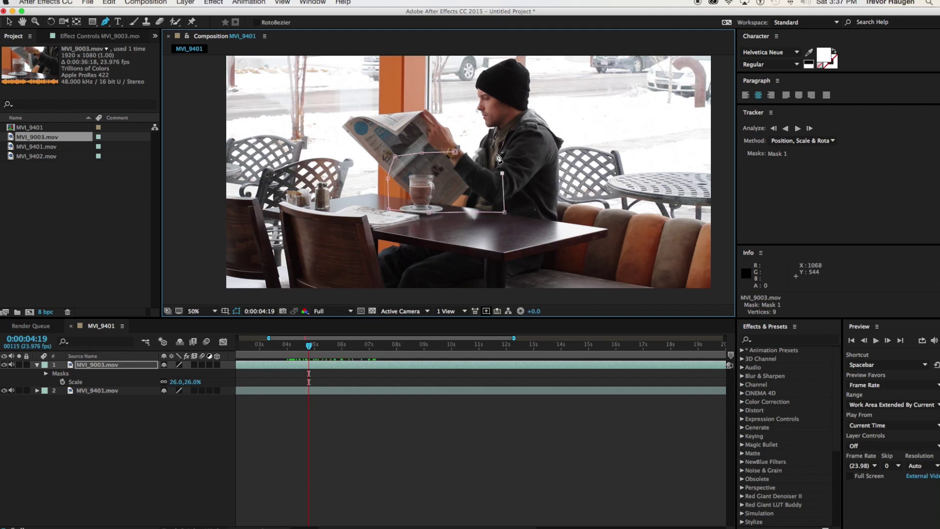
left_click(495, 152)
left_click(454, 152)
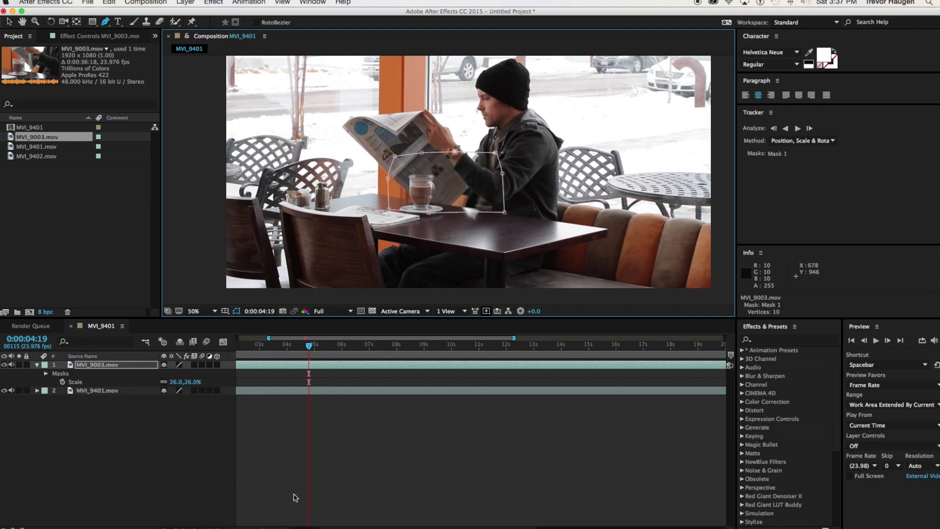
- Soften the MVI_9003.mov layer's mask with a feather of 28 pixels and an expansion of -7 pixels
left_click(327, 456)
left_click(300, 366)
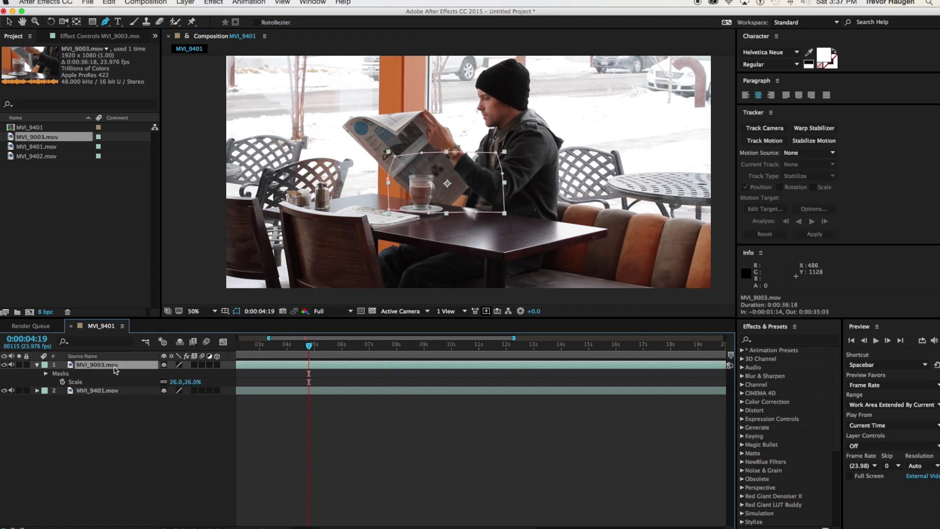
left_click(46, 374)
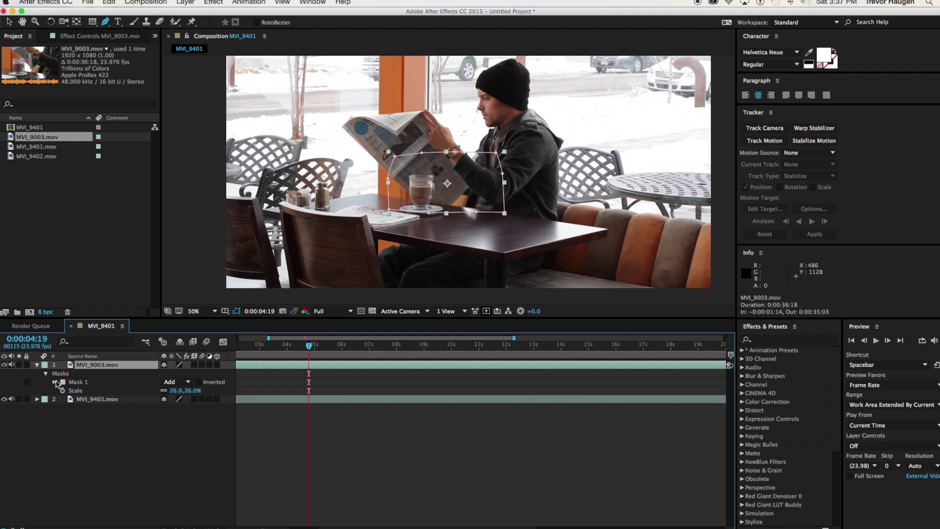
left_click(55, 382)
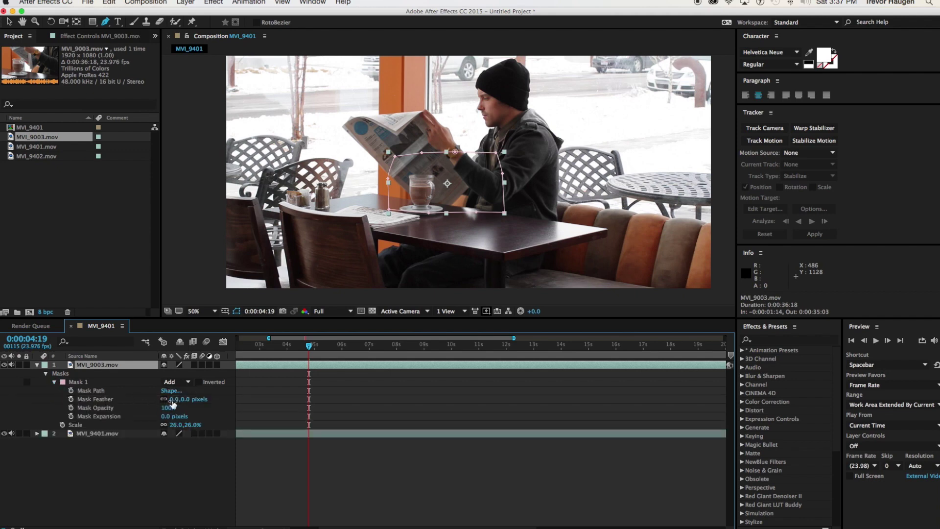
left_click_drag(173, 399, 186, 400)
left_click(272, 407)
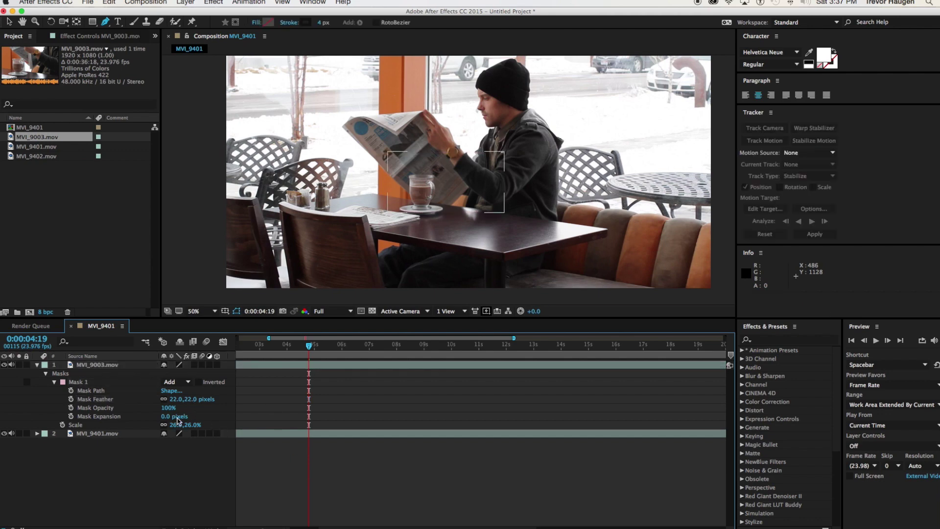
left_click_drag(165, 416, 163, 417)
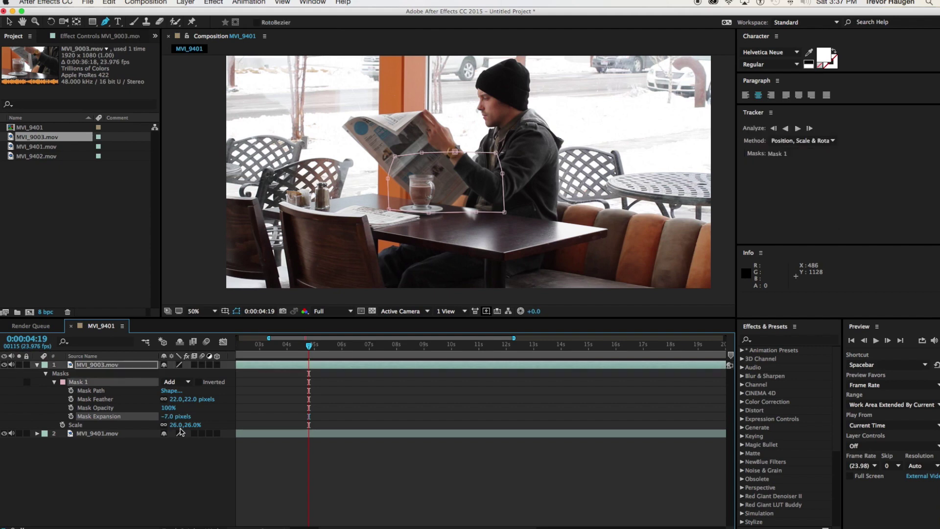
left_click(260, 461)
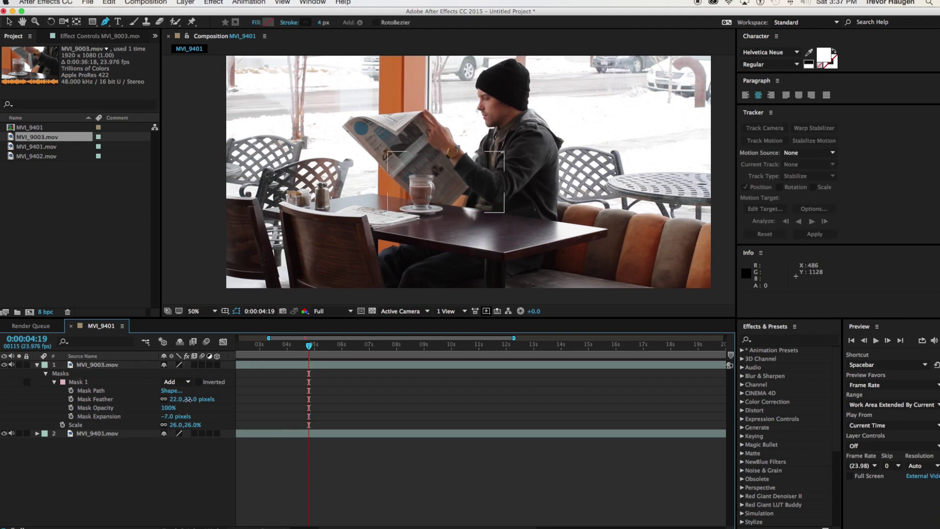
left_click_drag(188, 399, 193, 399)
left_click(303, 489)
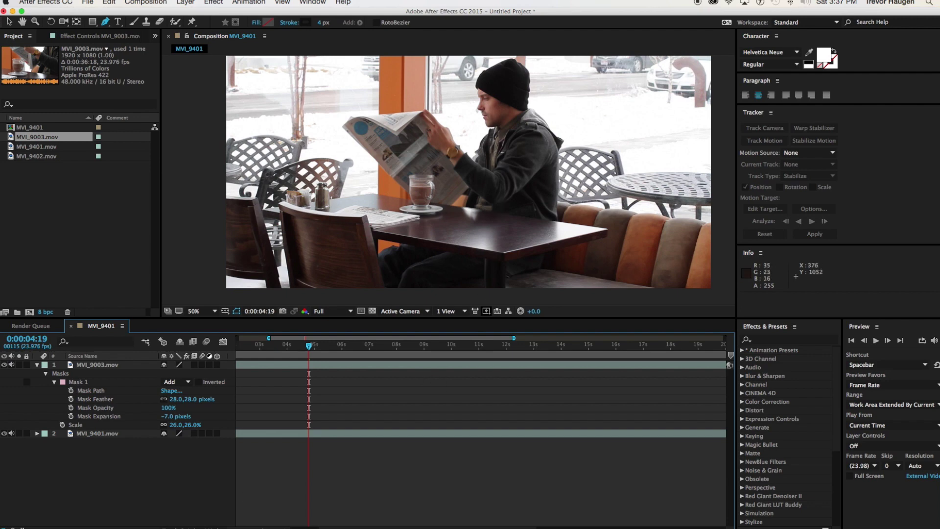
- Split the MVI_9003.mov layer at 0:00:06:00 and delete the part before the split
left_click_drag(309, 346, 342, 349)
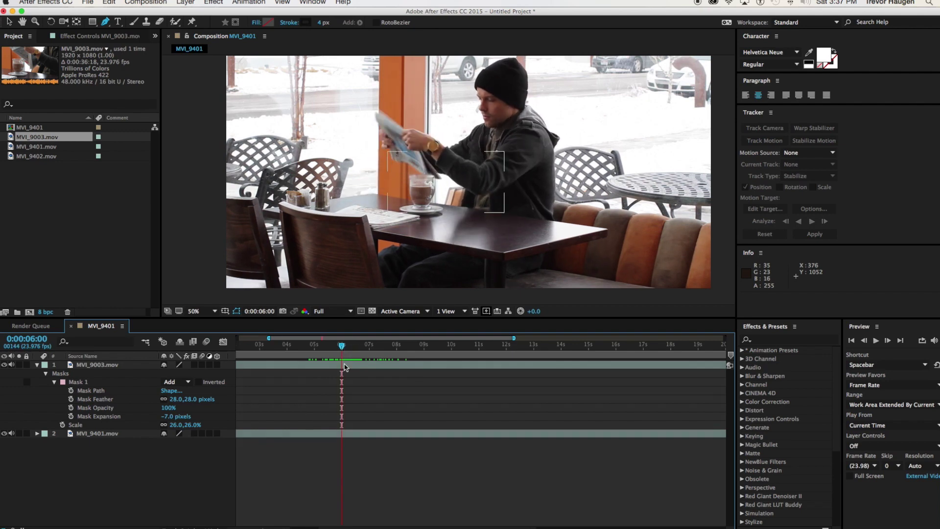
left_click(344, 368)
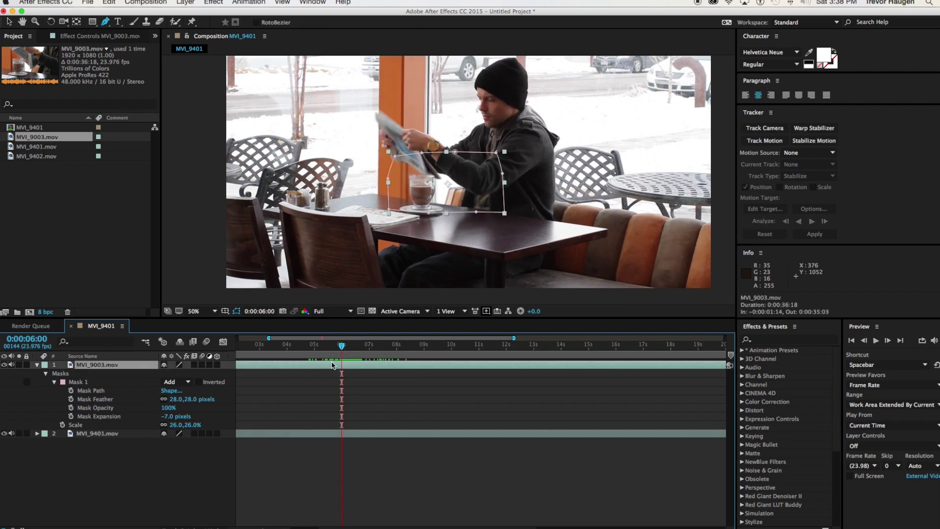
key("super+d")
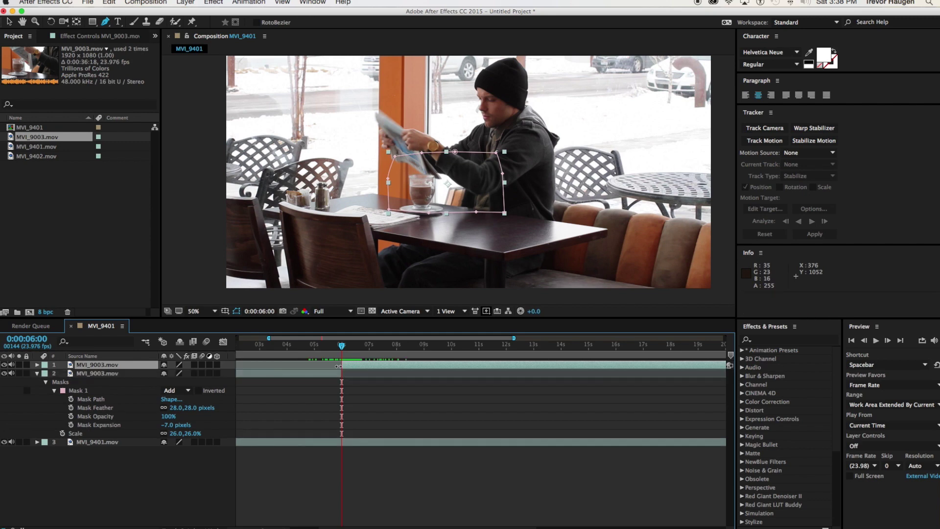
left_click(321, 376)
key("Delete")
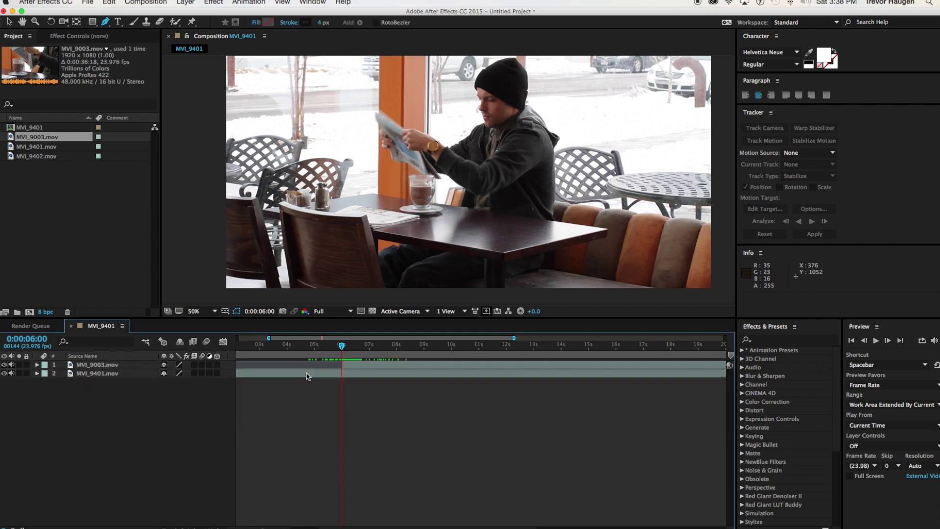
- Keyframe the MVI_9003.mov layer's opacity from 0% at 0:00:06:00 to 100% at 0:00:06:15 and check the fade-in
left_click(349, 367)
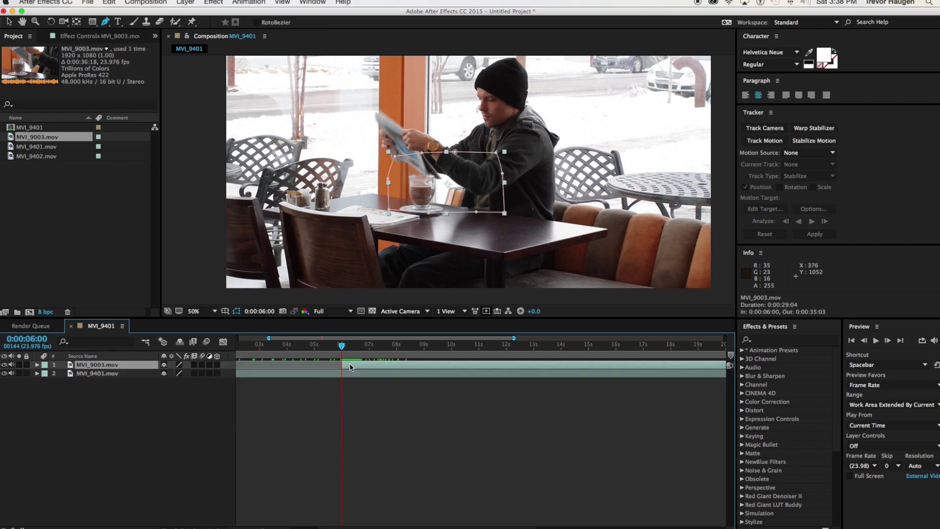
key("t")
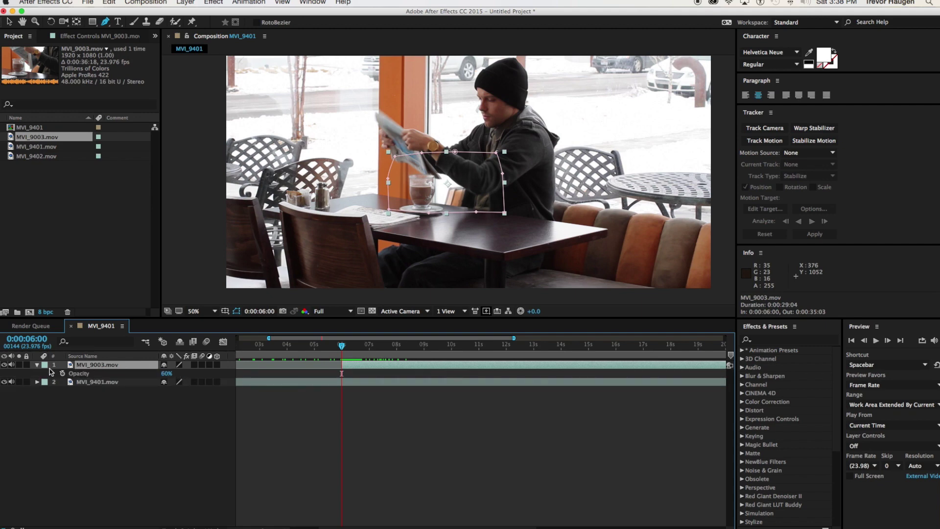
scroll(63, 374, "left", 2)
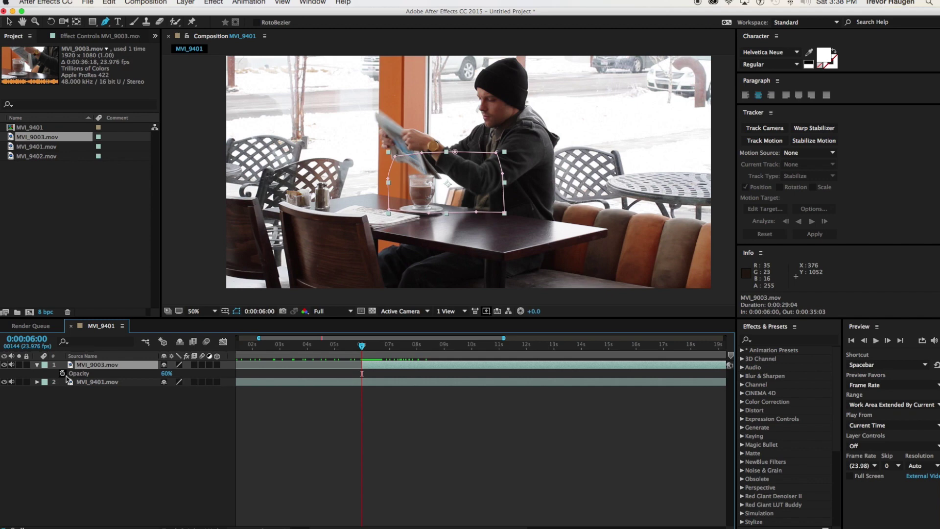
left_click(62, 373)
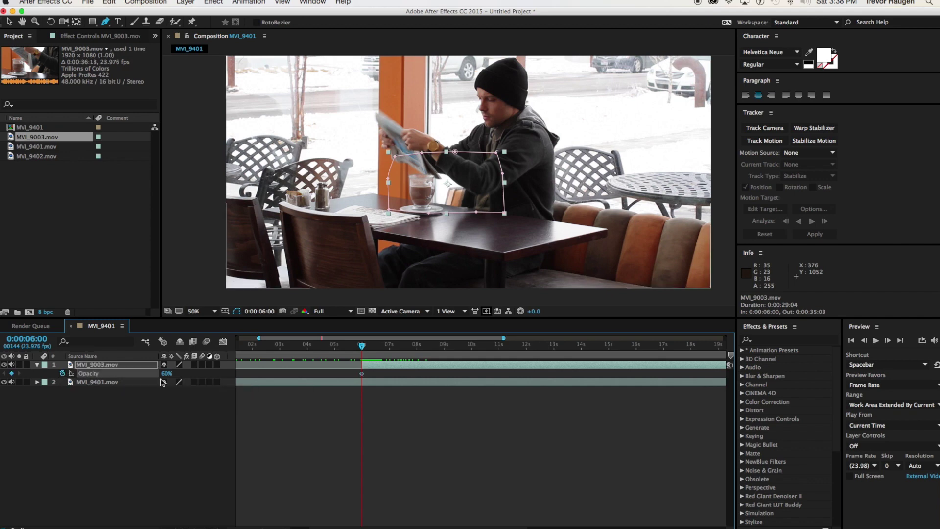
left_click_drag(167, 375, 121, 383)
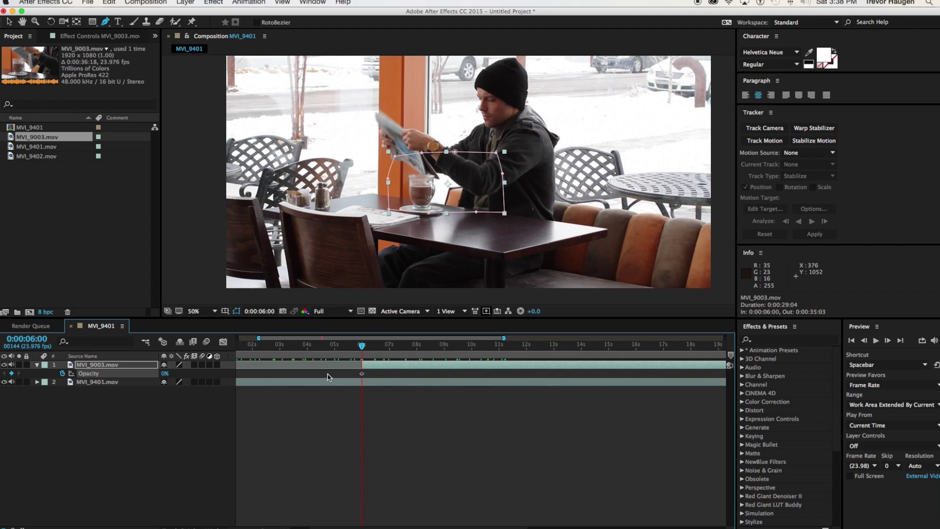
left_click_drag(363, 347, 381, 348)
left_click_drag(165, 373, 272, 371)
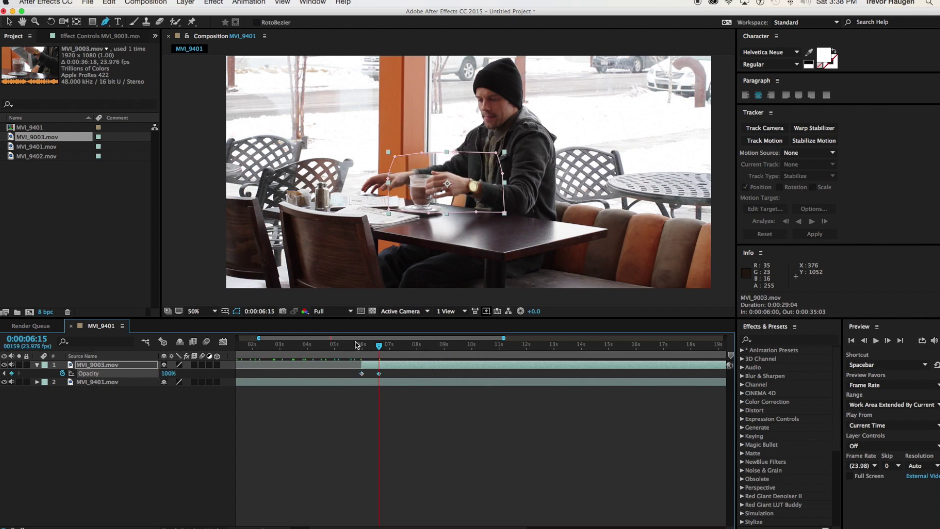
mouse_move(362, 348)
left_mouse_down()
mouse_move(382, 348)
mouse_move(368, 350)
left_mouse_up()
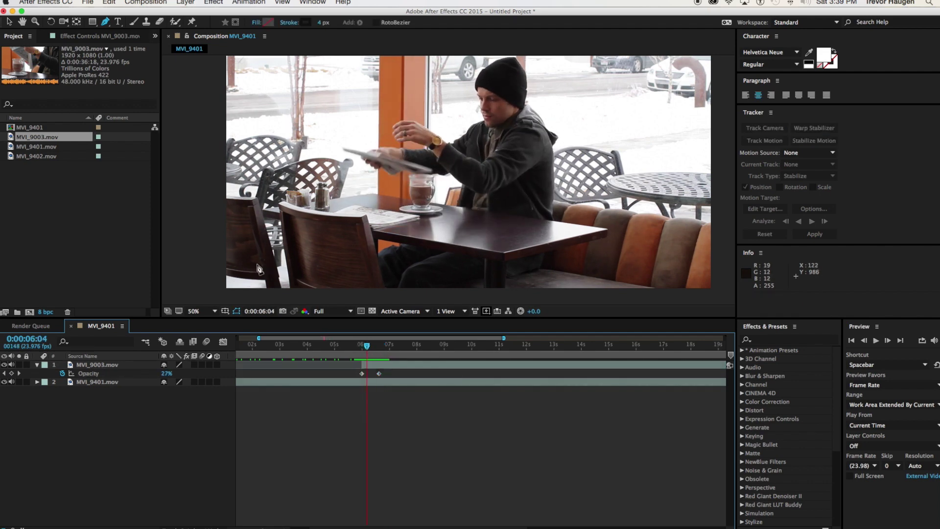
- Add a two-node camera with a 33.33 mm focal length to the composition and make the MVI_9003.mov layer 3D
left_click(187, 2)
mouse_move(193, 13)
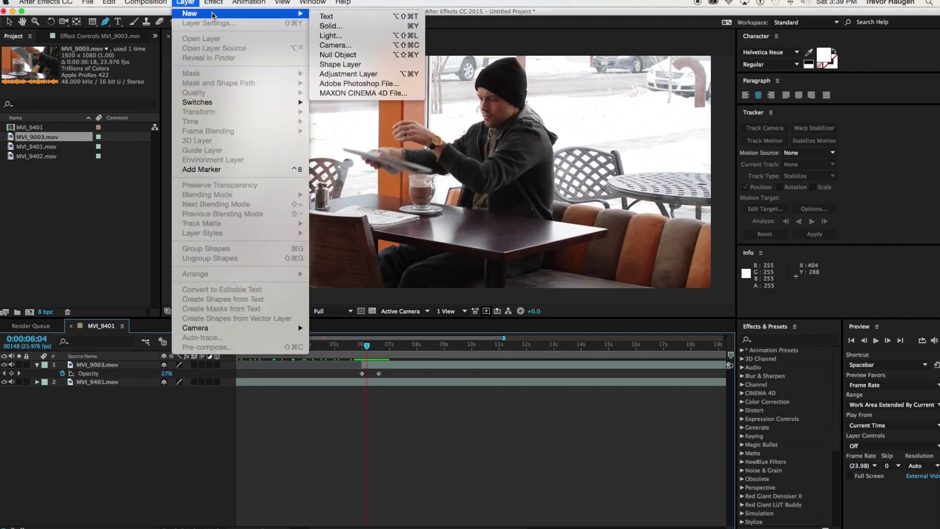
left_click(326, 46)
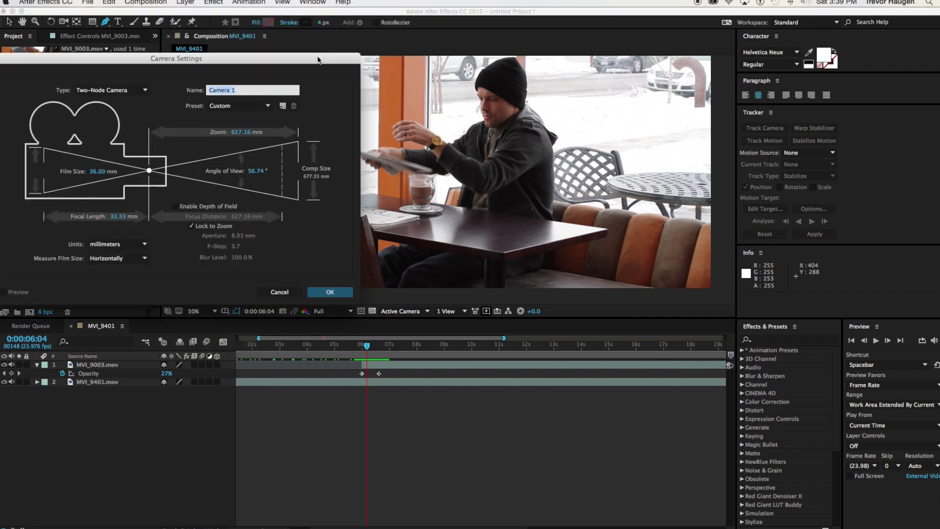
left_click_drag(317, 59, 386, 59)
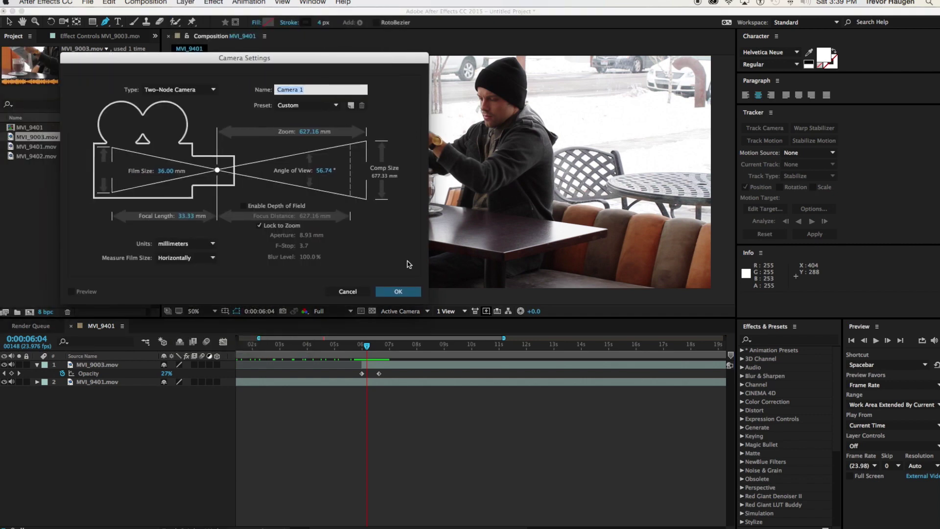
left_click(398, 292)
left_click(179, 147)
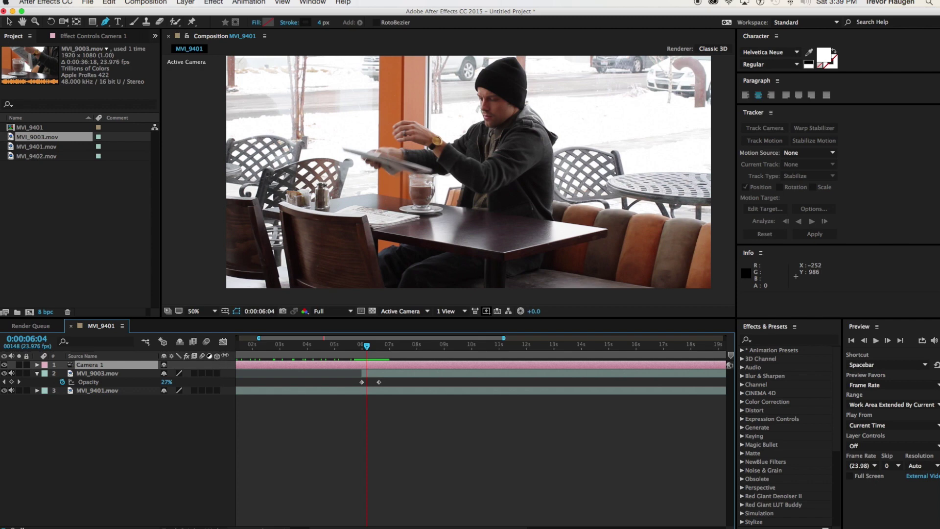
left_click(217, 373)
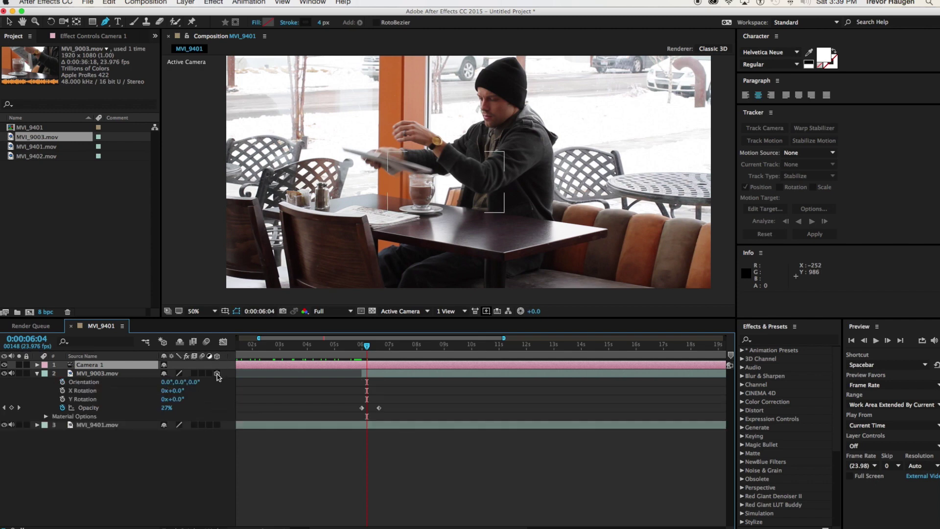
- Make the MVI_9401.mov layer 3D and set starting keyframes for Camera 1's point of interest and position at 0:00:06:00
left_click(217, 424)
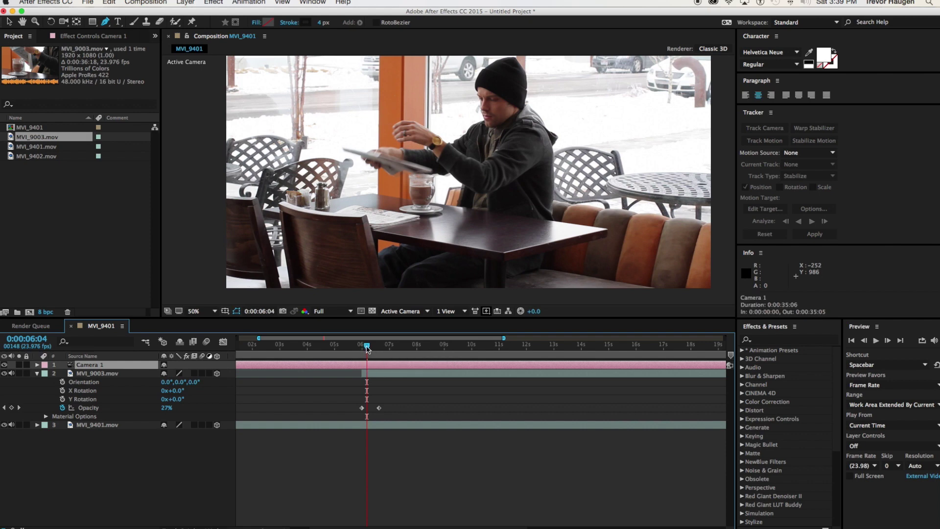
left_click_drag(367, 348, 378, 348)
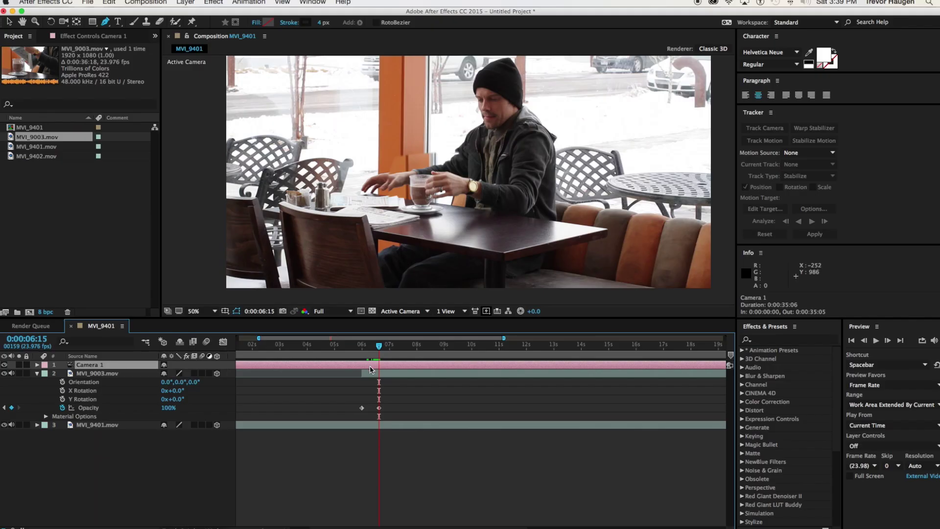
left_click(36, 364)
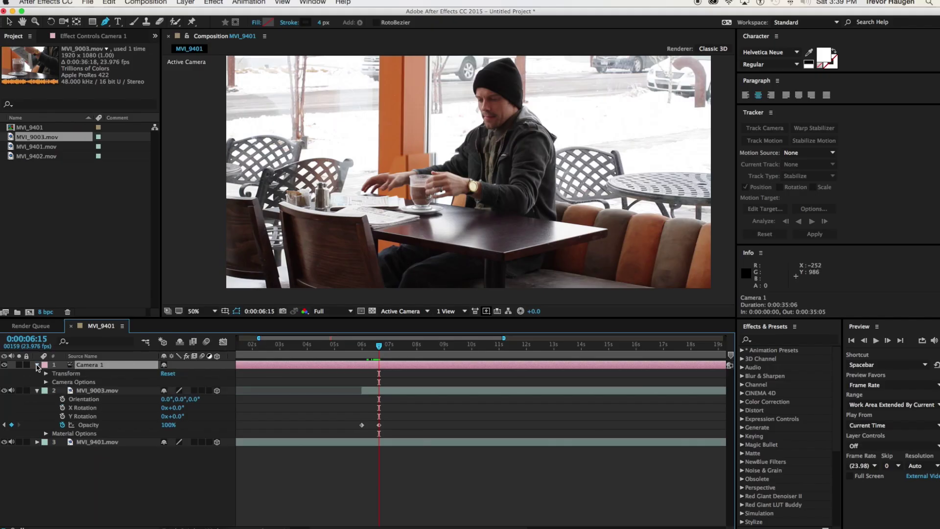
left_click(45, 373)
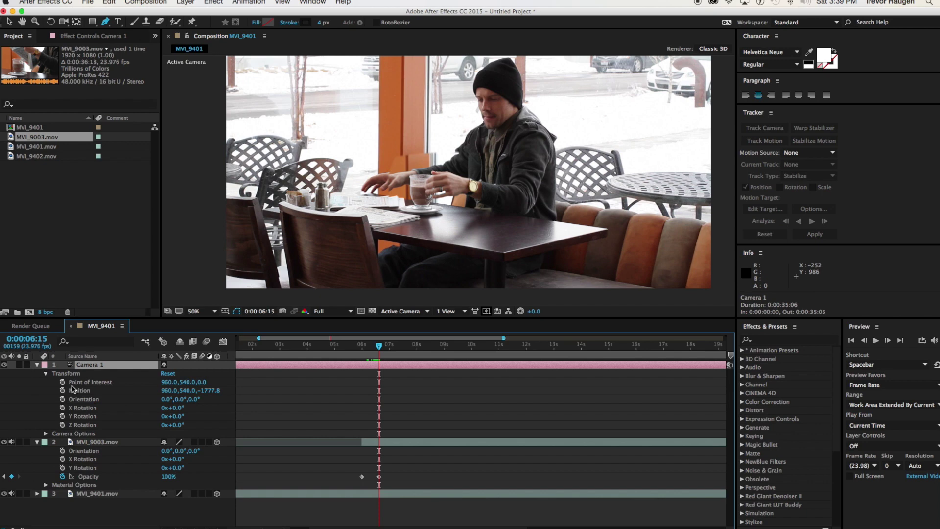
left_click_drag(379, 348, 362, 348)
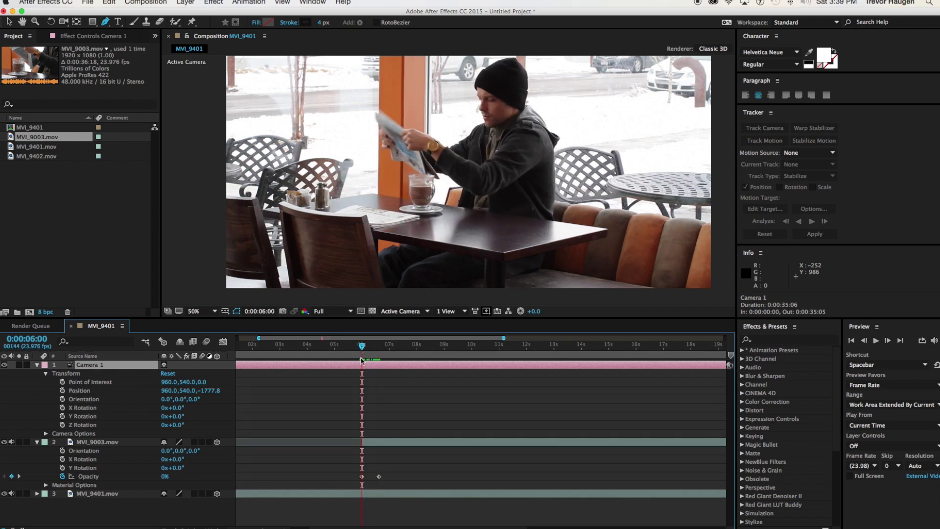
left_click(62, 382)
left_click(62, 391)
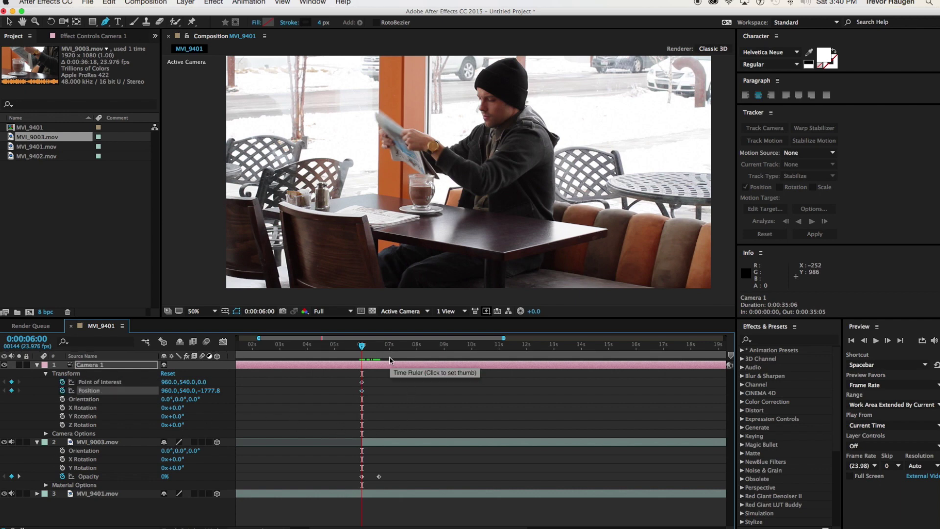
- Move Camera 1 in to a Z position of about -524 at 0:00:06:14 with the Track Z Camera tool
left_click(63, 22)
left_click(63, 23)
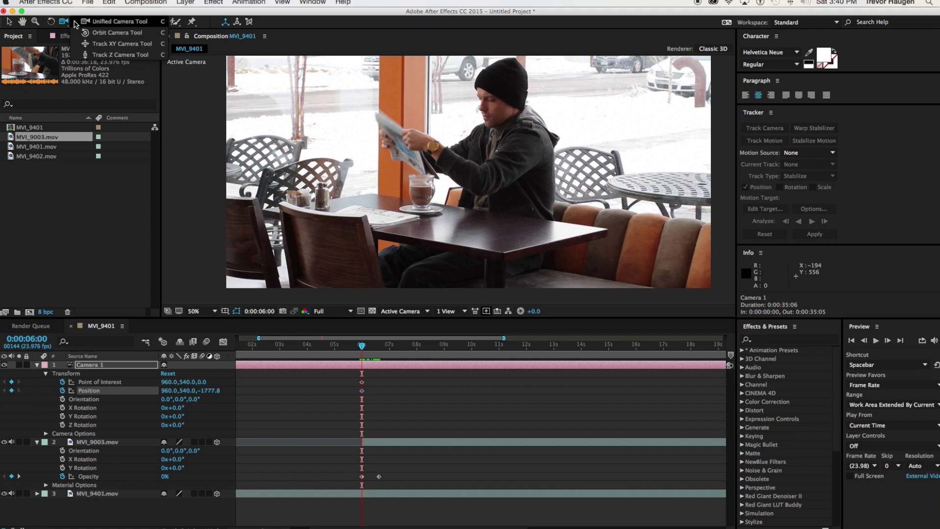
left_click(128, 55)
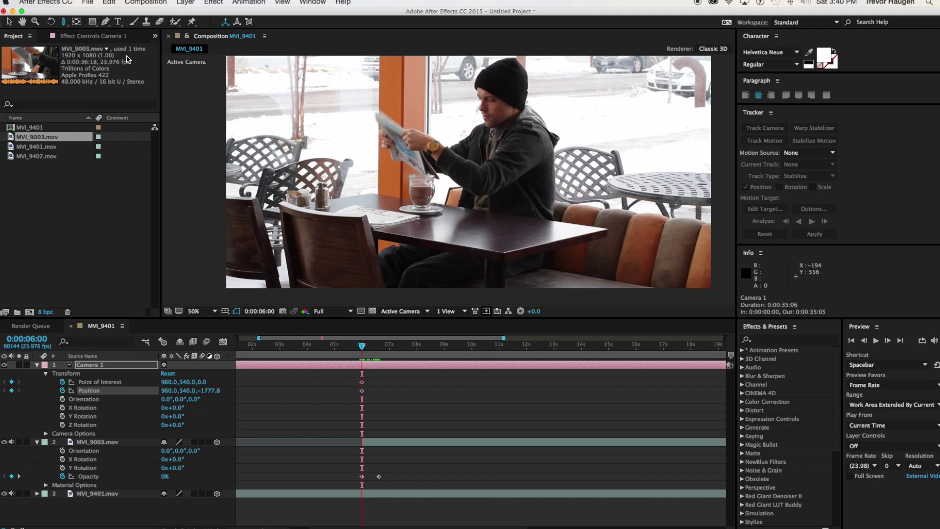
left_click(435, 204)
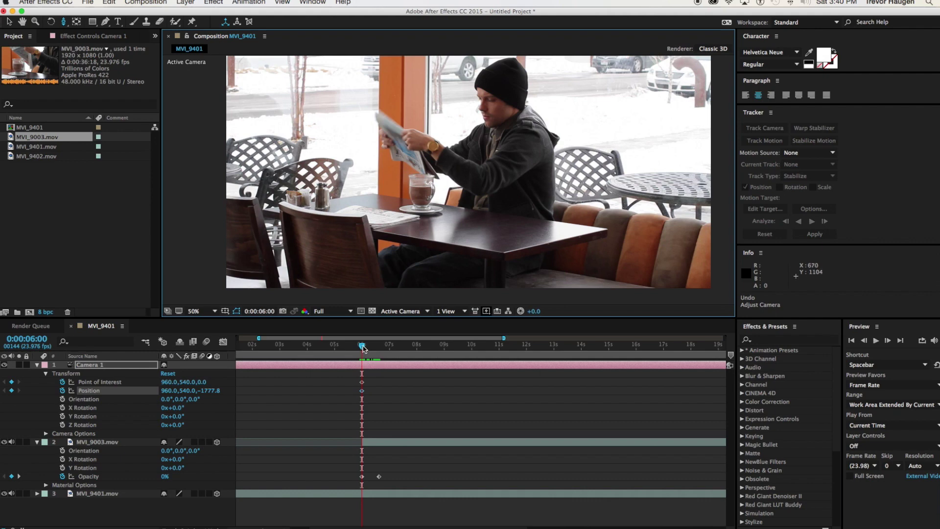
left_click_drag(362, 347, 363, 348)
left_click_drag(362, 348, 381, 351)
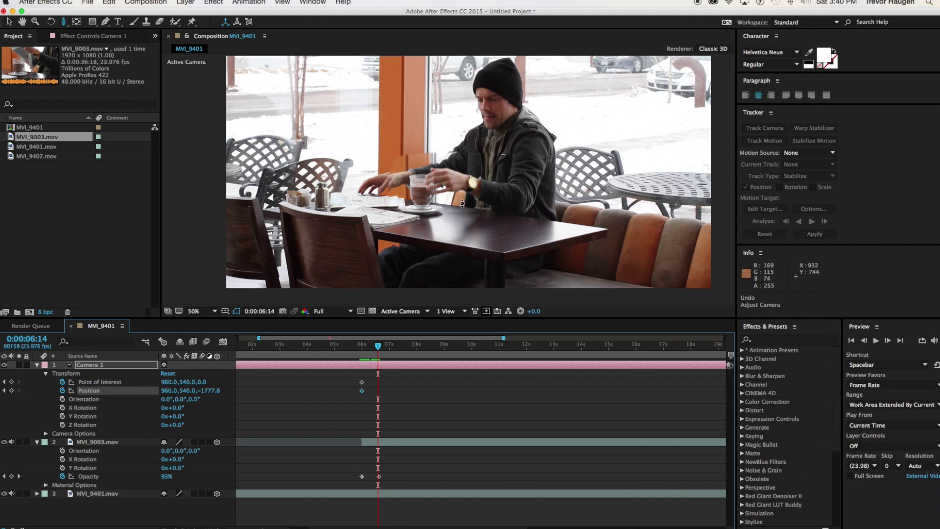
left_click_drag(462, 202, 485, 157)
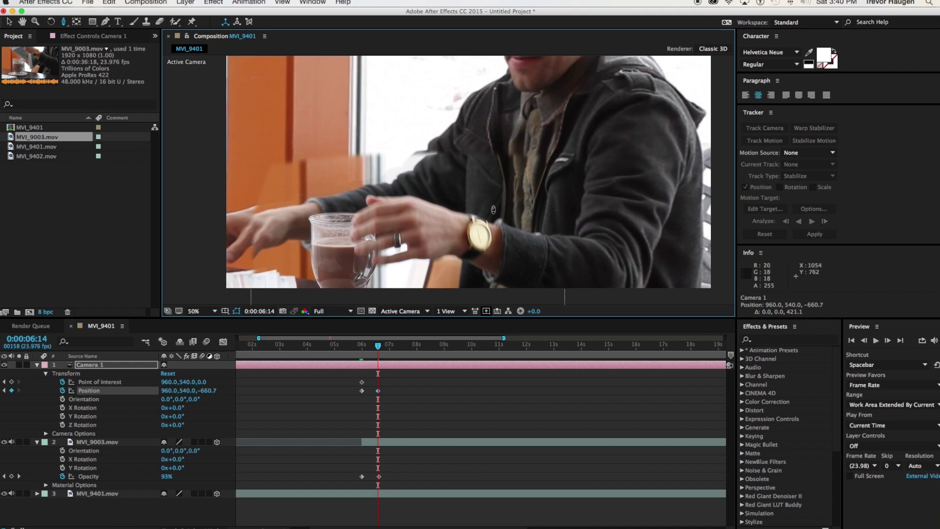
left_click_drag(491, 231, 609, 146)
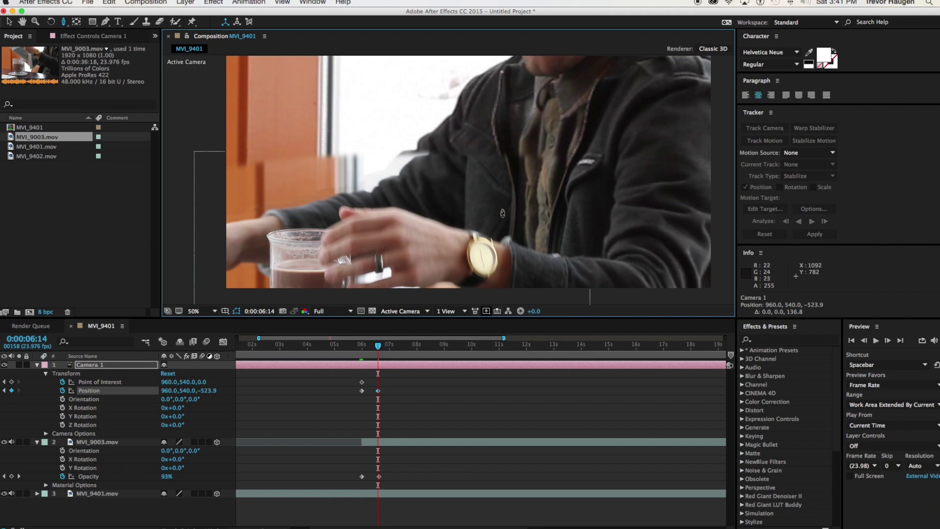
- Reframe Camera 1 on the mug and watch with Track XY and Track Z, to a position of about 914, 660, -447
left_click(63, 24)
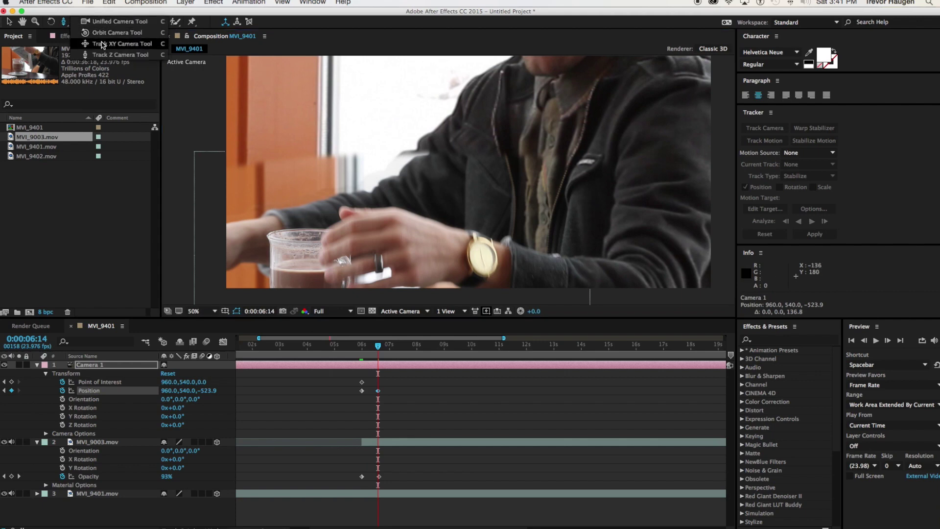
left_click(102, 45)
left_click_drag(399, 224, 425, 131)
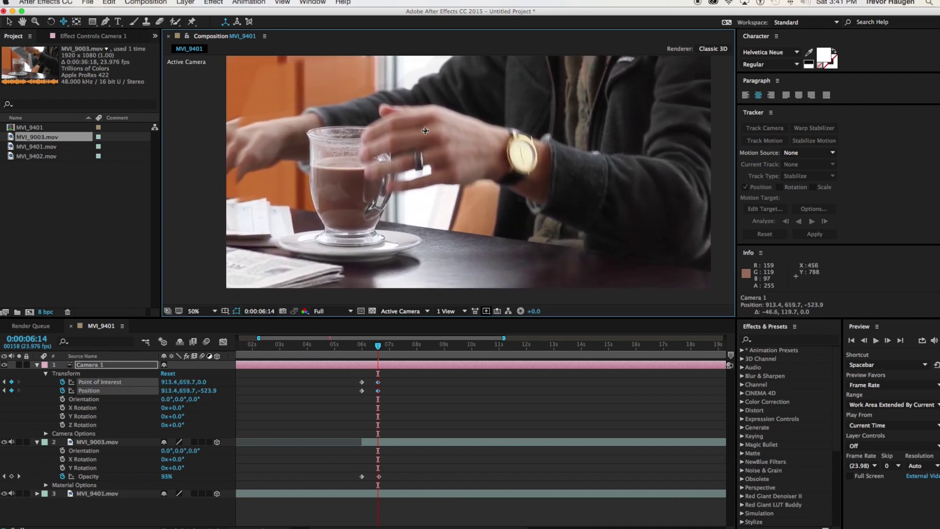
left_click_drag(63, 21, 98, 56)
left_click_drag(350, 172, 342, 139)
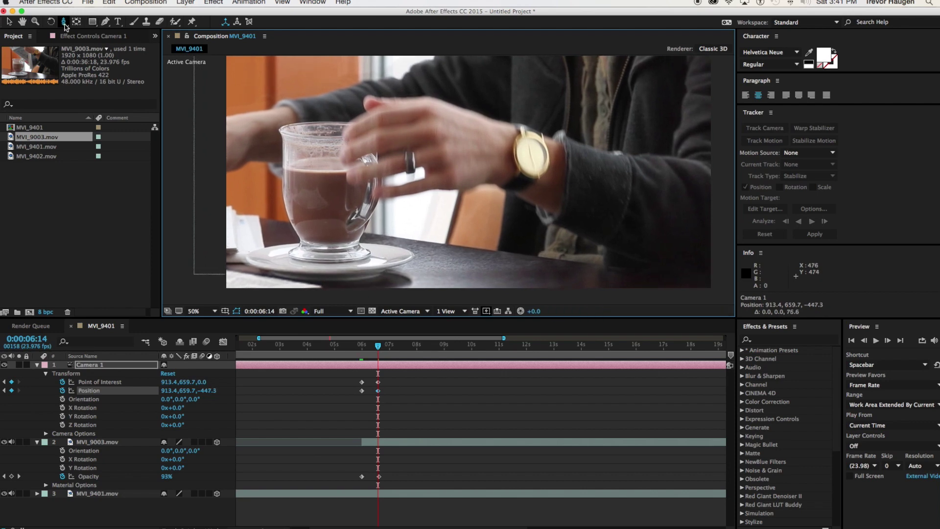
left_click_drag(64, 25, 93, 45)
left_click_drag(380, 183, 382, 180)
- Fit the composition in the viewer and refine Camera 1's end framing to a position of about 915.5, 682.3, -407
left_click(213, 312)
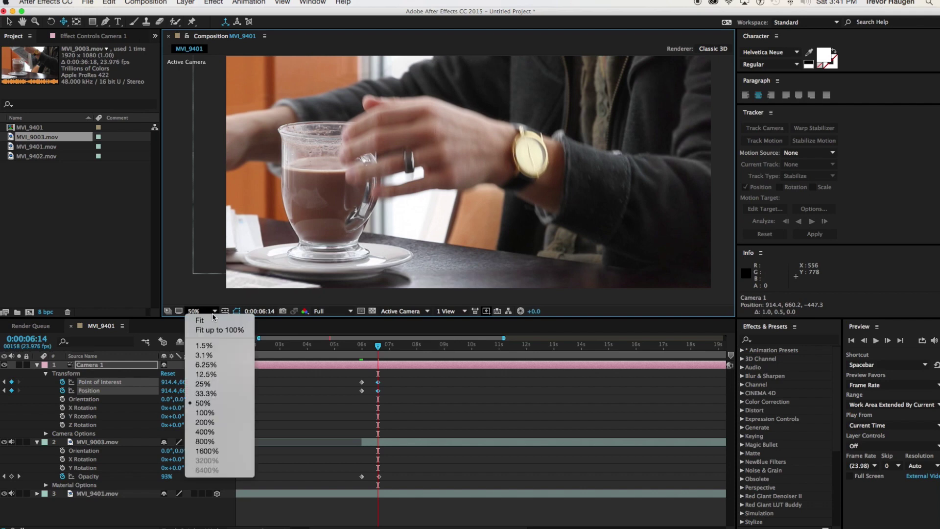
left_click(212, 320)
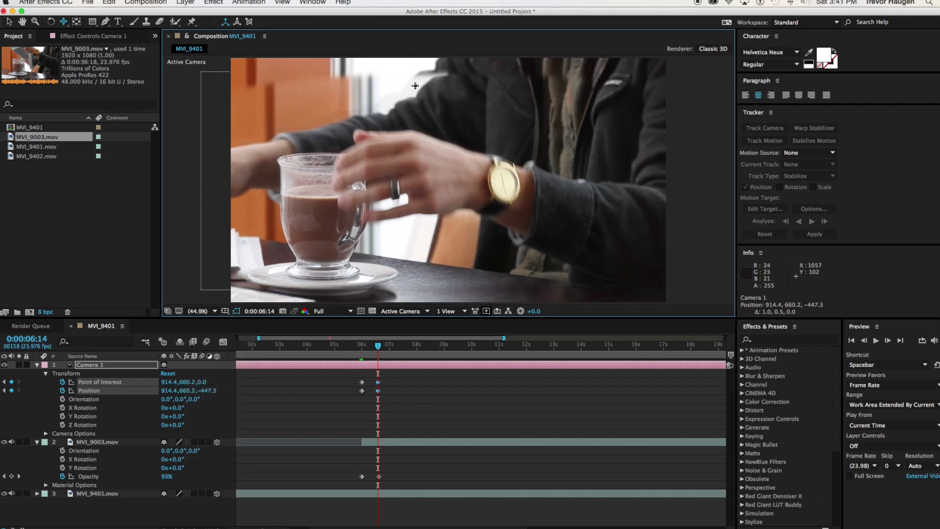
left_click_drag(331, 168, 330, 148)
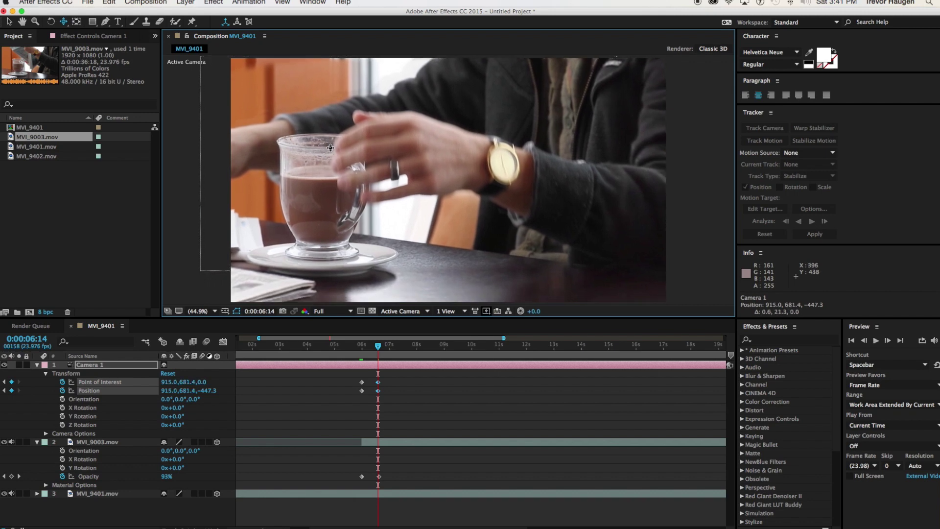
left_click_drag(66, 23, 97, 53)
left_click_drag(285, 120, 285, 116)
left_click_drag(62, 23, 98, 44)
left_click_drag(259, 130, 254, 136)
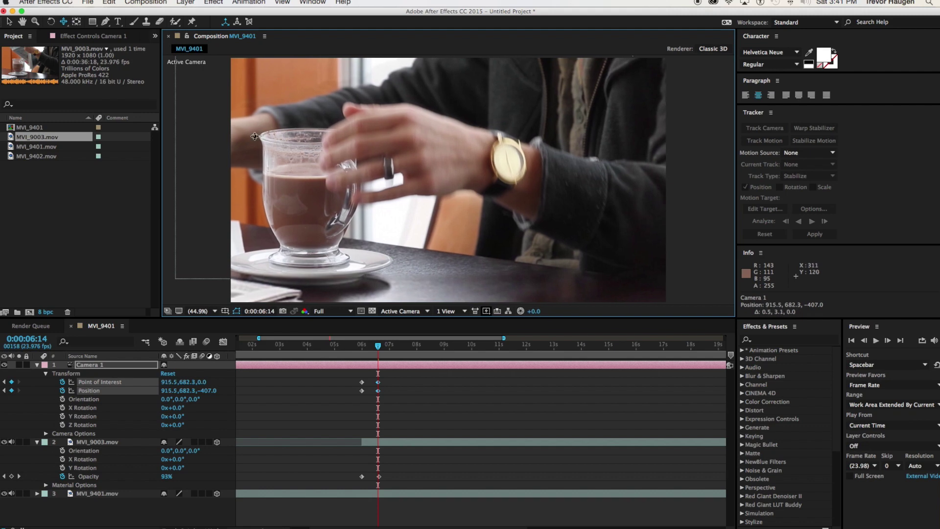
- Enable motion blur on the MVI_9003.mov and MVI_9401.mov layers and preview the camera zoom from just before 0:00:06:00
left_click_drag(360, 350, 398, 357)
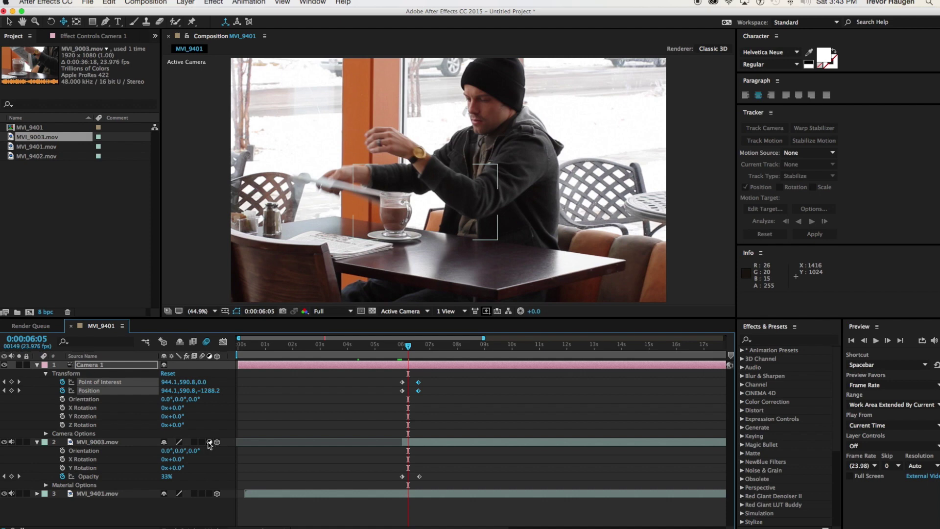
left_click(203, 493)
left_click(402, 345)
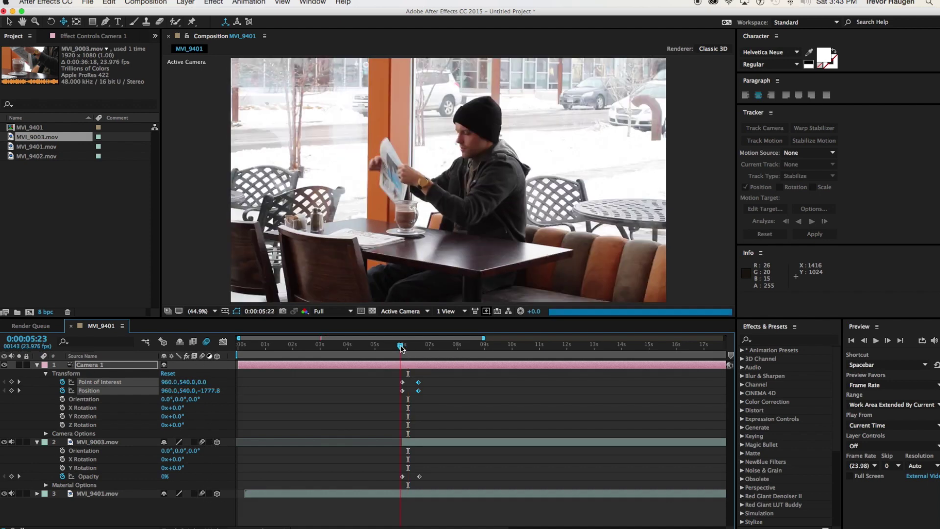
key("space")
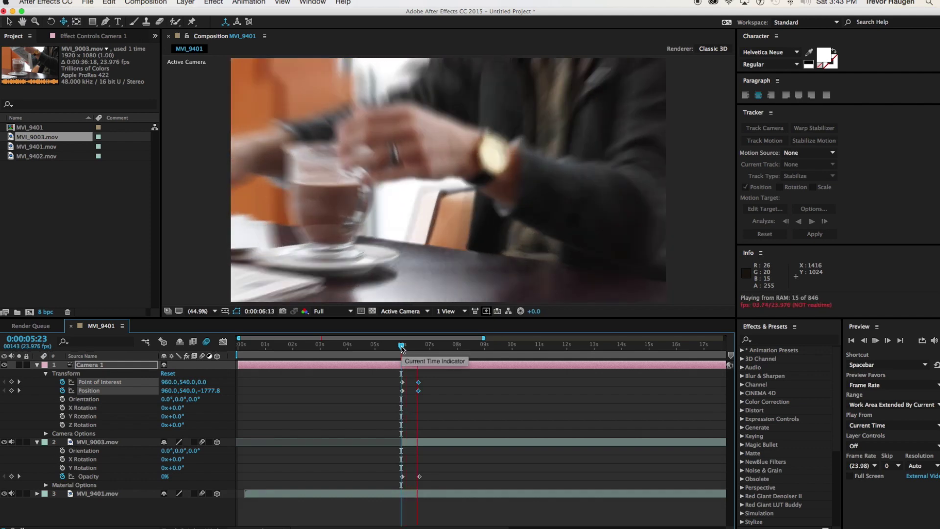
key("space")
- Replay the motion-blurred zoom from 0:00:05:23 and 0:00:05:16, and scrub through it to examine the transition
left_click(402, 347)
key("space")
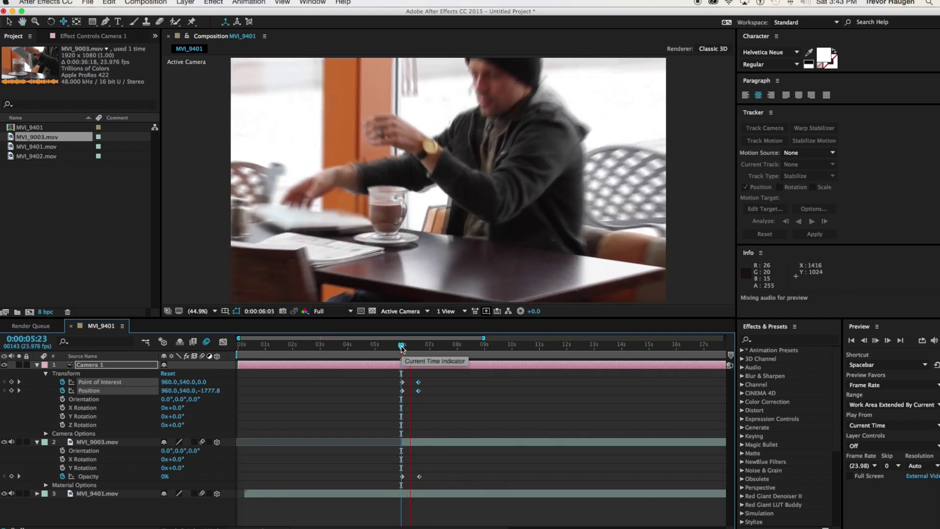
key("space")
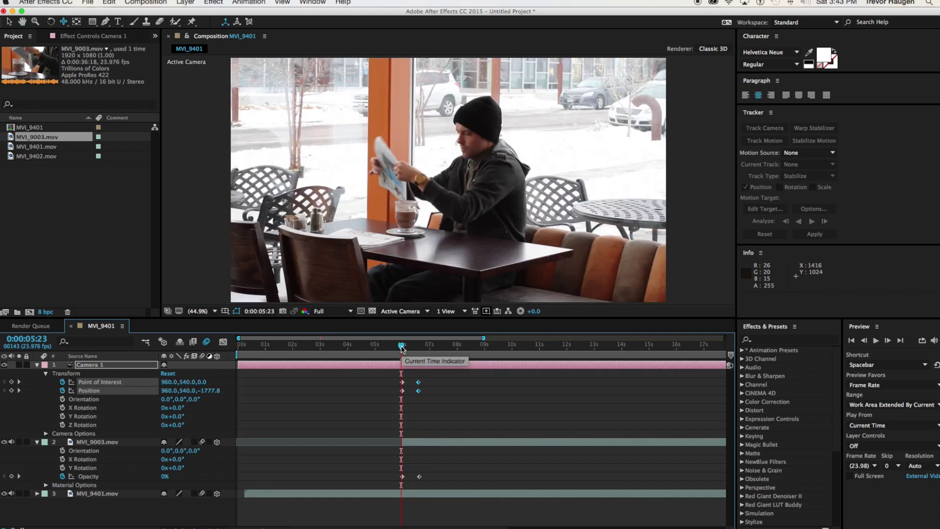
key("space")
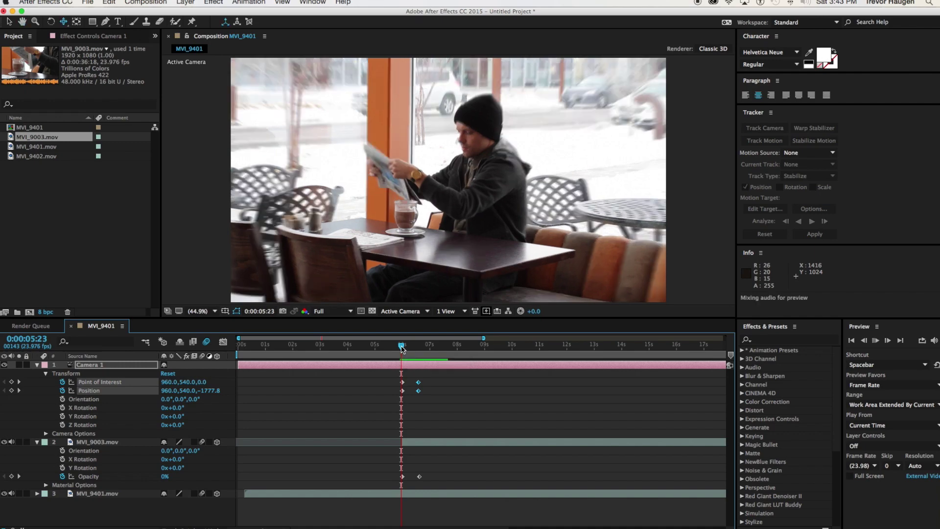
key("space")
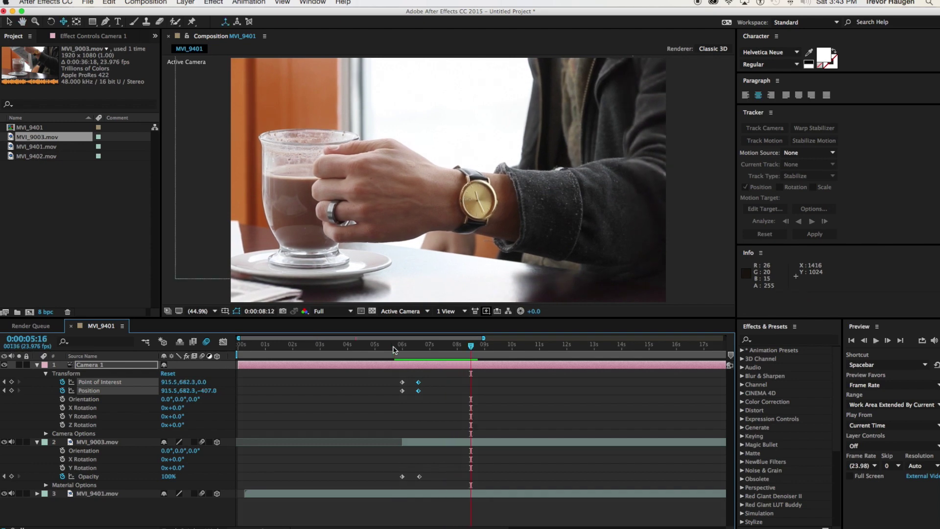
left_click_drag(394, 348, 393, 349)
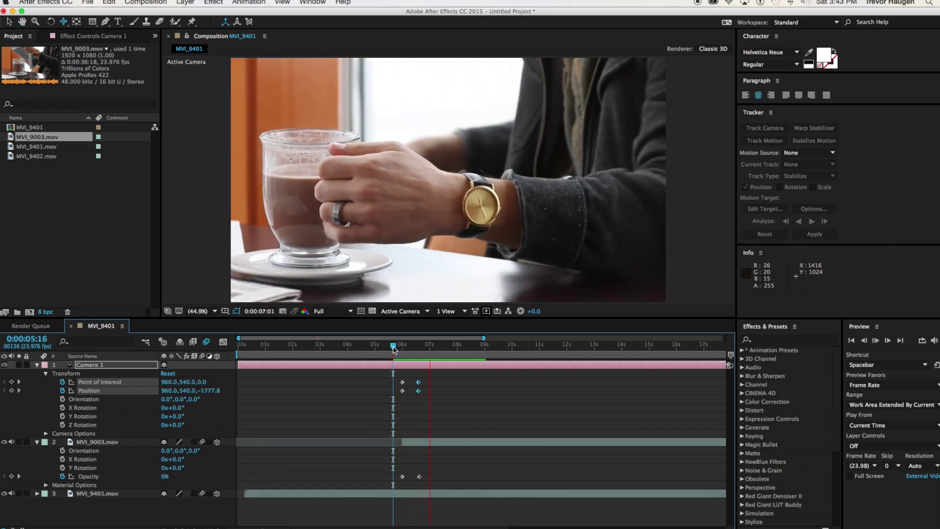
key("space")
left_click(393, 348)
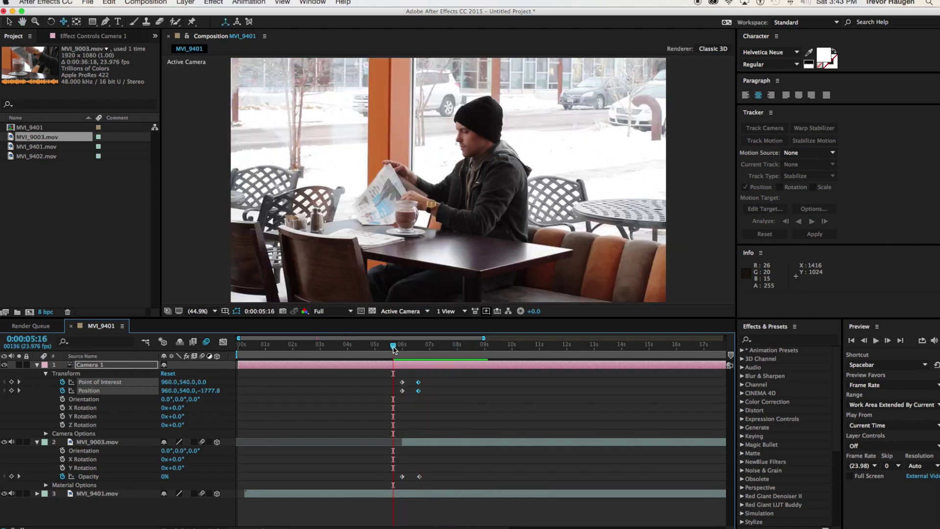
mouse_move(399, 349)
left_mouse_down()
mouse_move(425, 348)
mouse_move(400, 354)
left_mouse_up()
key("space")
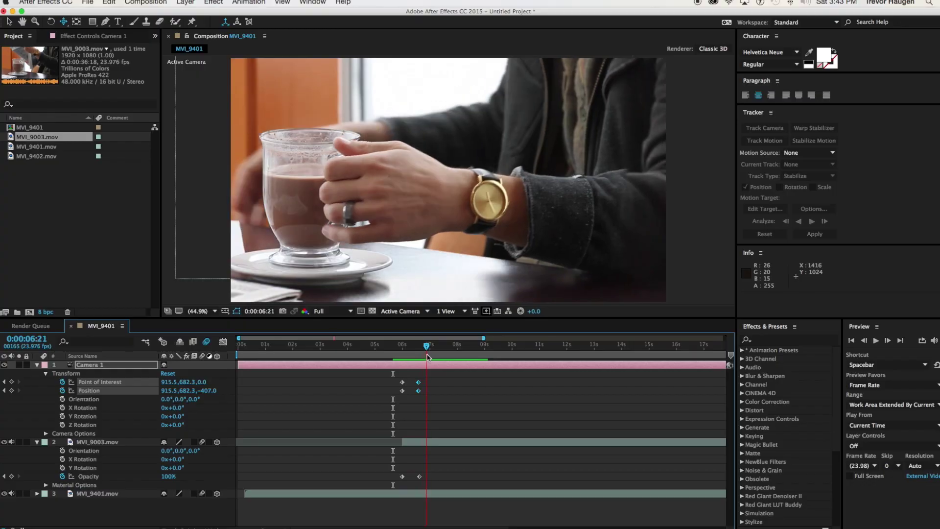
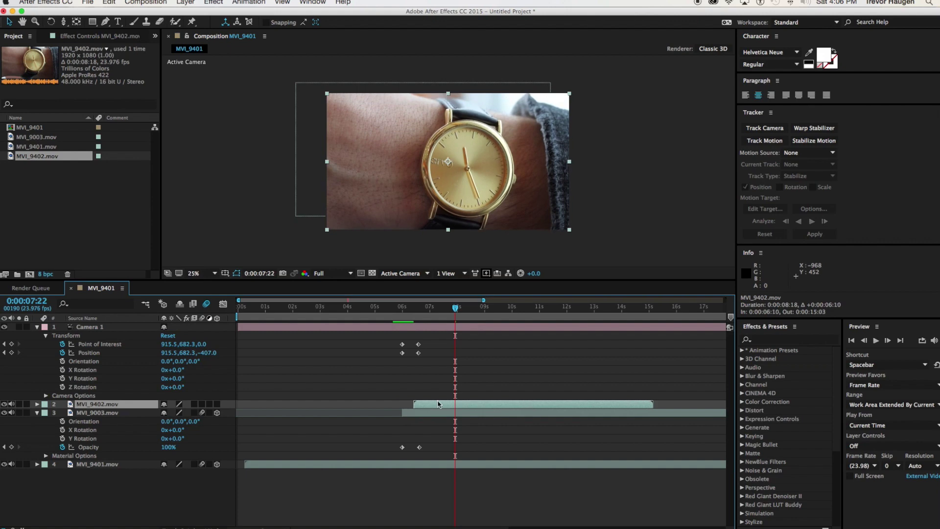
- Place the MVI_9402.mov layer over the watch as a 3D layer scaled to 21% at about X 941.7, Y 658.1
key("s")
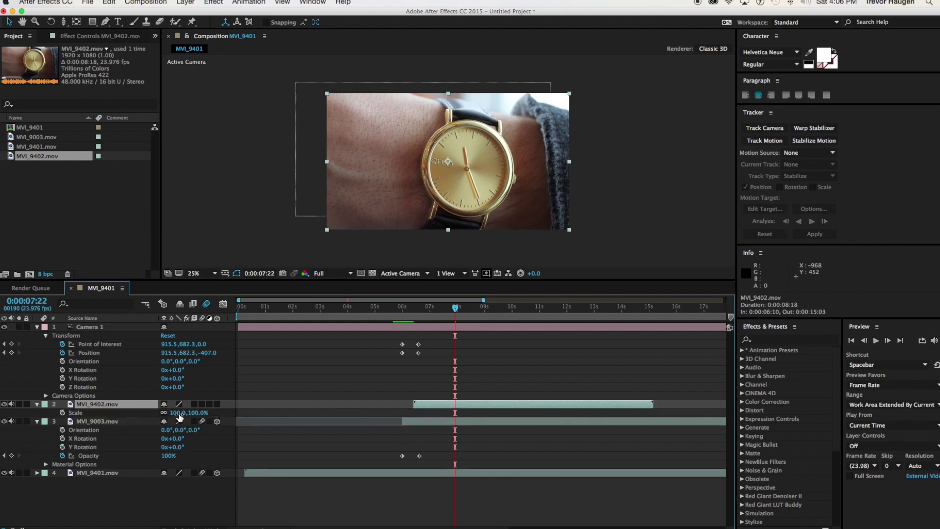
left_click_drag(178, 414, 113, 429)
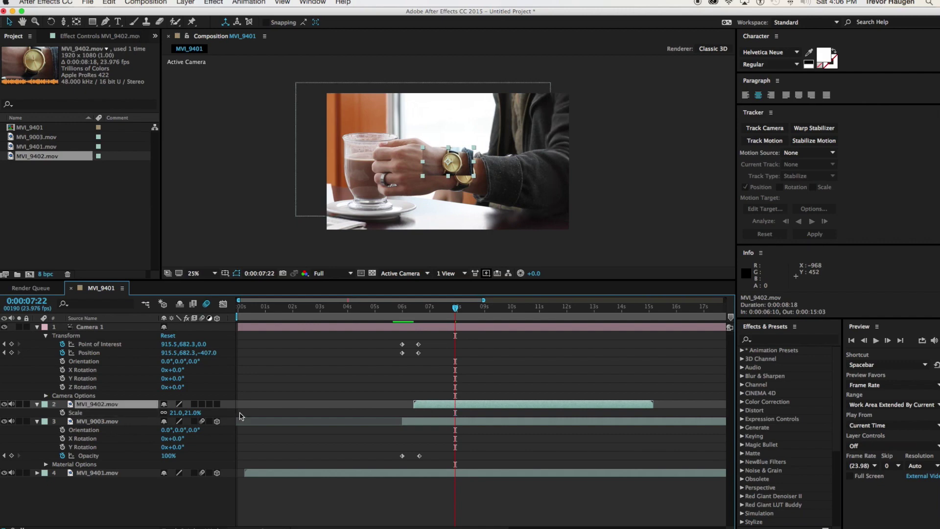
left_click(217, 403)
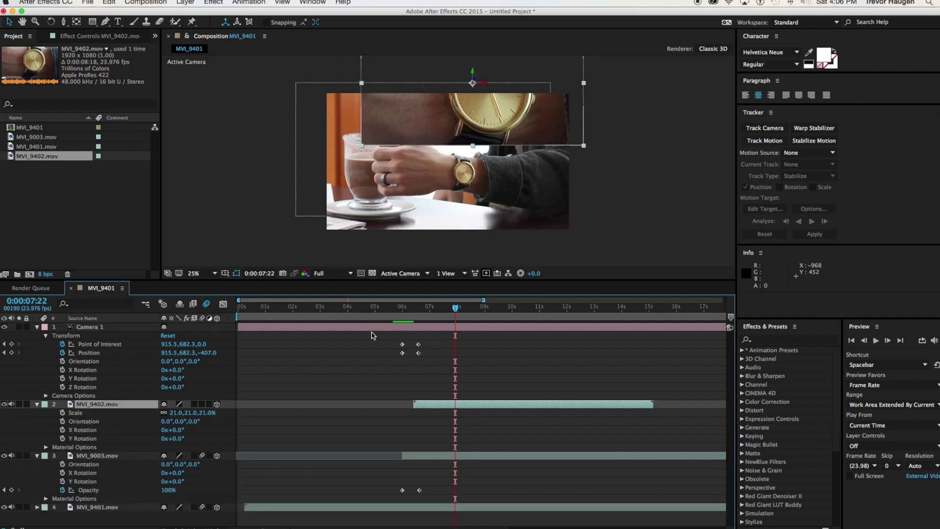
left_click_drag(438, 145, 433, 187)
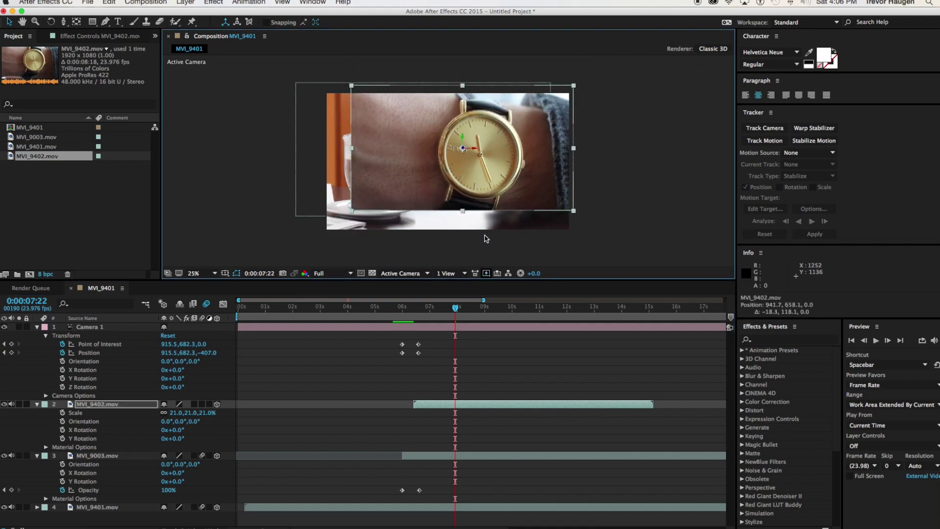
left_click(131, 407)
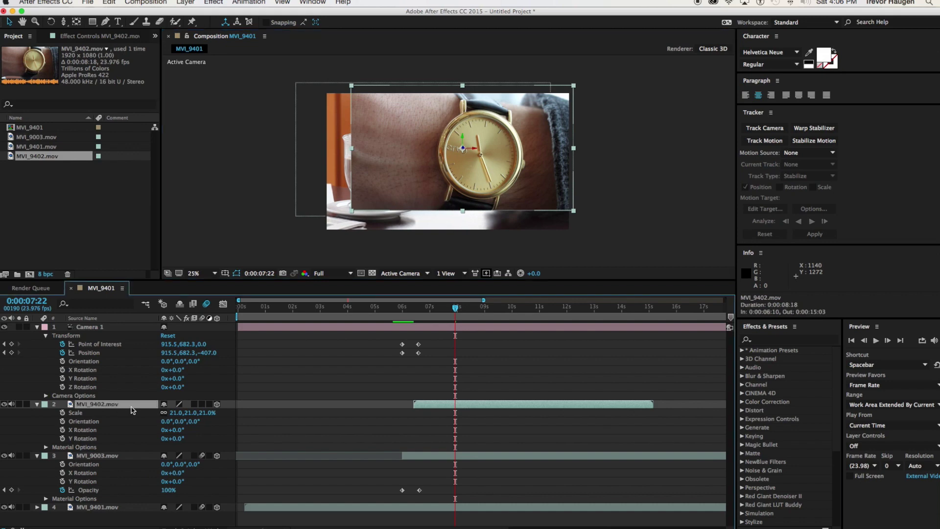
- Scale MVI_9402.mov down to 5% and position it over the wrist's watch at about X 938.9, Y 703.0
left_click_drag(177, 413, 170, 413)
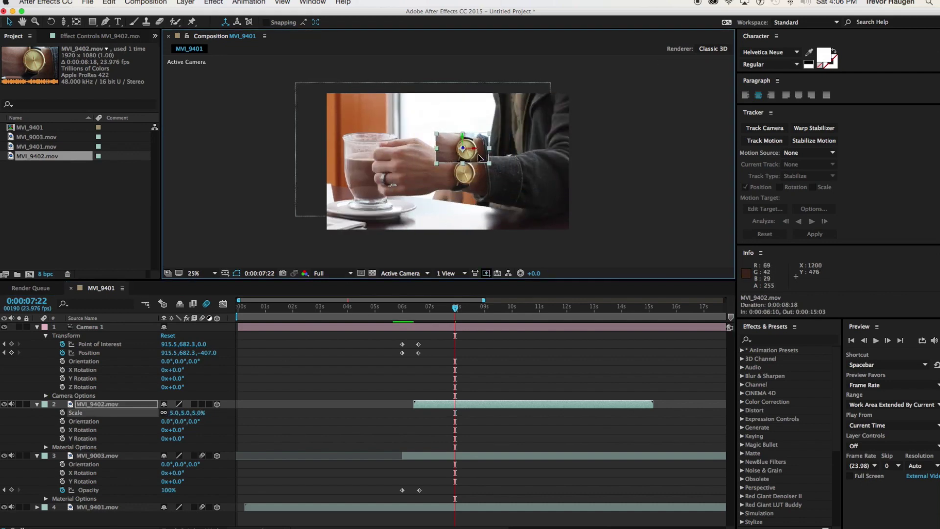
left_click_drag(479, 155, 478, 180)
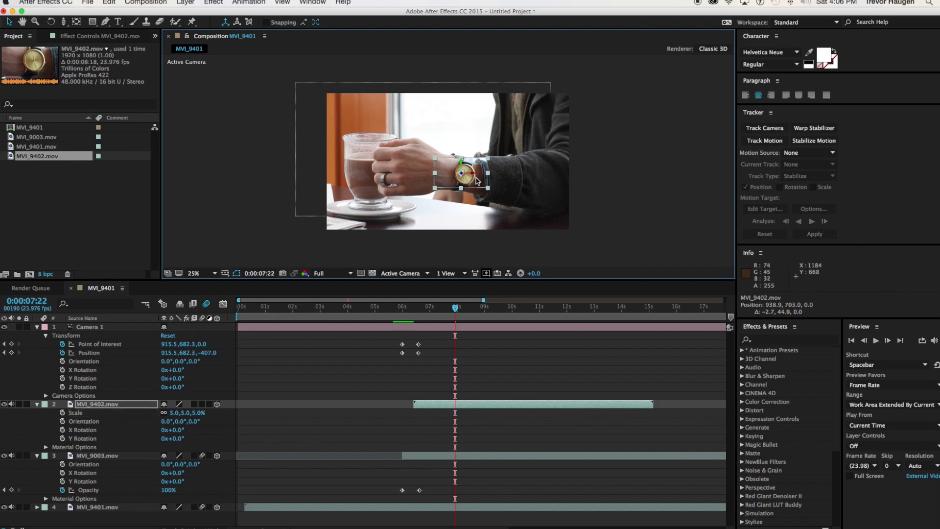
key("period")
key("period")
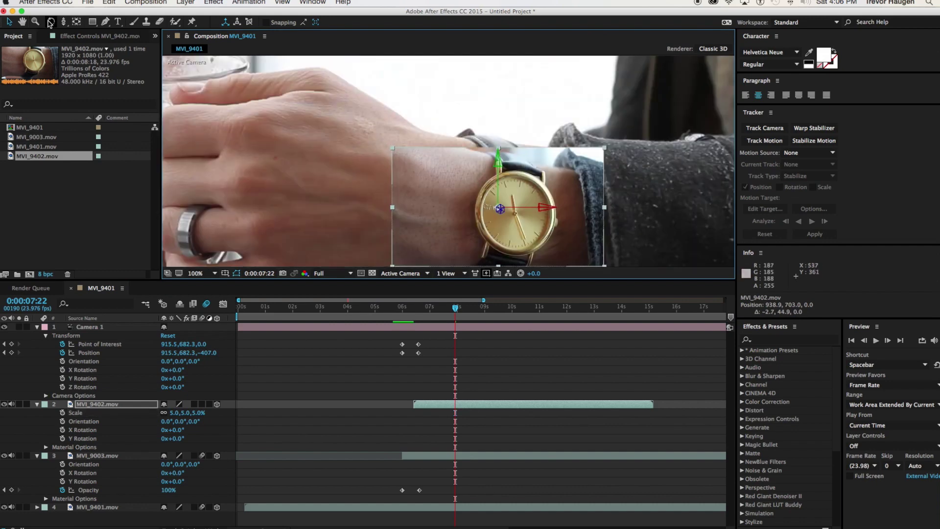
key("h")
left_click_drag(441, 191, 365, 148)
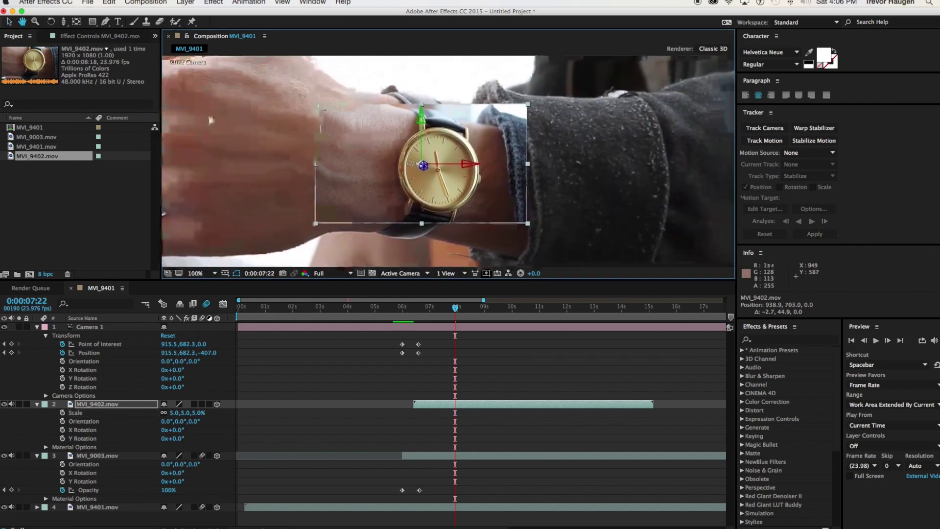
key("v")
- Shift the MVI_9402.mov layer earlier to start at 0:00:01:21, and scrub to 0:00:07:17 to compare the watches
left_click(458, 404)
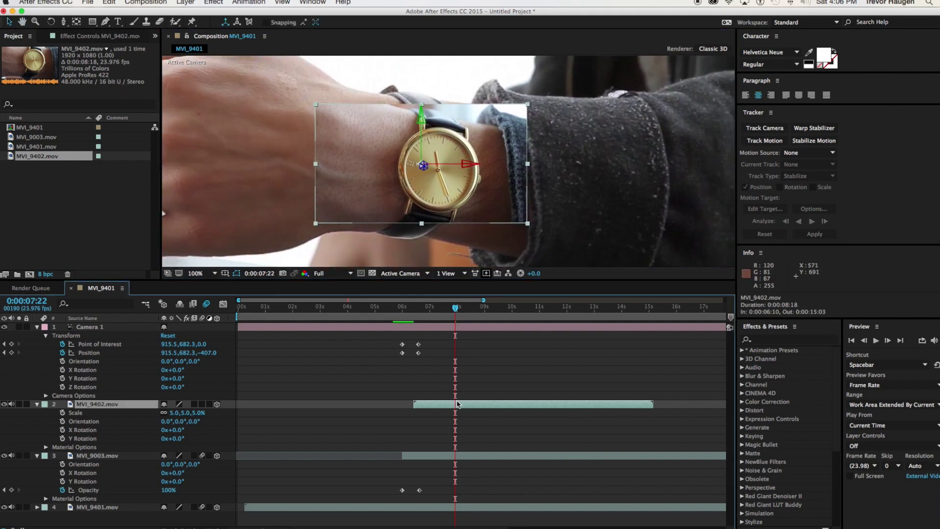
left_click_drag(495, 406, 373, 415)
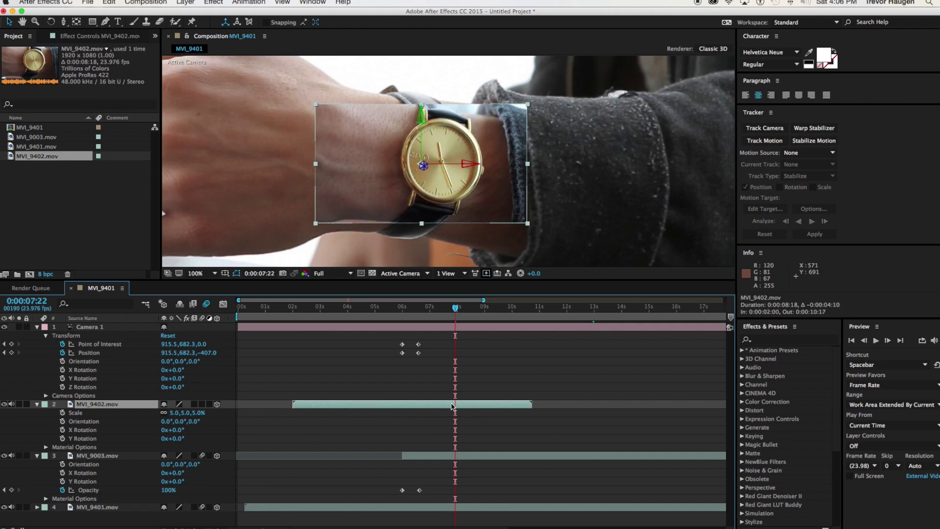
left_click_drag(455, 406, 452, 407)
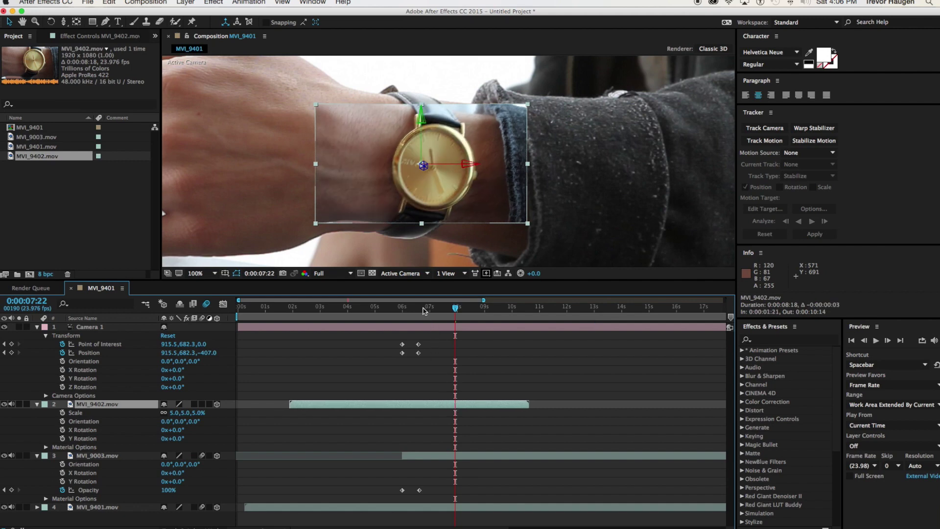
left_click_drag(423, 311, 449, 327)
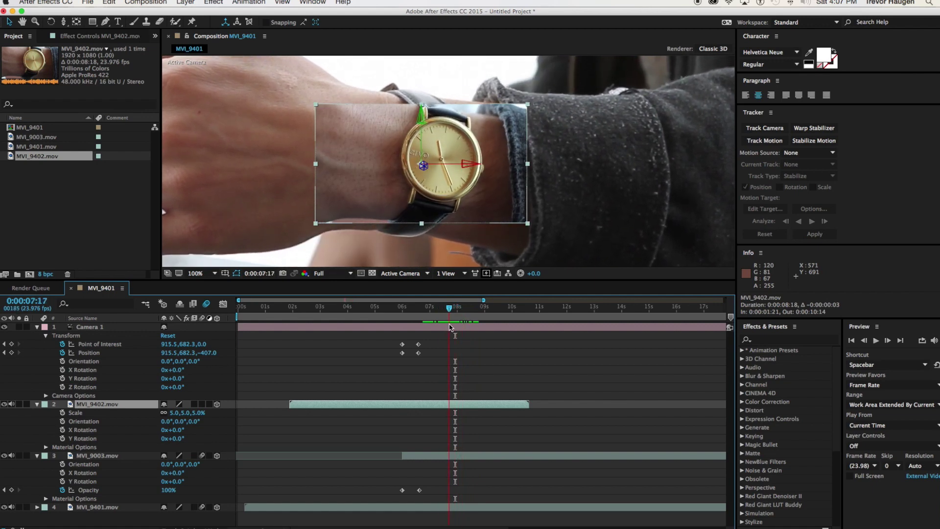
- Lower MVI_9402.mov's opacity to 67% and nudge it over the underlying watch to about X 938.5, Y 703.7
key("t")
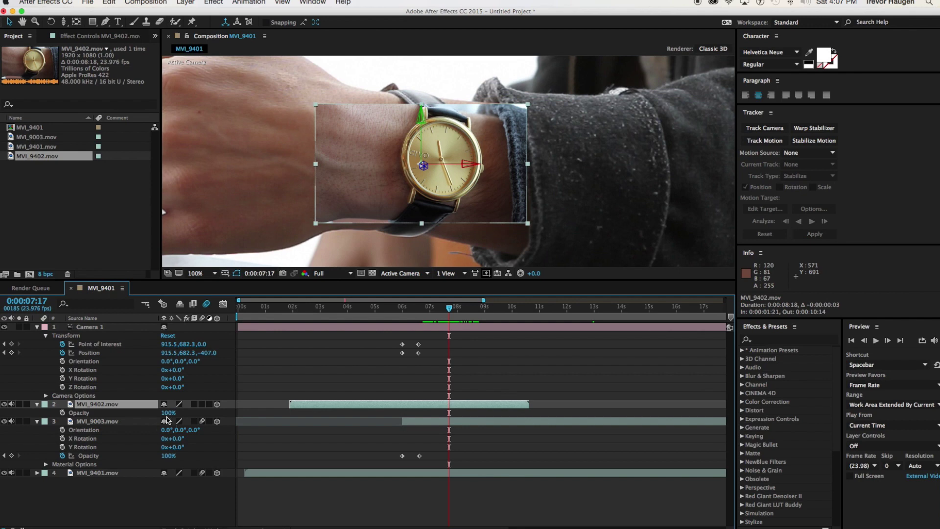
left_click_drag(168, 412, 156, 417)
mouse_move(463, 193)
left_mouse_down()
mouse_move(457, 198)
mouse_move(462, 191)
left_mouse_up()
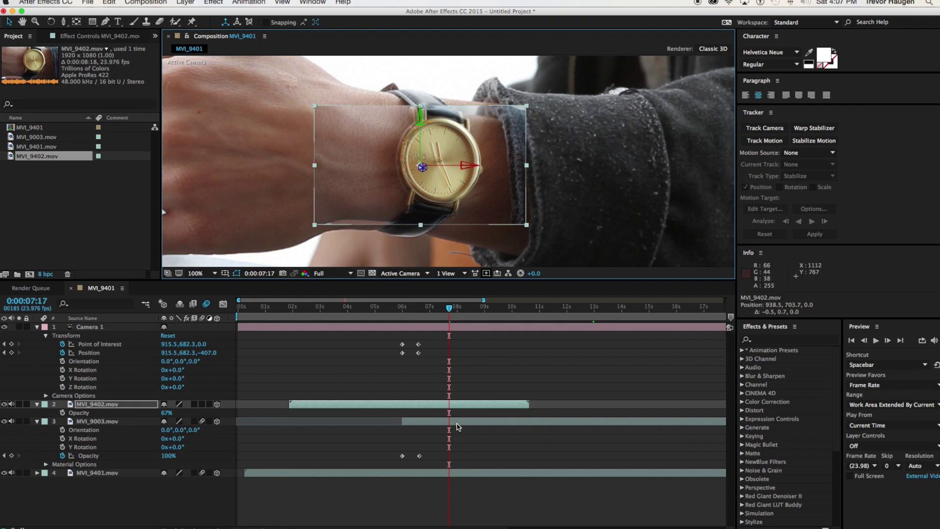
left_click(450, 409)
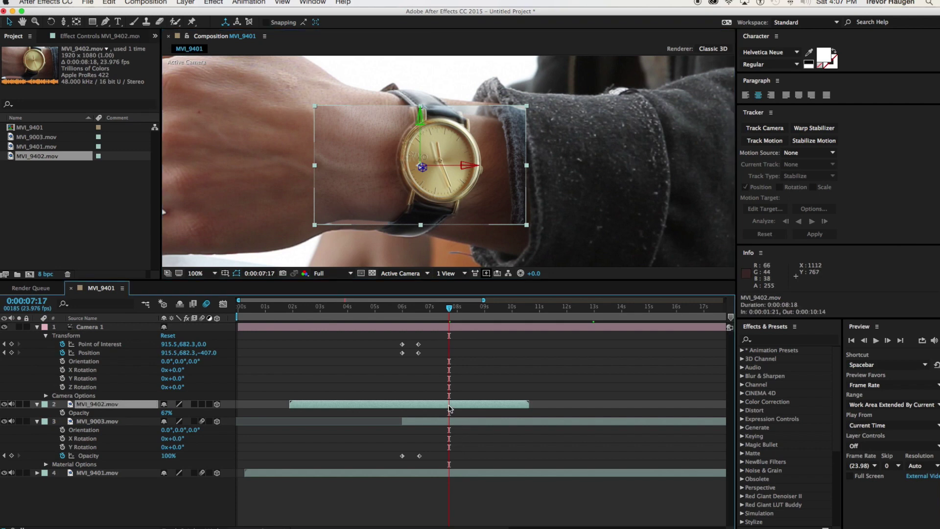
- Set MVI_9402.mov's Z Rotation to -5° and align it with the underlying watch at about X 936.9, Y 706.0
key("r")
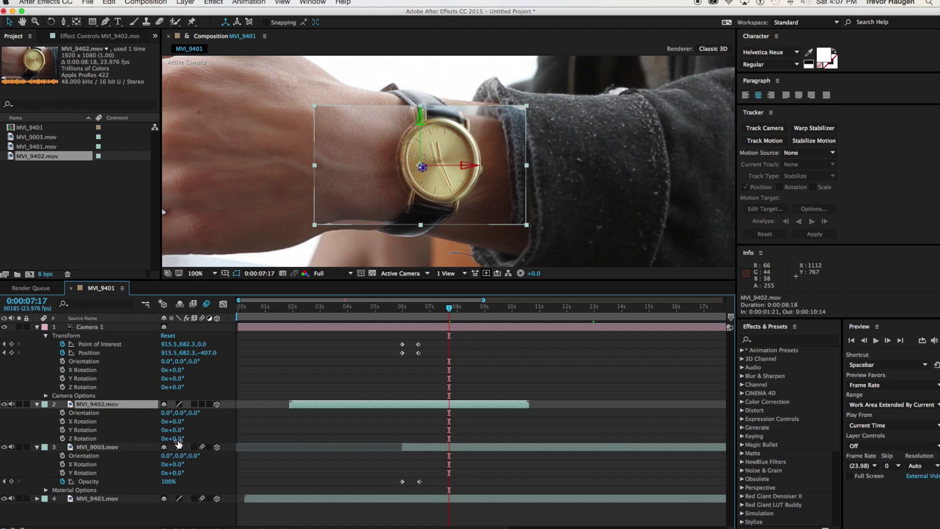
left_click_drag(175, 438, 174, 438)
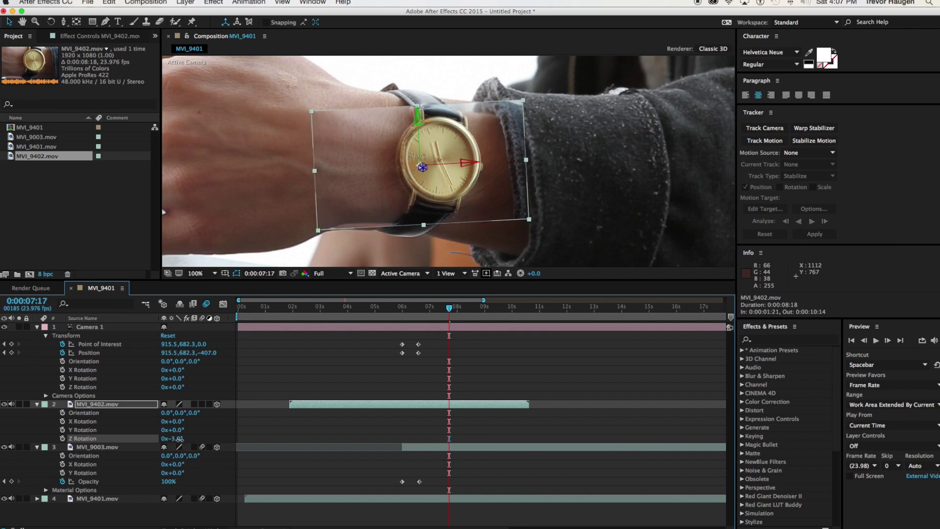
left_click_drag(482, 186, 478, 191)
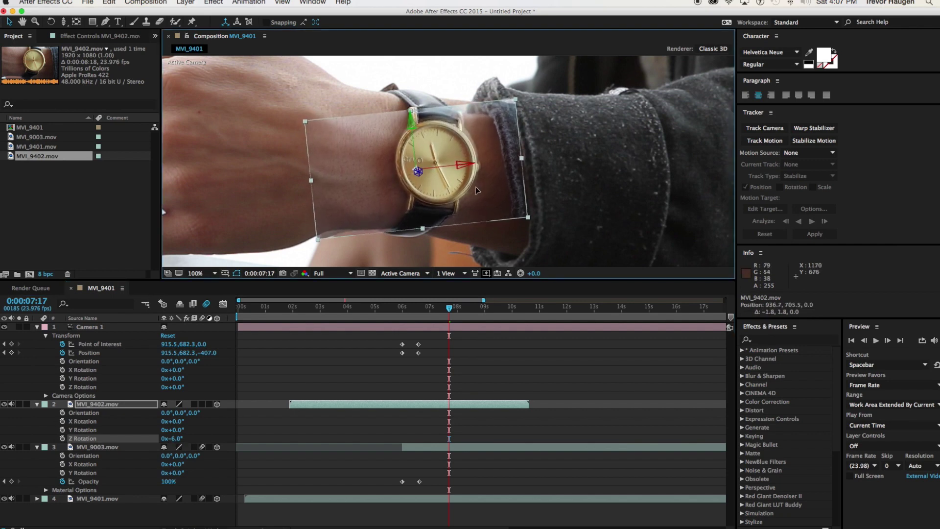
left_click(173, 438)
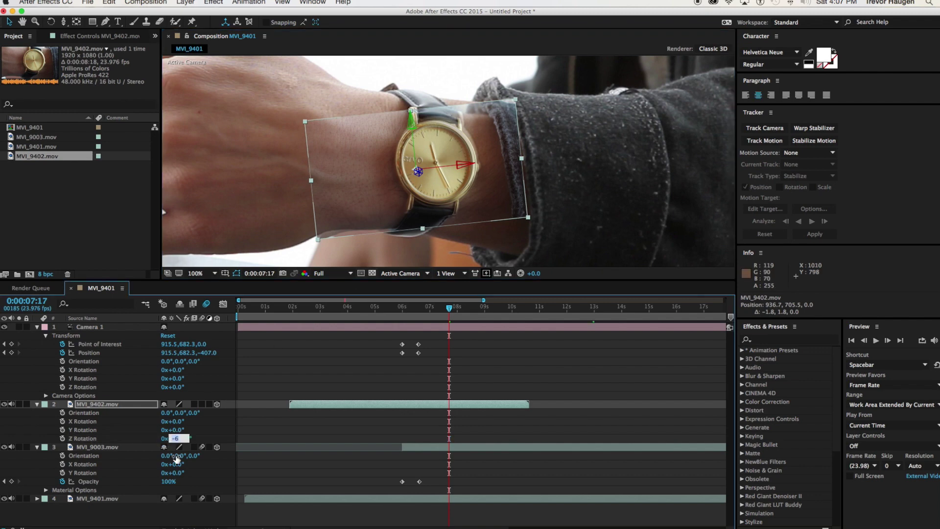
type("-")
key("Return")
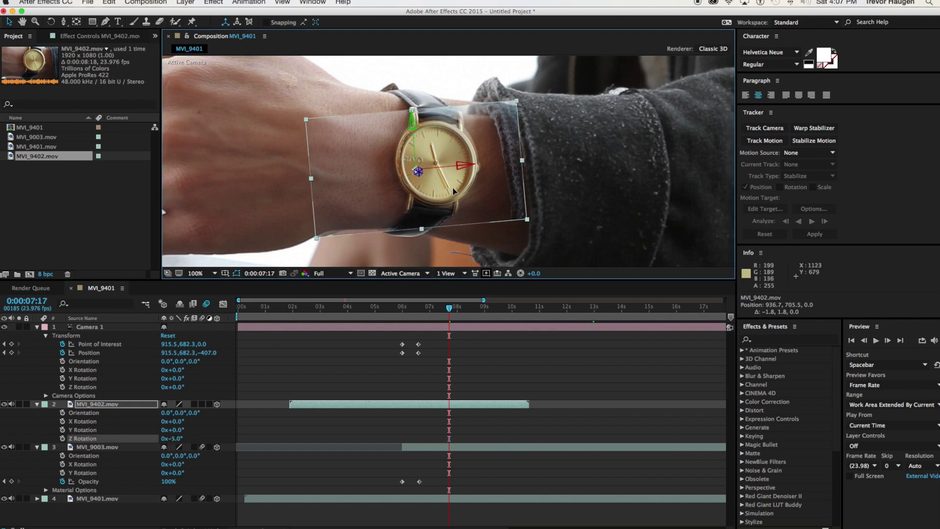
left_click_drag(455, 190, 452, 188)
left_click(272, 427)
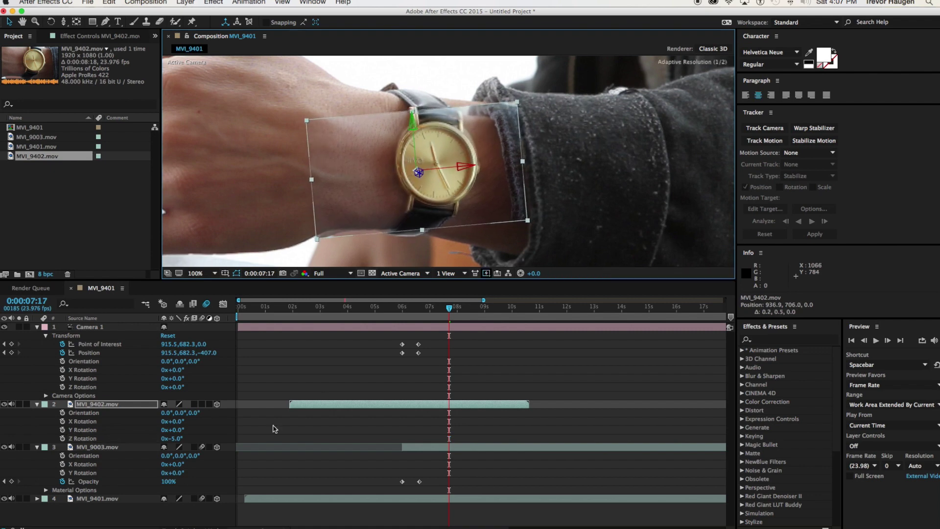
- Refine MVI_9402.mov's scale to 5.2% and realign it with the underlying watch at about X 936.9, Y 705.3
key("s")
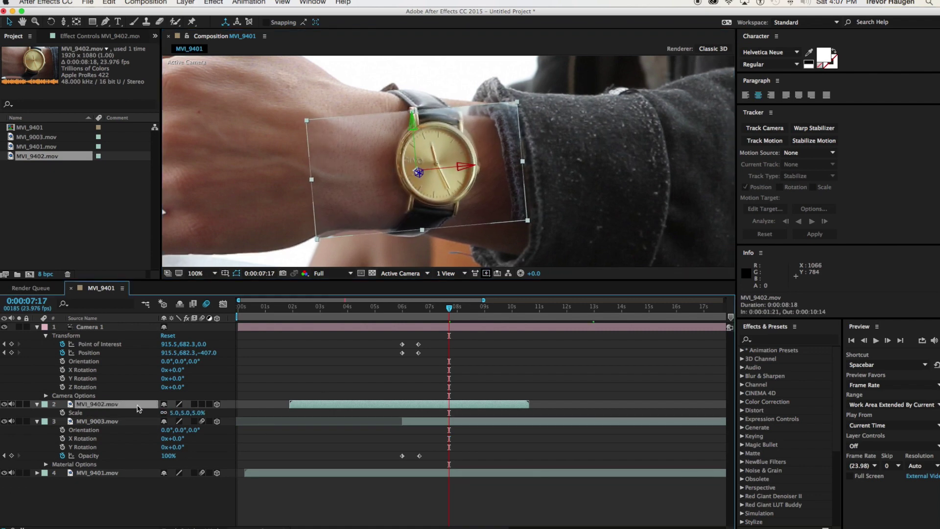
left_click(199, 413)
key("Return")
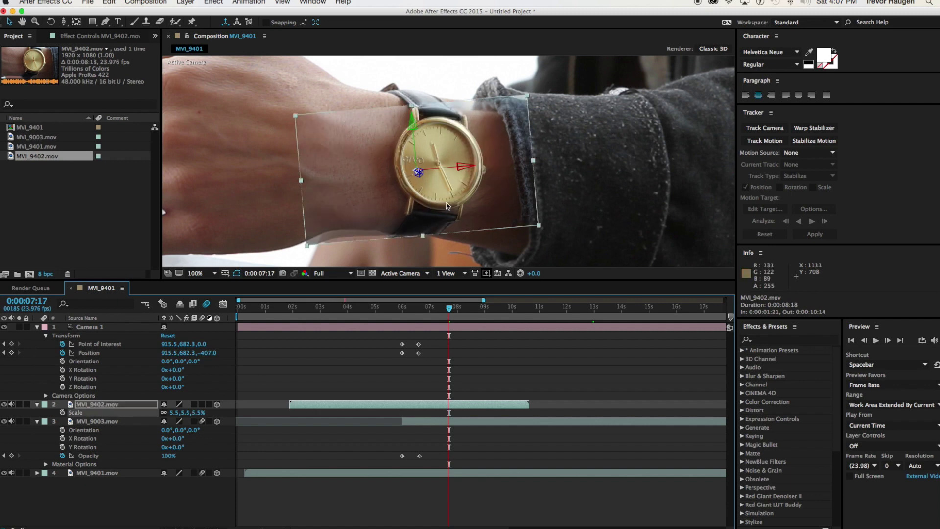
left_click_drag(451, 205, 455, 192)
left_click(186, 412)
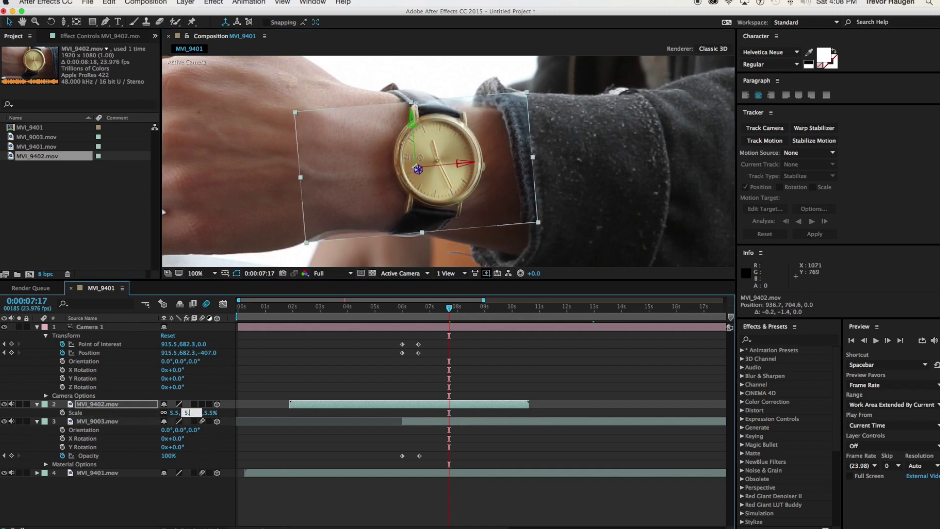
key("Return")
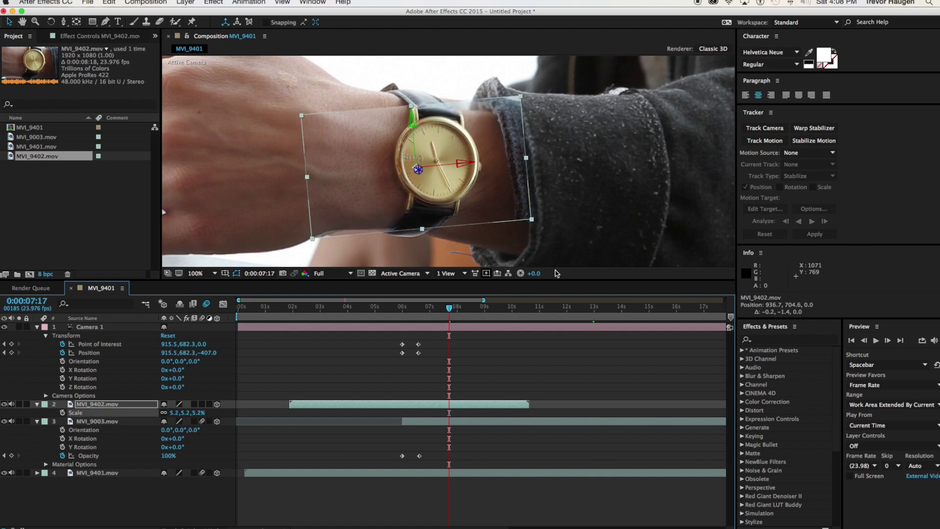
left_click_drag(465, 188, 467, 190)
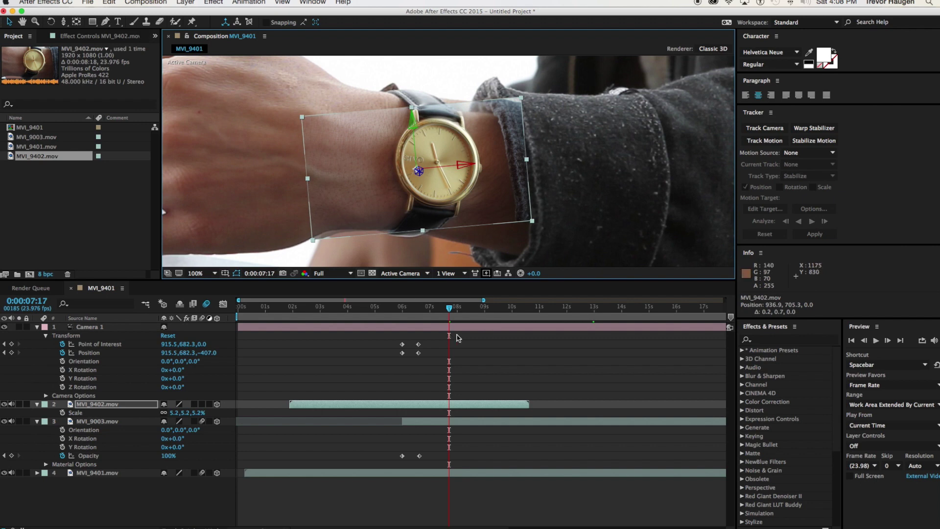
- Trim the start of the MVI_9402.mov layer to 0:00:07:11
left_click_drag(291, 406, 442, 405)
left_click(429, 370)
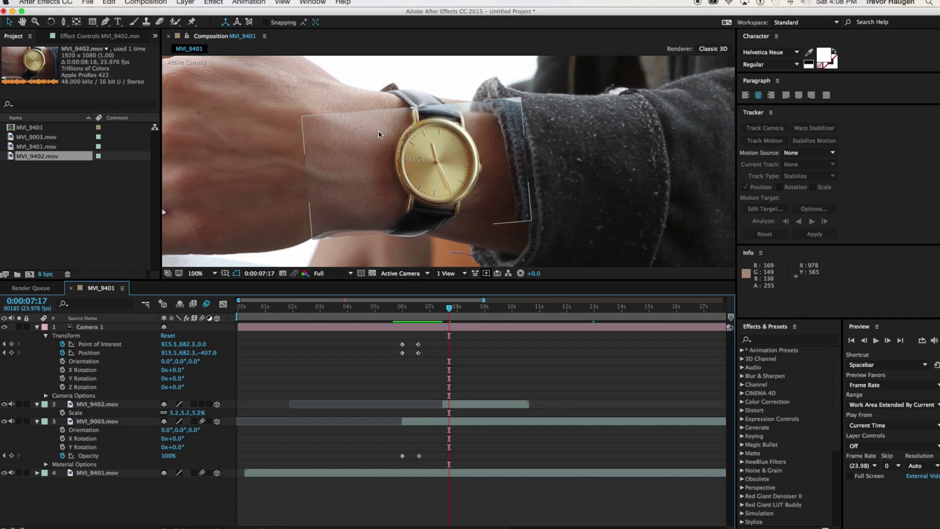
- Add a Brightness & Contrast effect to MVI_9402.mov with Brightness at -26
left_click(451, 405)
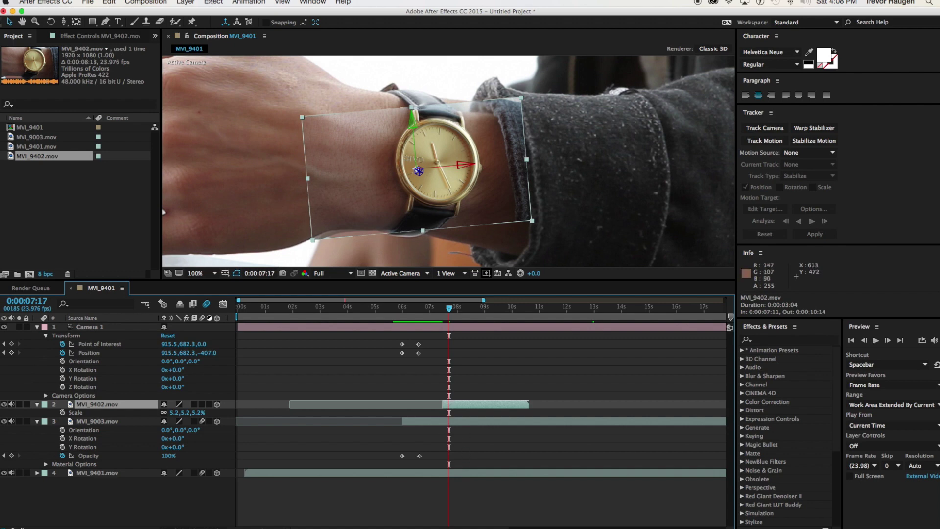
left_click(213, 3)
mouse_move(237, 97)
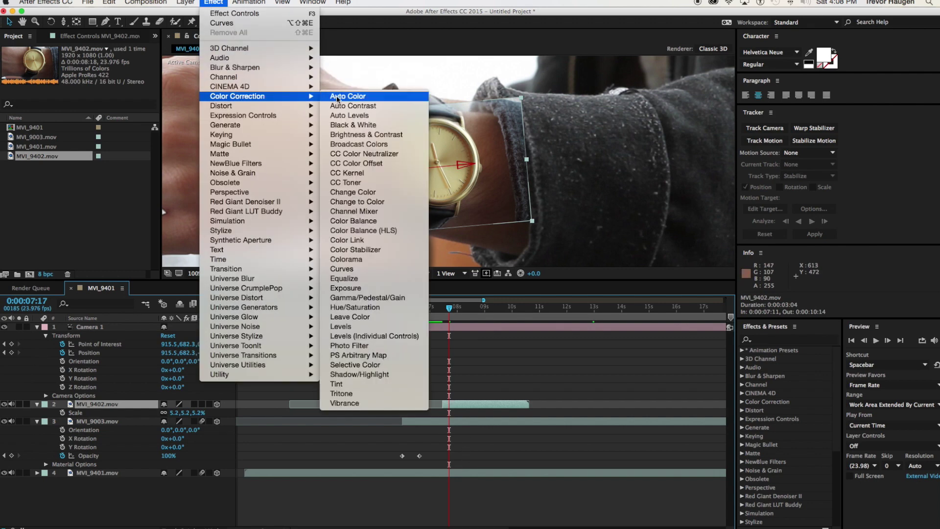
left_click(366, 134)
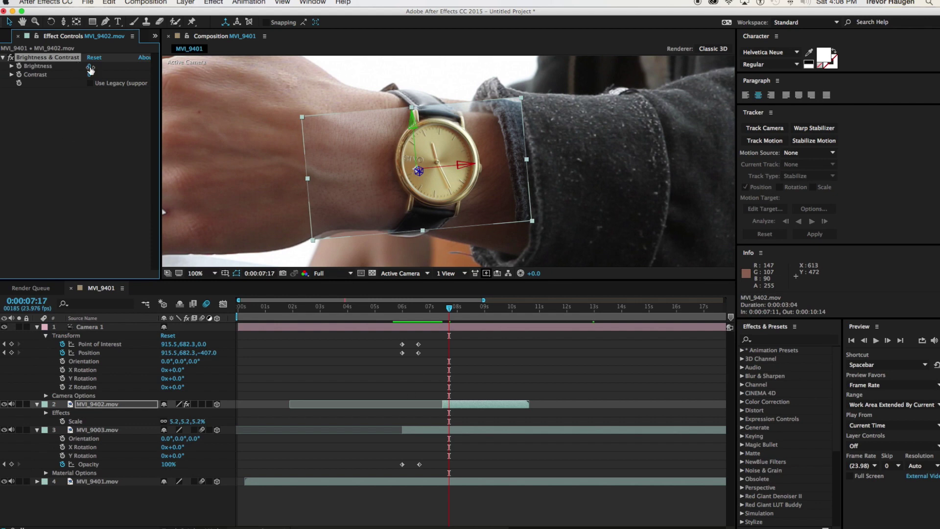
left_click_drag(84, 68, 81, 70)
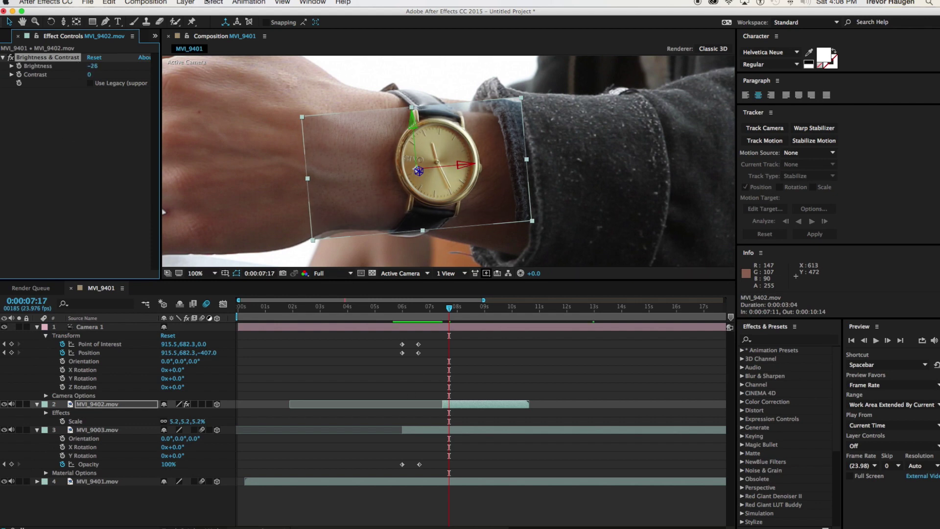
- Add a Curves effect to MVI_9402.mov and slightly lower the RGB midtones
left_click(213, 3)
mouse_move(238, 97)
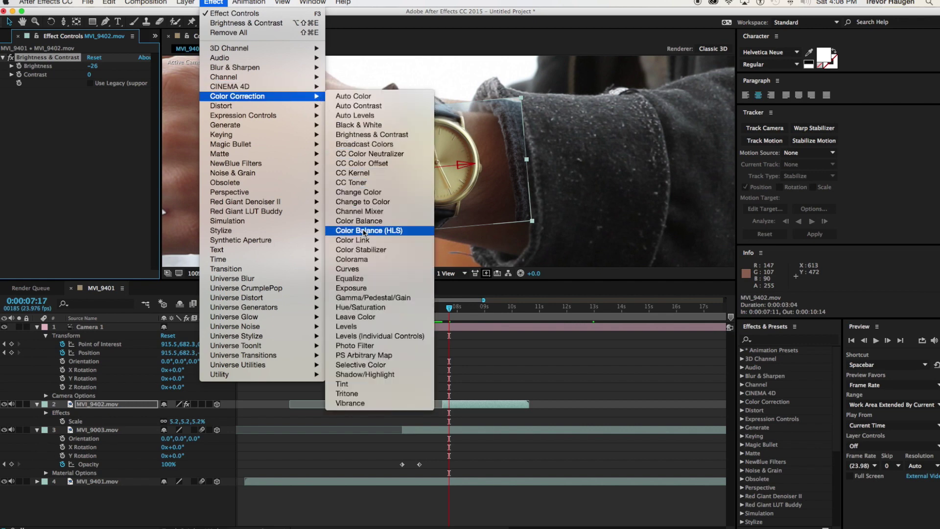
left_click(348, 268)
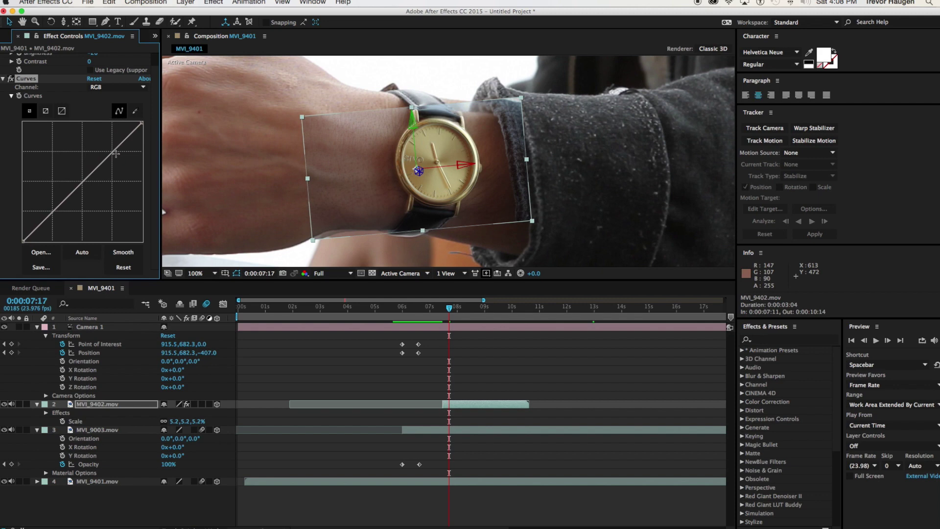
left_click_drag(85, 182, 85, 185)
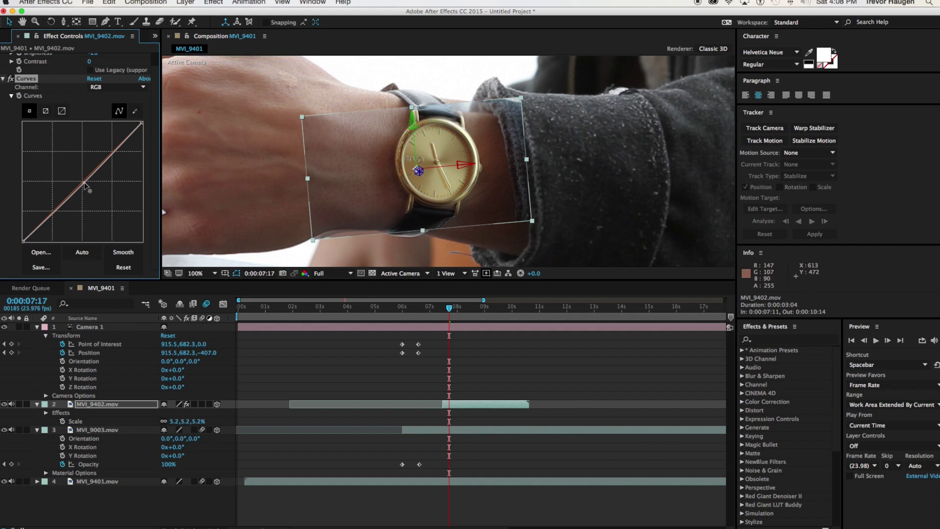
- Slightly raise the red midtones and lower the blue midtones in MVI_9402.mov's Curves effect, leaving the layer deselected
left_click(120, 87)
left_click(113, 106)
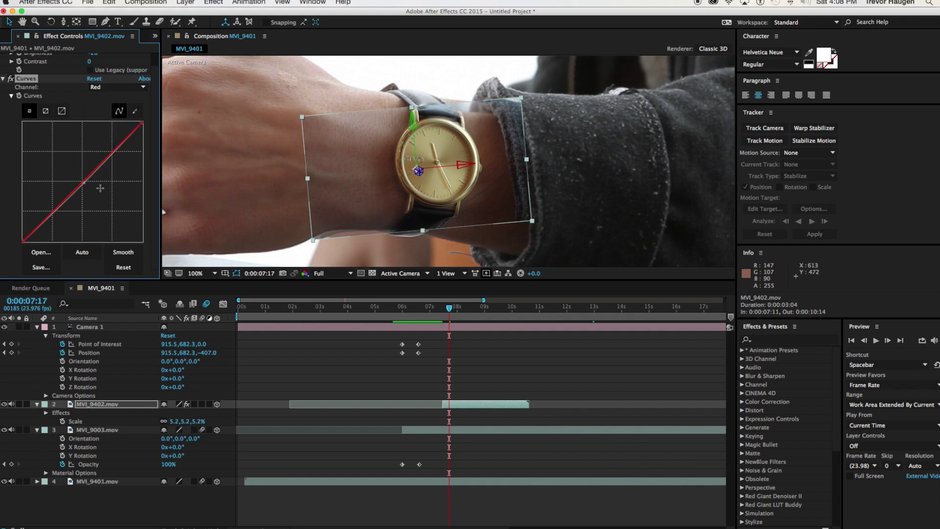
left_click_drag(85, 181, 83, 179)
left_click(119, 87)
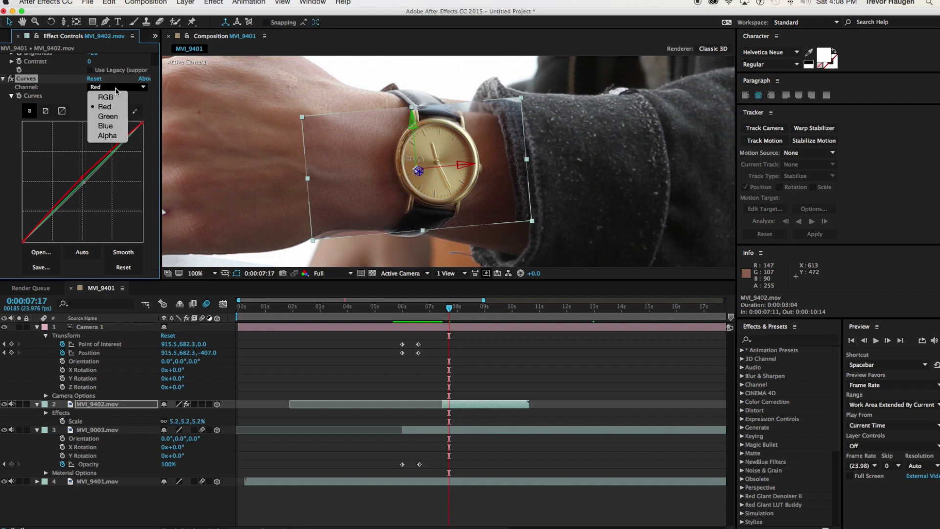
left_click(117, 127)
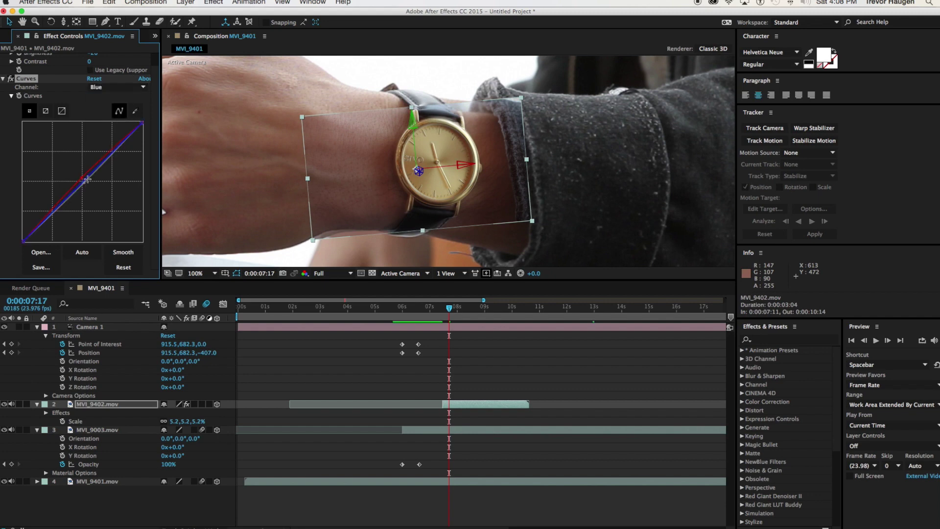
left_click_drag(86, 179, 91, 184)
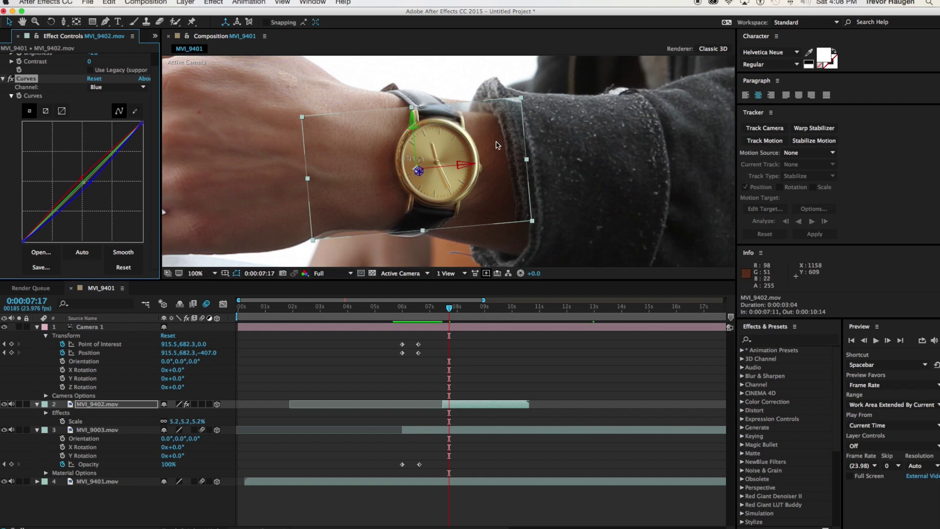
left_click(420, 378)
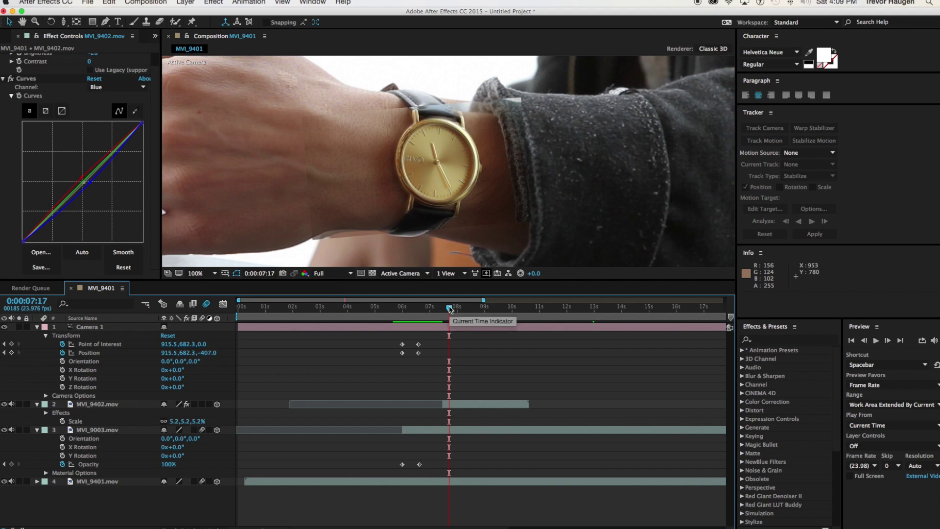
- Draw a closed freeform mask around the watch and wrist on the MVI_9402.mov layer with the Pen tool, just inside the layer's edges
left_click(460, 409)
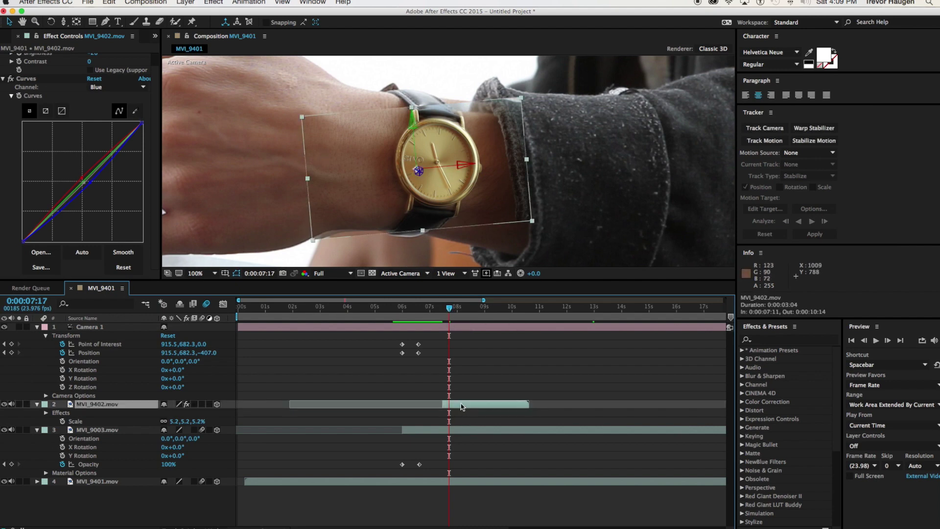
left_click(63, 22)
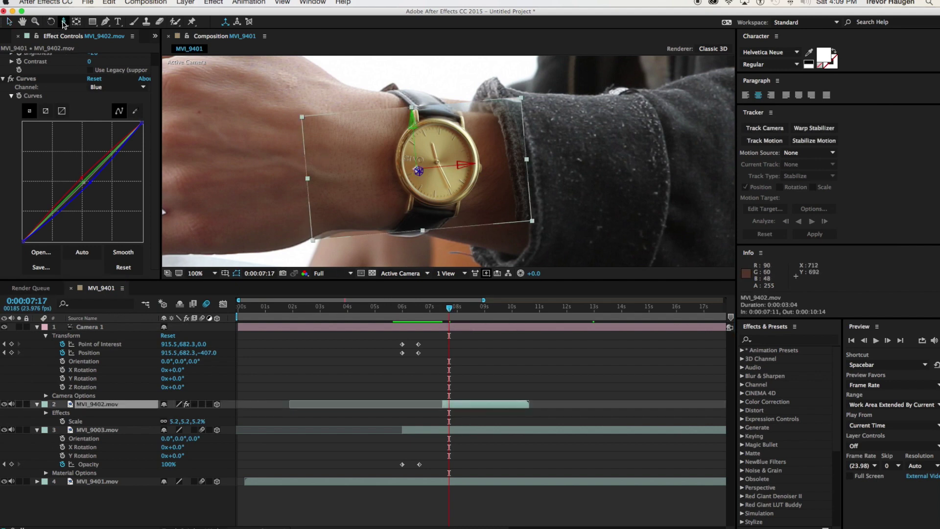
left_click(105, 21)
left_click(329, 119)
left_click(313, 139)
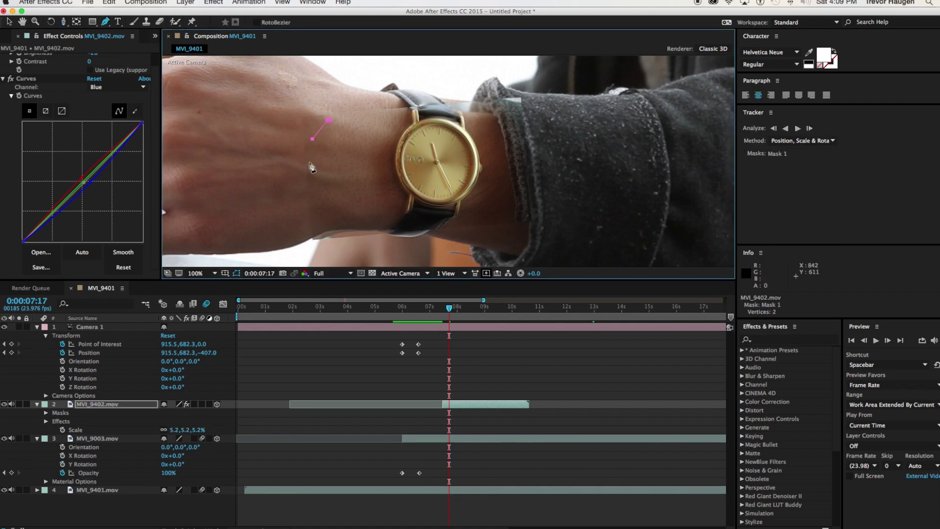
left_click(309, 182)
left_click(312, 197)
left_click(320, 224)
left_click(361, 223)
left_click(445, 218)
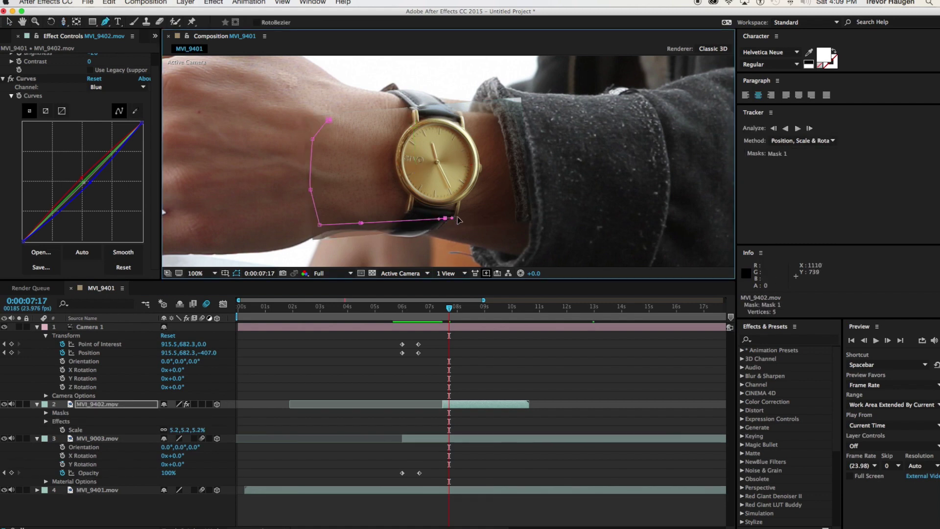
left_click(512, 209)
left_click(515, 158)
left_click(505, 115)
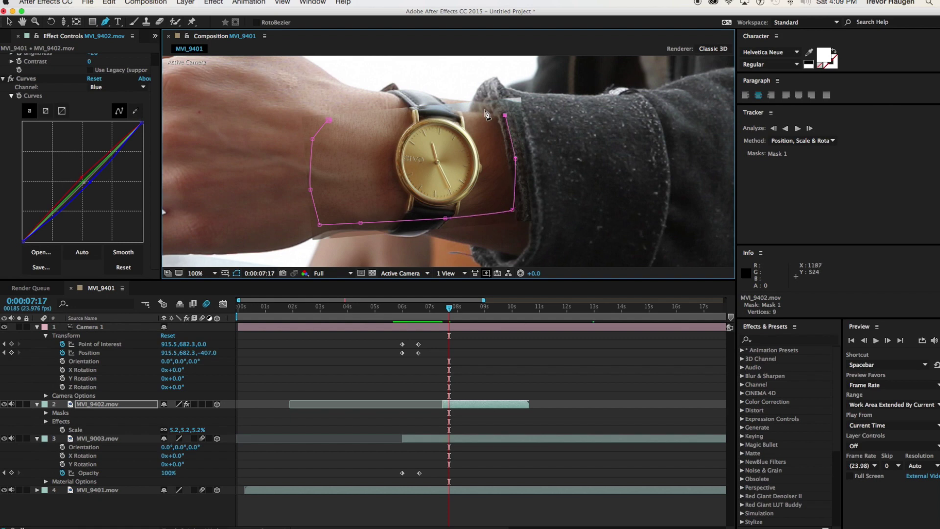
left_click(476, 107)
left_click(422, 109)
left_click(375, 115)
left_click(329, 120)
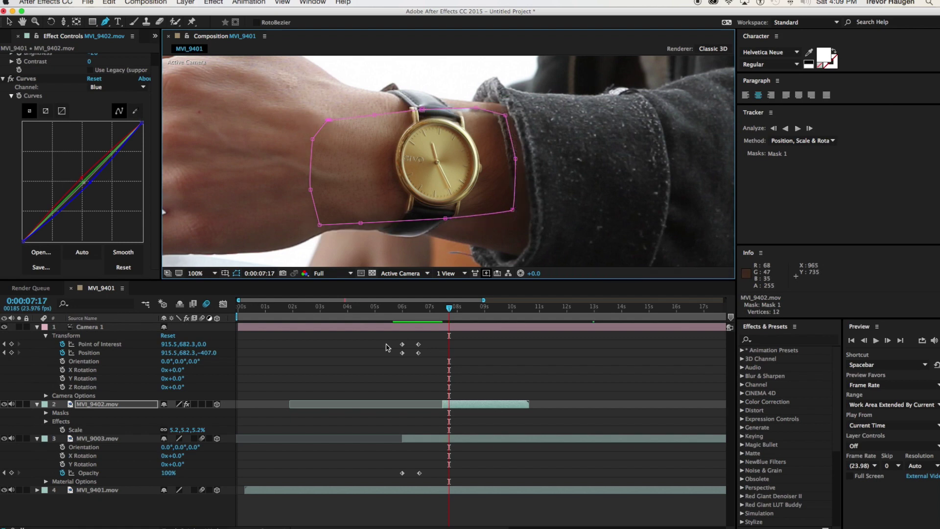
- Set the Mask Feather of MVI_9402.mov's Mask 1 to 25 pixels, leaving the layer deselected
left_click(45, 412)
left_click(54, 421)
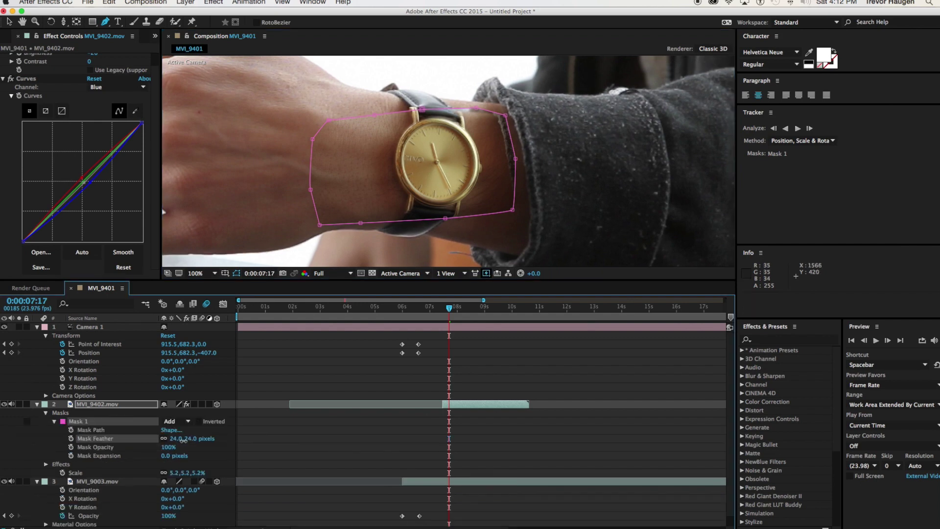
left_click_drag(183, 440, 451, 441)
left_click(416, 445)
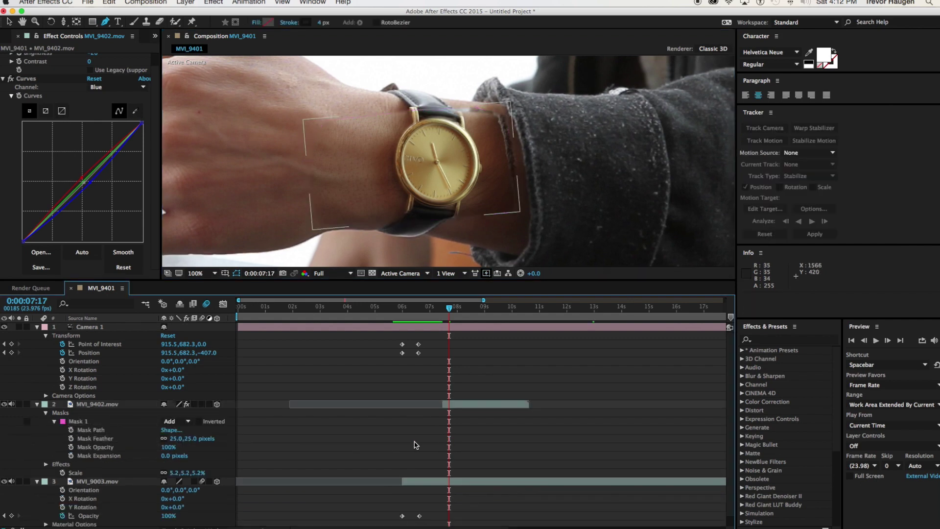
- Add an Opacity keyframe of 0% to MVI_9402.mov at 0:00:07:11
left_click(444, 308)
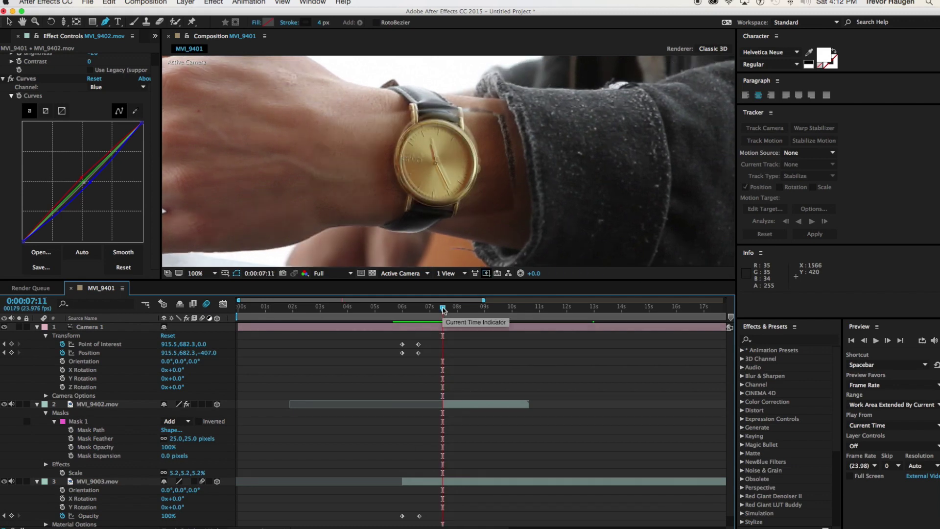
left_click(461, 408)
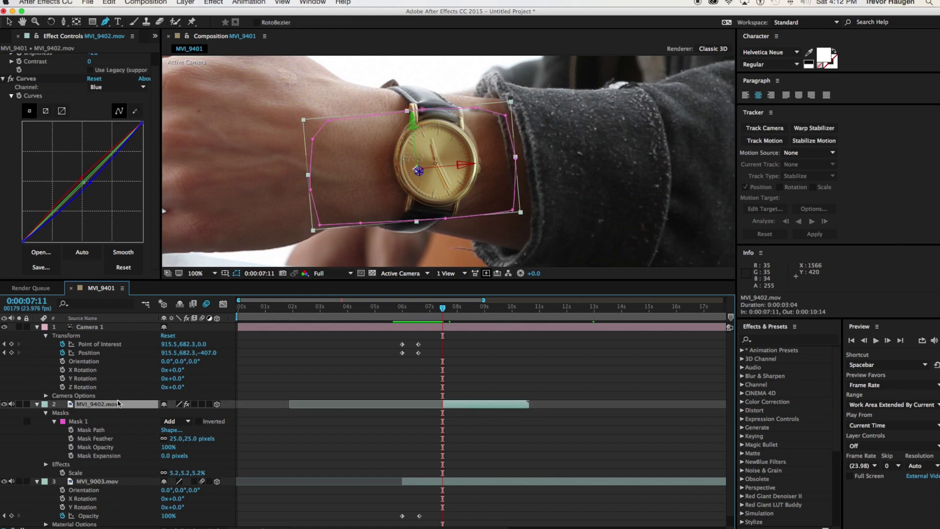
key("t")
left_click(63, 413)
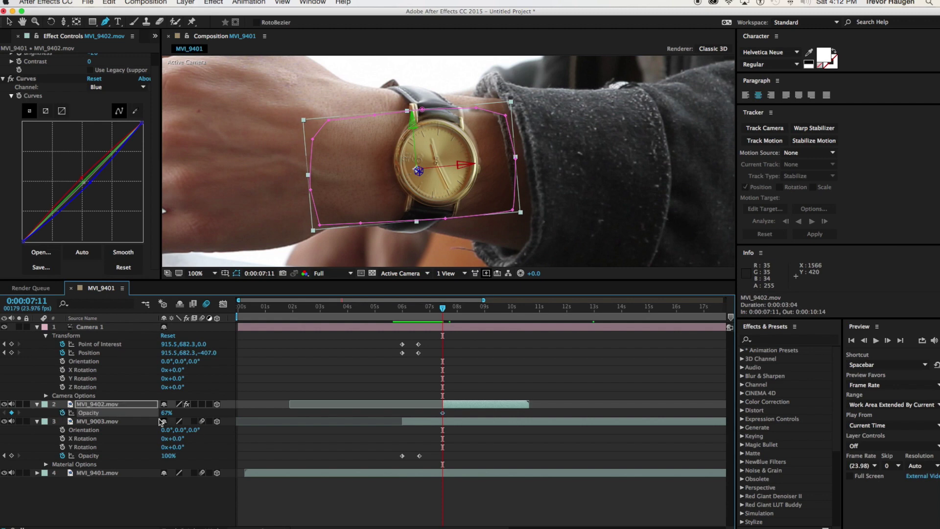
left_click_drag(167, 416, 133, 416)
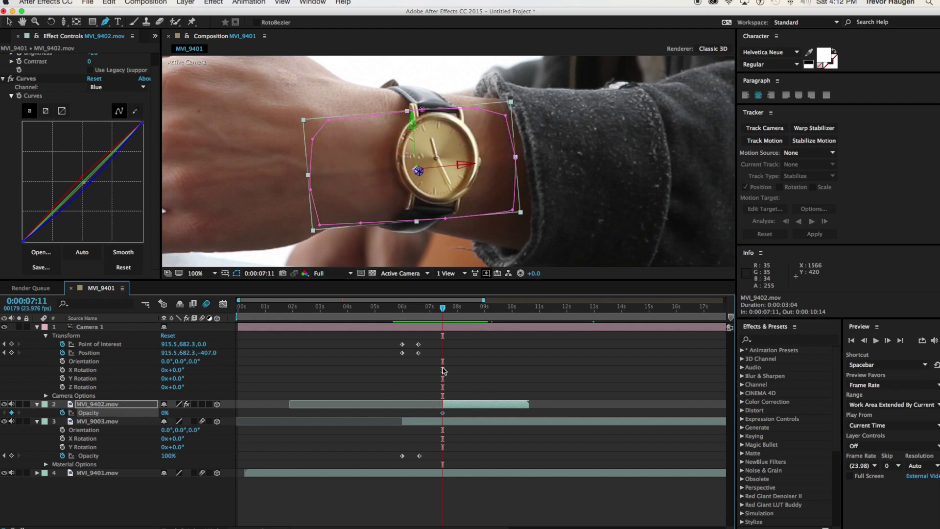
- Add a 100% Opacity keyframe to MVI_9402.mov at 0:00:08:00 and move that keyframe to 0:00:07:20
left_click_drag(443, 309, 457, 309)
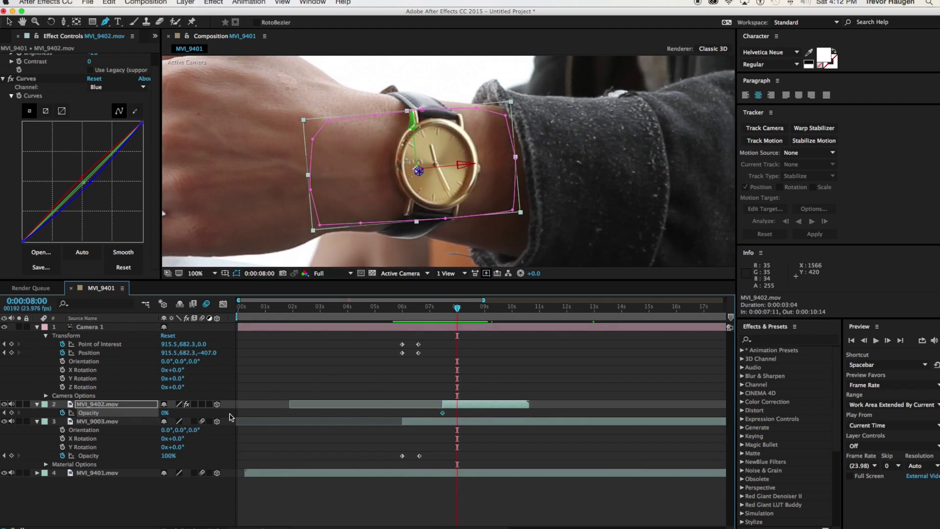
left_click_drag(216, 416, 293, 414)
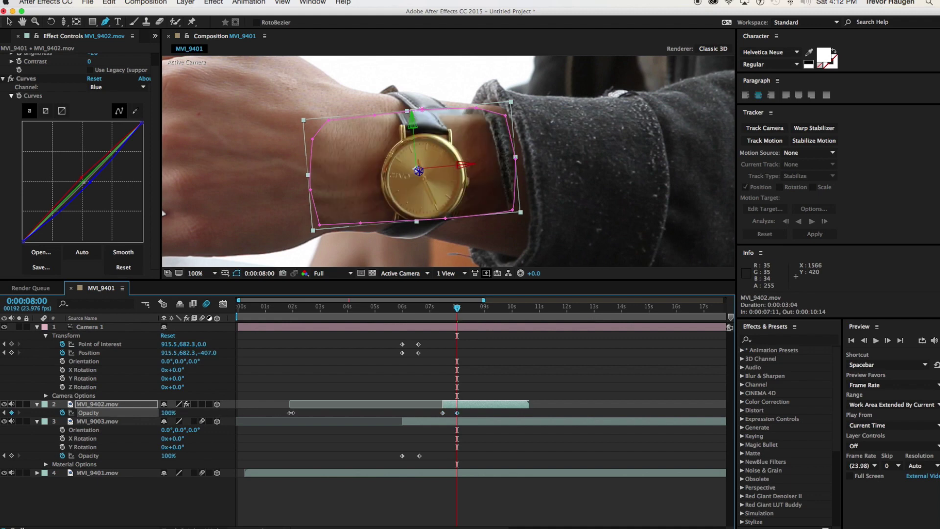
left_click_drag(458, 312, 440, 309)
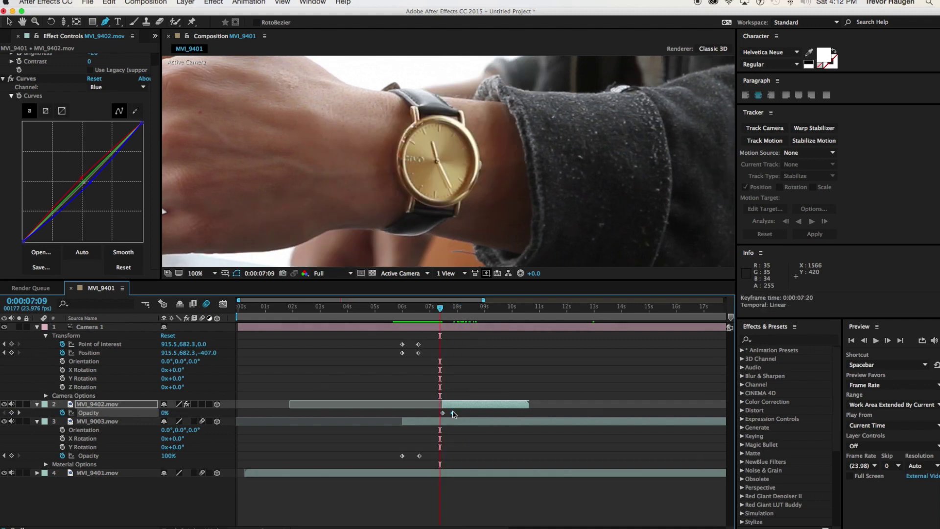
left_click_drag(457, 413, 452, 413)
mouse_move(440, 307)
left_mouse_down()
mouse_move(455, 309)
mouse_move(442, 309)
left_mouse_up()
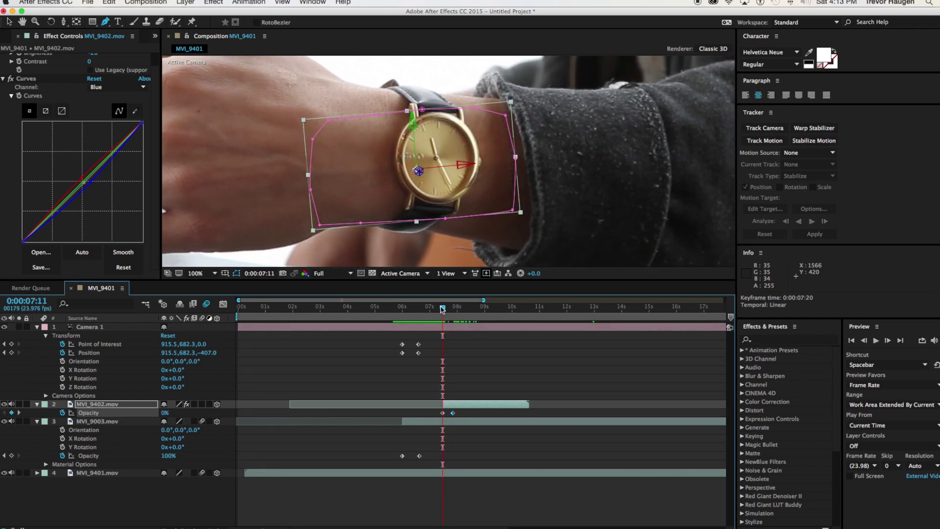
- Select Camera 1, fit the whole composition in the viewer, and enlarge the viewer by shrinking the timeline area
left_click(440, 327)
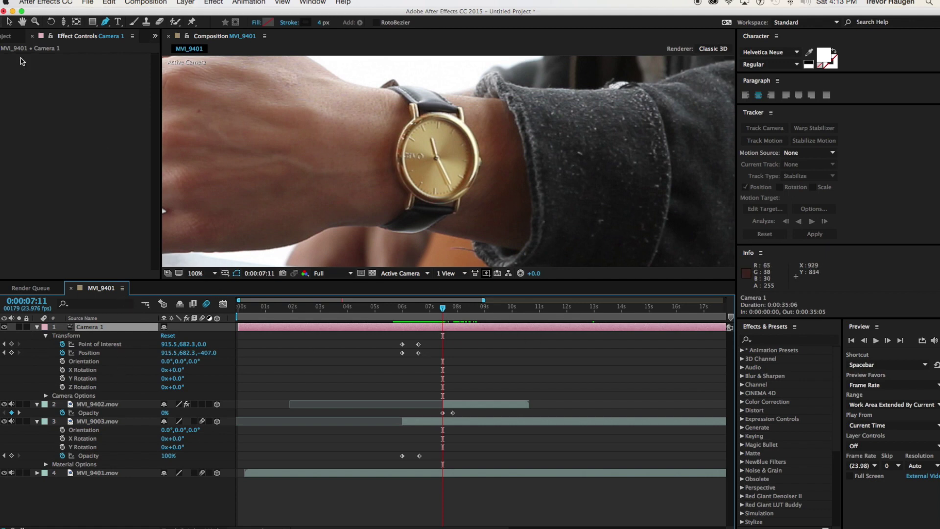
left_click(9, 23)
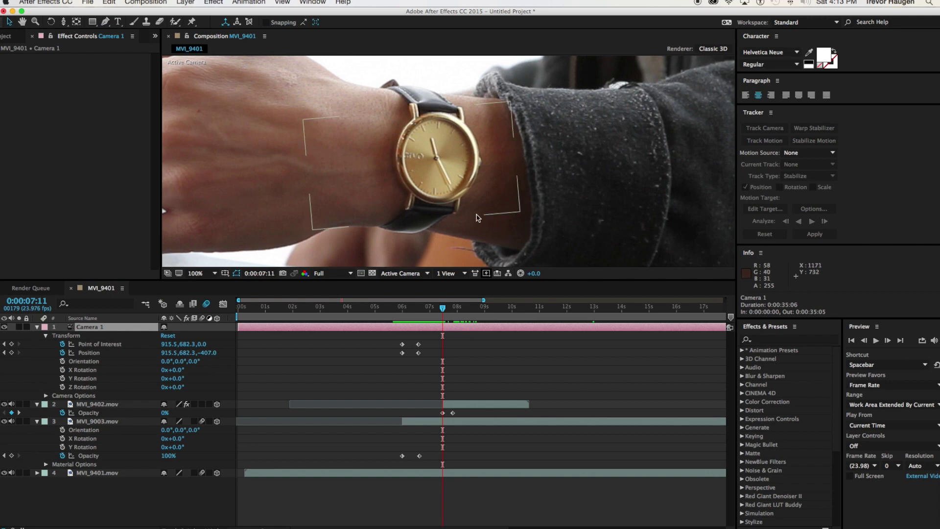
scroll(478, 218, "down", 4)
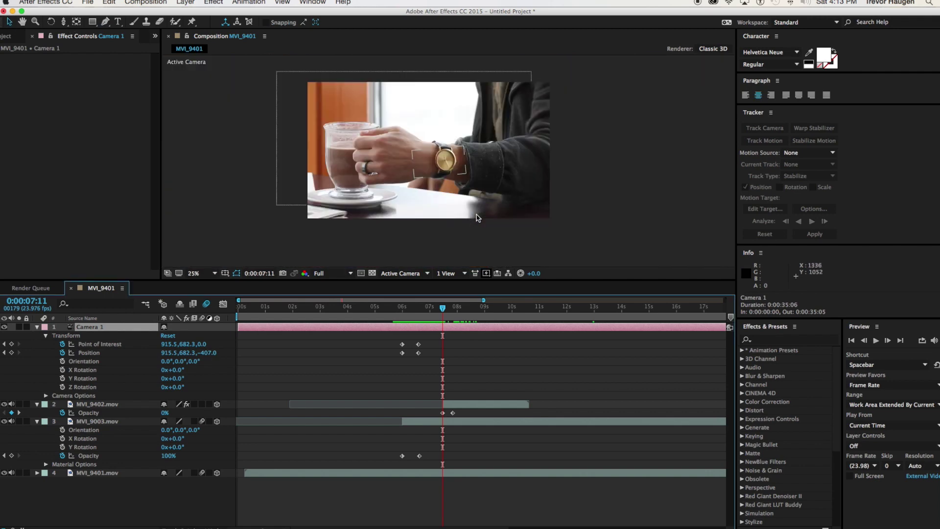
left_click(204, 273)
left_click(206, 284)
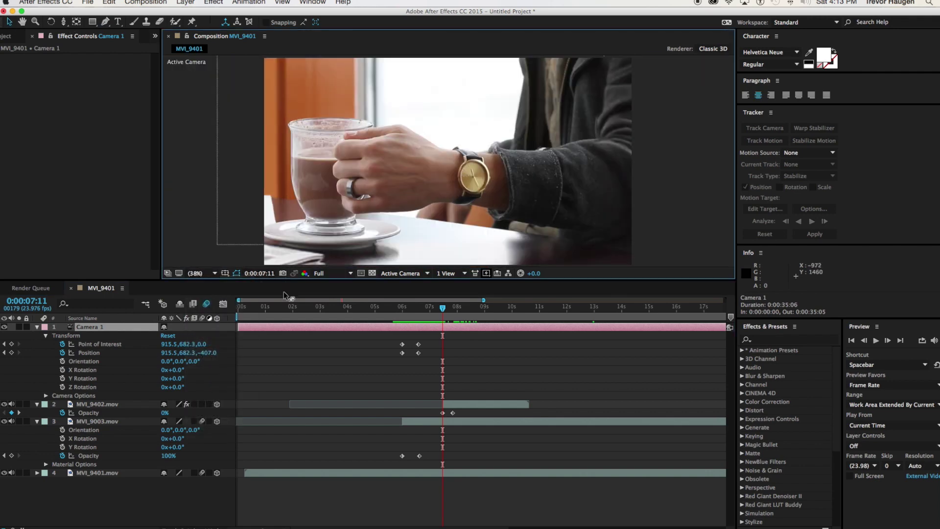
left_click_drag(286, 279, 287, 334)
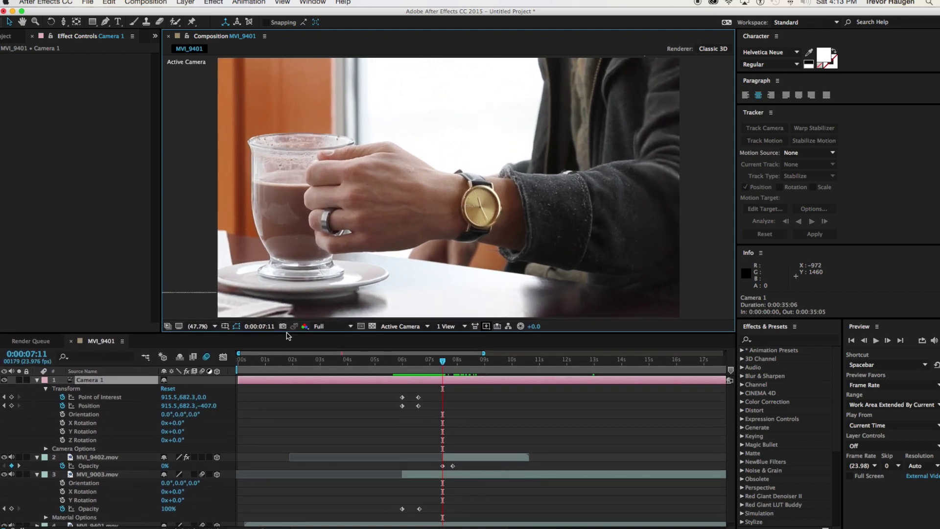
- Add Point of Interest and Position keyframes to Camera 1 at 0:00:07:11
left_click(443, 384)
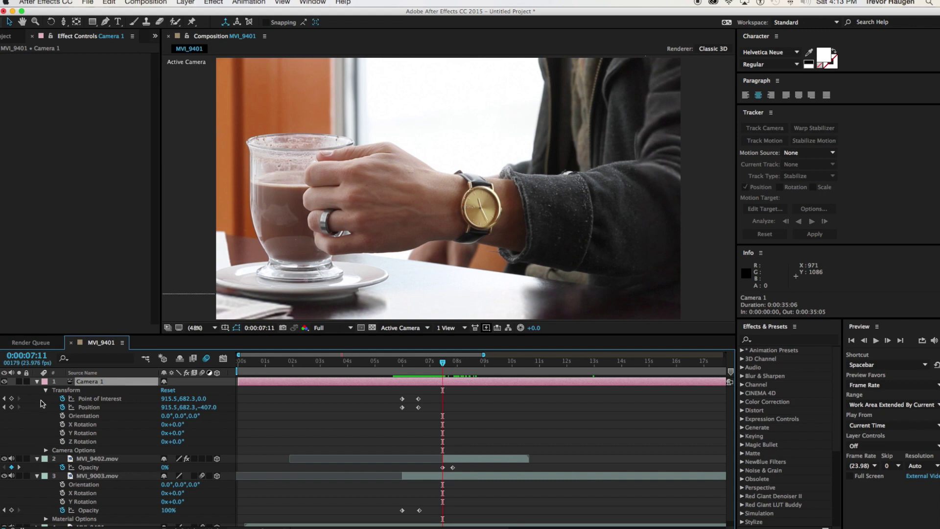
left_click(62, 400)
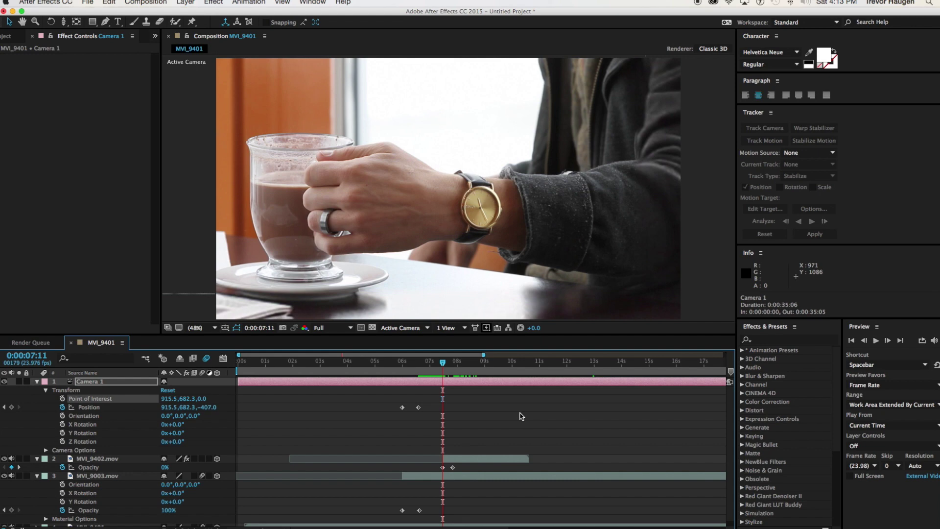
key("super+z")
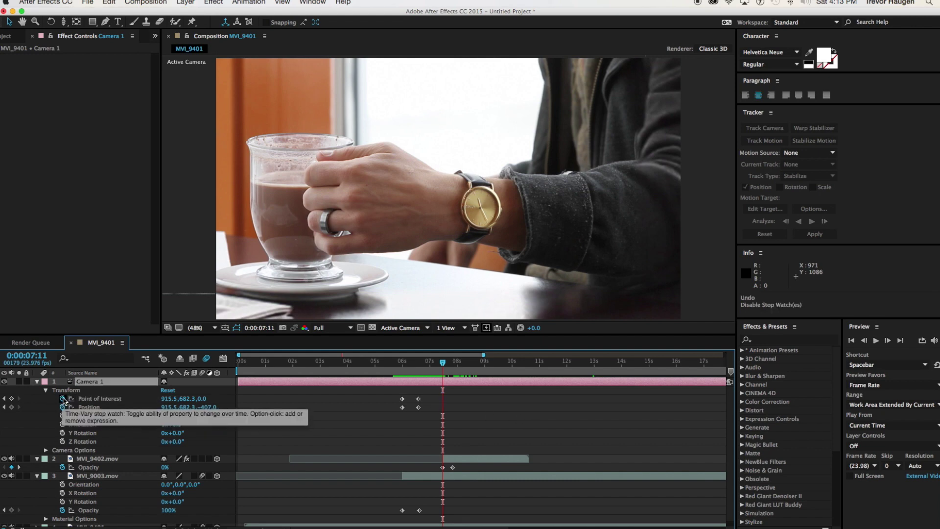
left_click(11, 398)
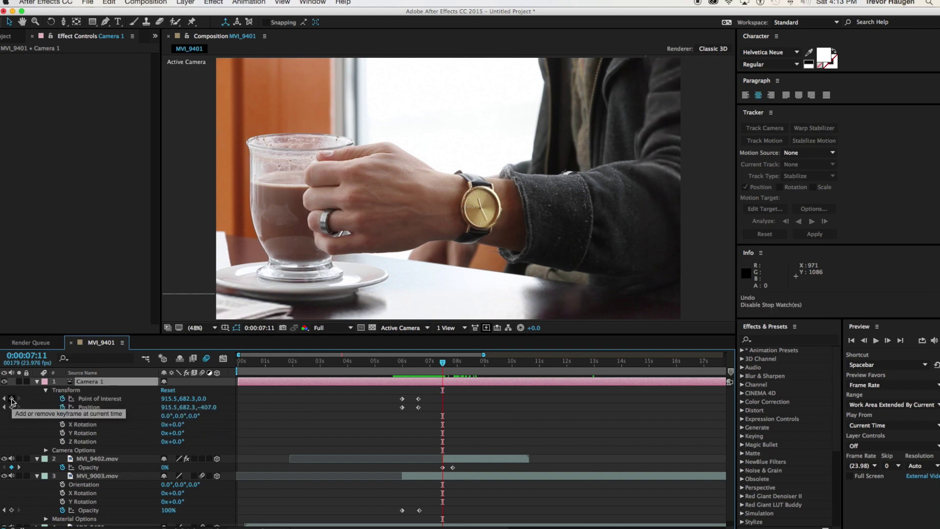
left_click(11, 406)
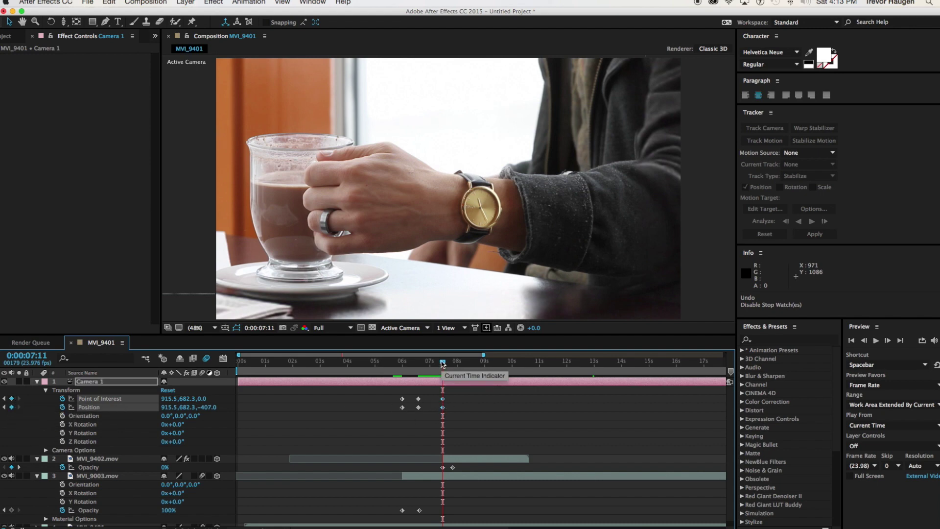
- At 0:00:07:20, track Camera 1 toward the watch to Z -141.6 and shift it to X 943.2, Y 703.5
left_click_drag(442, 363, 452, 362)
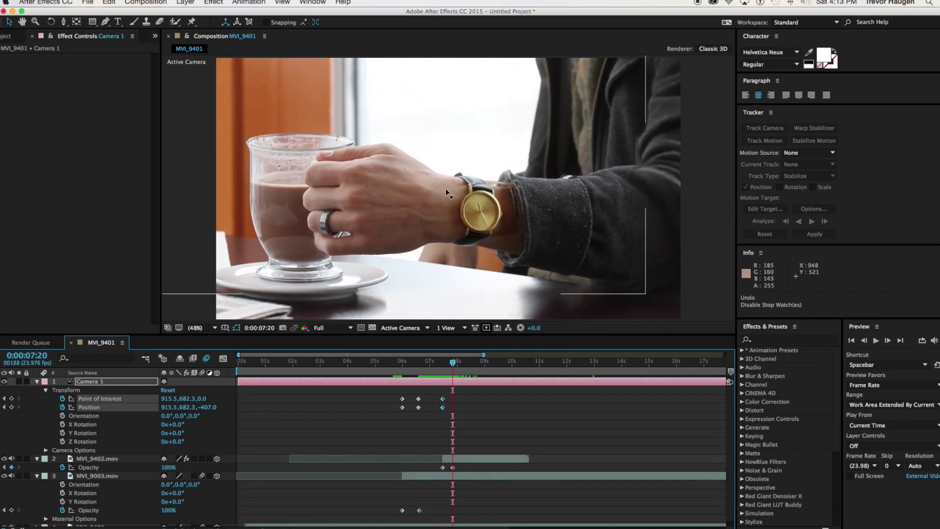
left_click(63, 22)
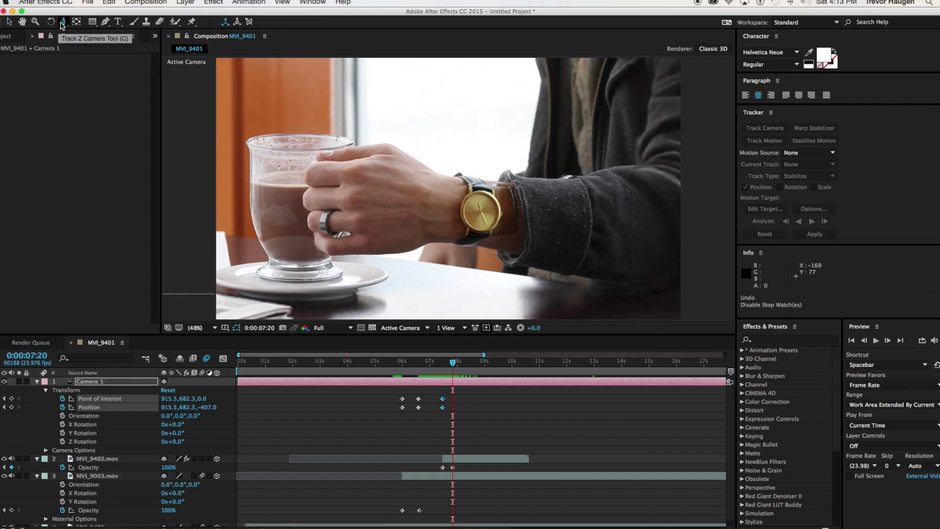
left_click_drag(533, 240, 529, 105)
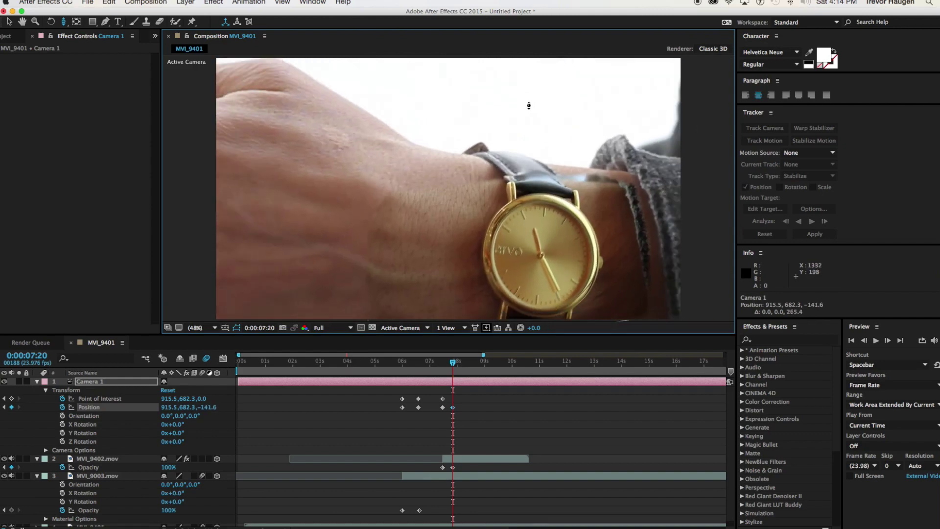
left_click(63, 21)
left_click(113, 46)
left_click_drag(560, 213, 474, 148)
- Track Camera 1 closer to the watch dial to Z -93.4 and shift it slightly in X and Y at 0:00:07:20
left_click(64, 21)
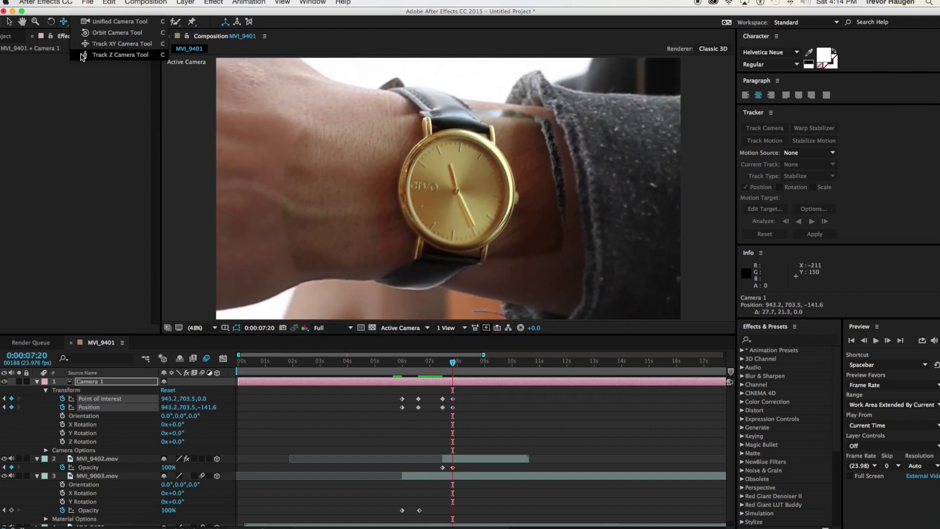
left_click(121, 55)
left_click_drag(436, 215, 436, 165)
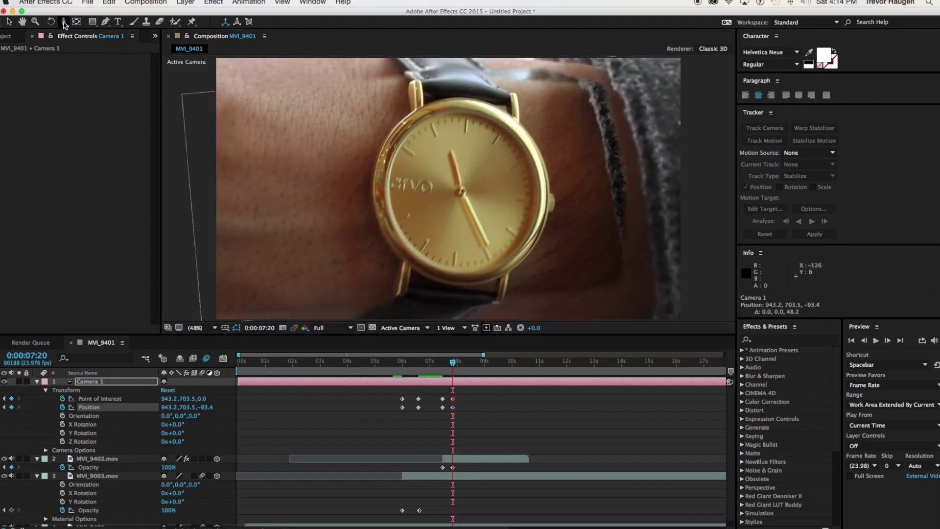
left_click_drag(64, 22, 98, 43)
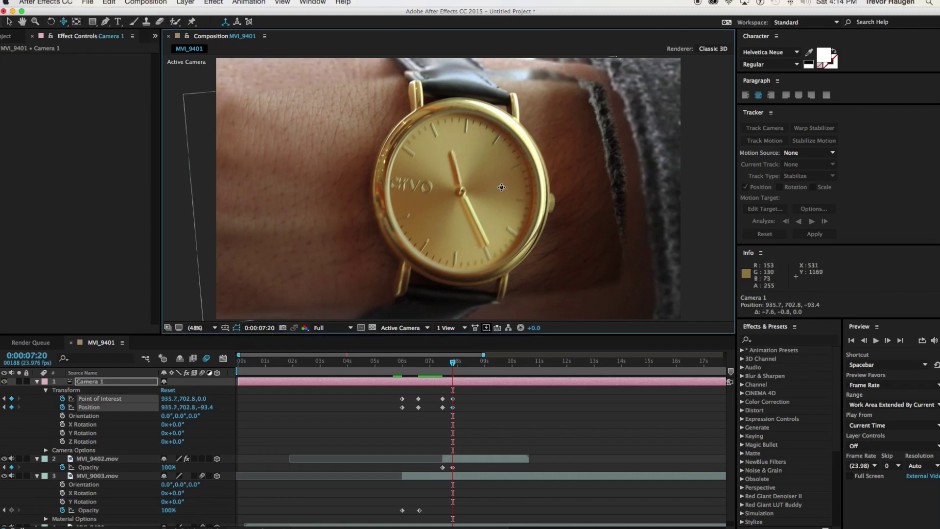
left_click_drag(462, 191, 510, 193)
- Fine-tune Camera 1's close-up at 0:00:07:20 with Z and XY tracking to Position 937.6, 704.0, -70.9
left_click_drag(63, 21, 113, 55)
left_click_drag(519, 196, 280, 184)
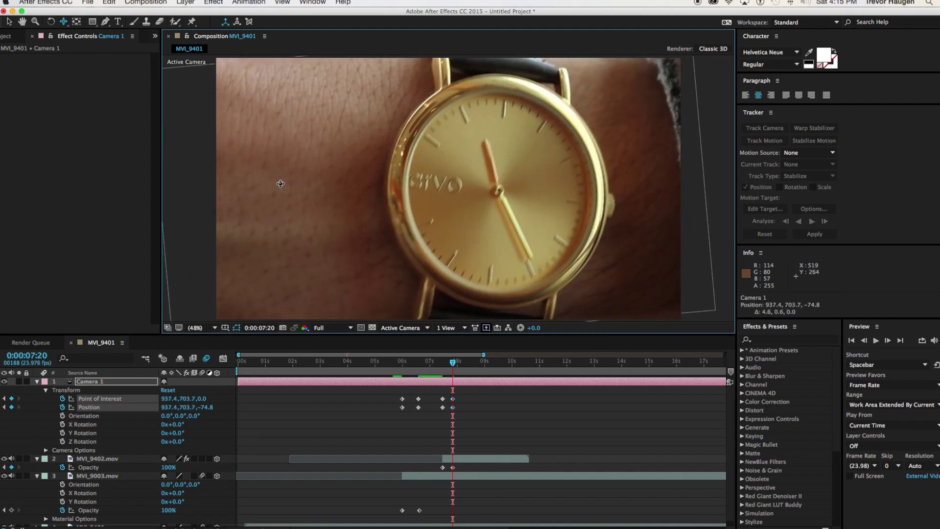
left_click_drag(63, 22, 109, 55)
left_click_drag(418, 223, 418, 213)
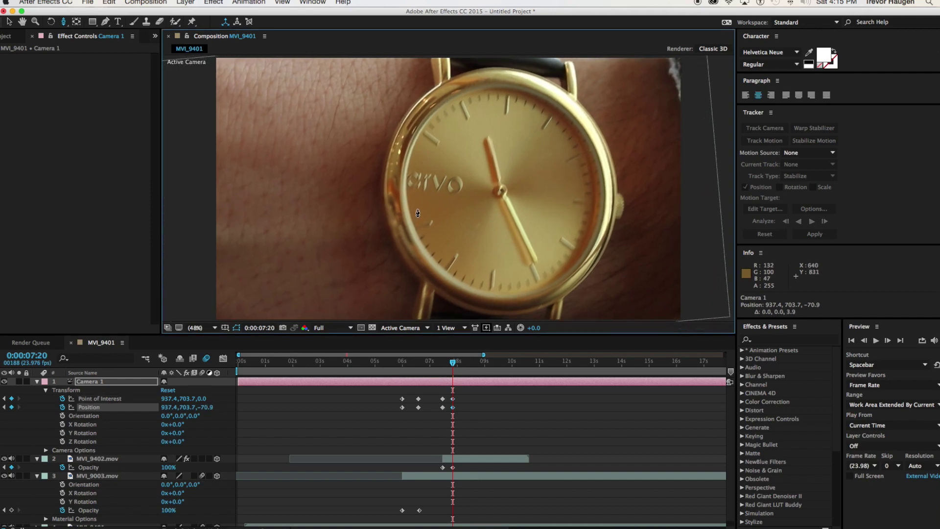
left_click_drag(63, 21, 108, 46)
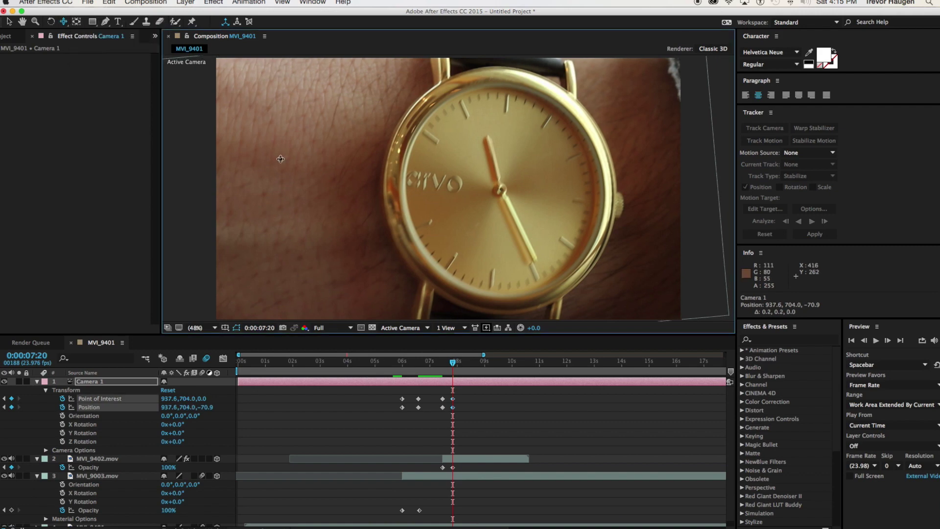
- Nudge Camera 1 vertically at 0:00:07:20 to Position 937.6, 703.8, -70.9
left_click_drag(280, 159, 279, 160)
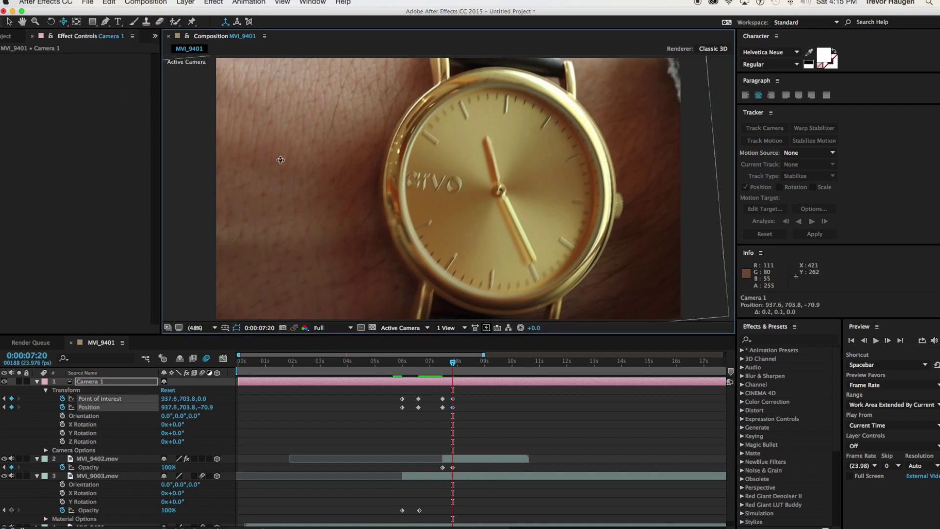
key("ctrl+Up")
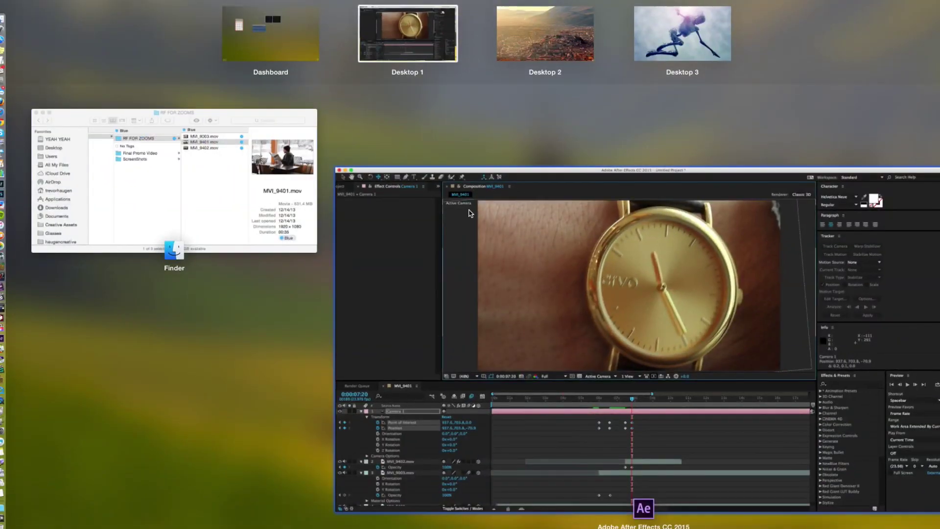
left_click(489, 232)
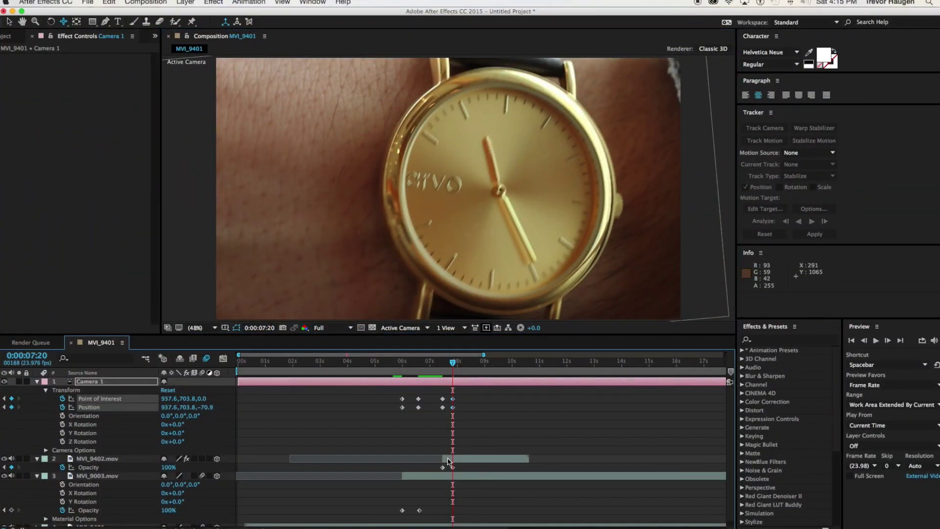
- Move Camera 1's last Point of Interest and Position keyframes and MVI_9402.mov's last Opacity keyframe to 0:00:07:18
left_click_drag(454, 409, 451, 409)
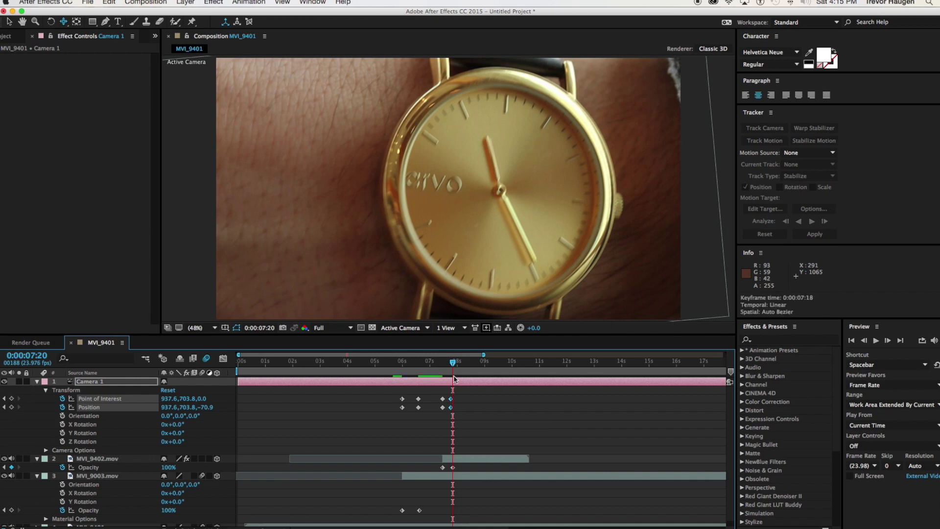
left_click_drag(452, 366, 451, 364)
left_click_drag(453, 468, 450, 467)
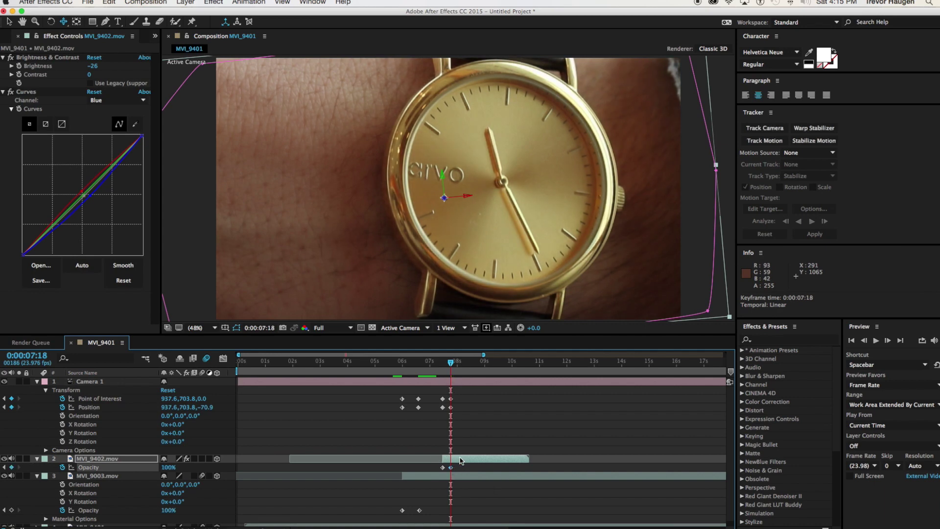
- Enable motion blur for the MVI_9402.mov layer
left_click(460, 460)
left_click(201, 458)
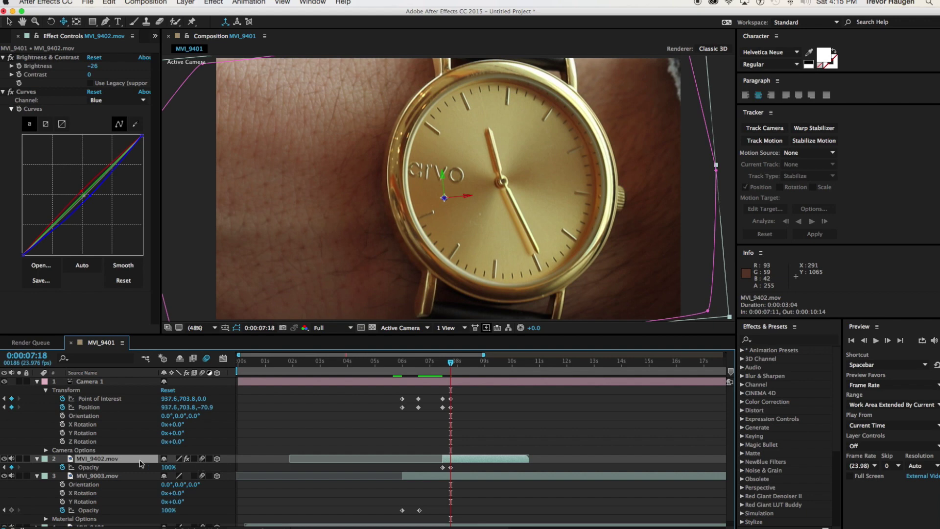
- Preview the zoom into the watch close-up several times from 0:00:07:08, checking the camera move, fade and motion blur
left_click_drag(446, 367, 439, 365)
key("space")
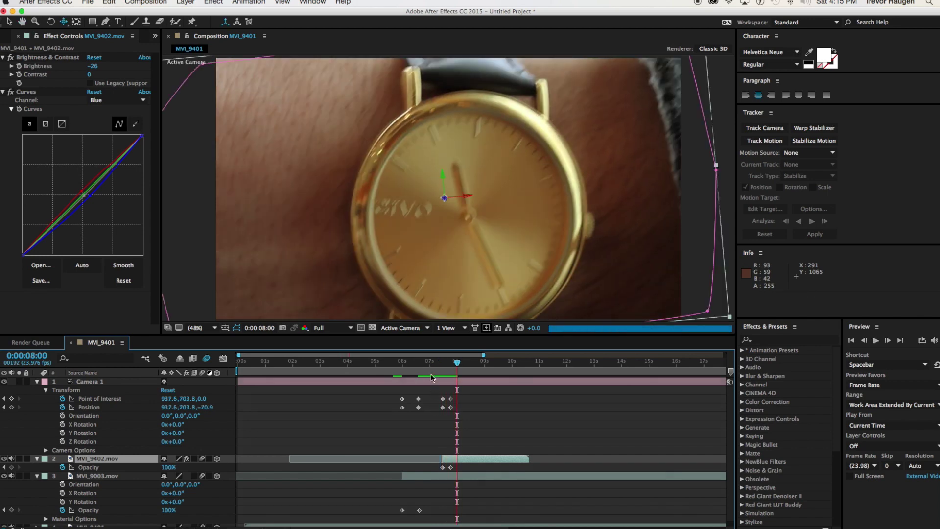
left_click(439, 365)
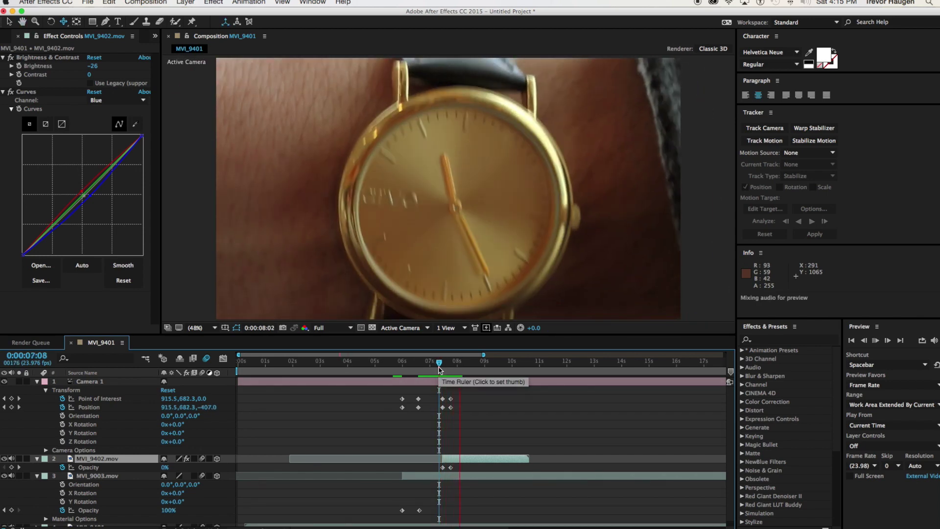
key("space")
key("space")
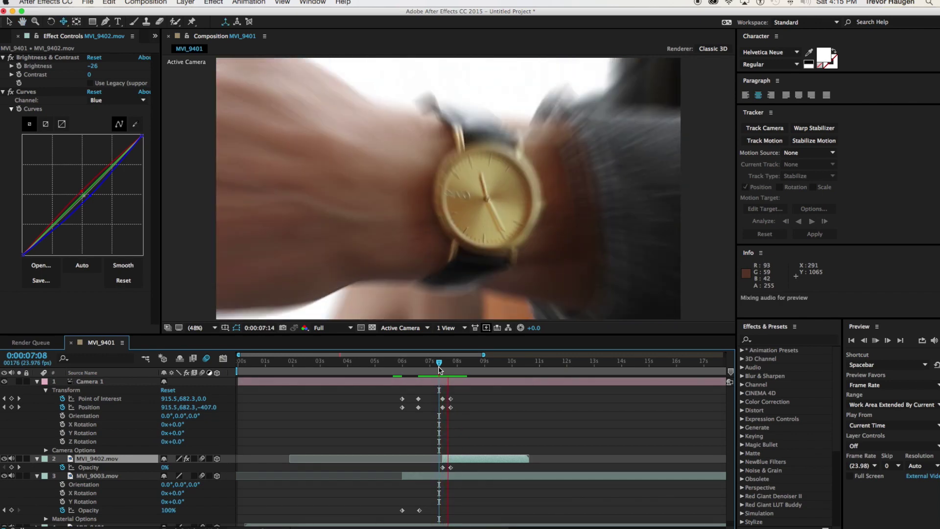
key("space")
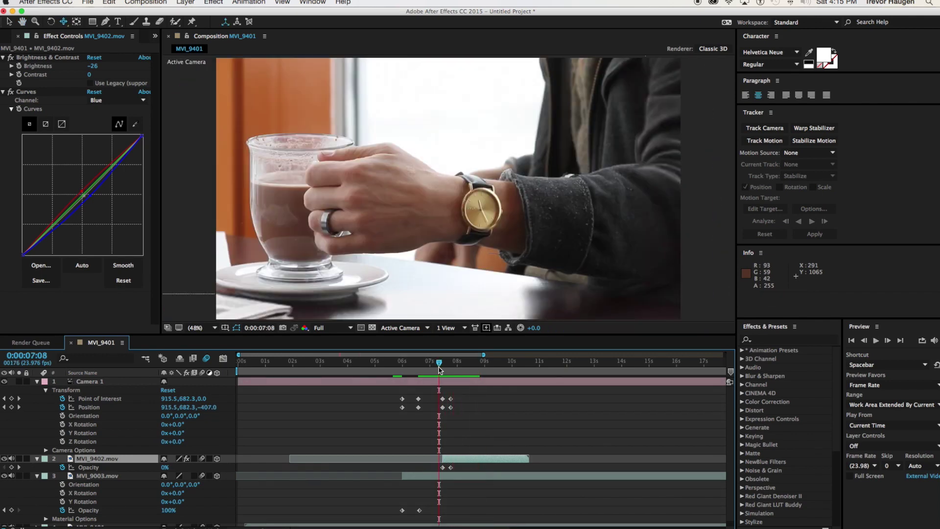
key("space")
key("space")
key("space")
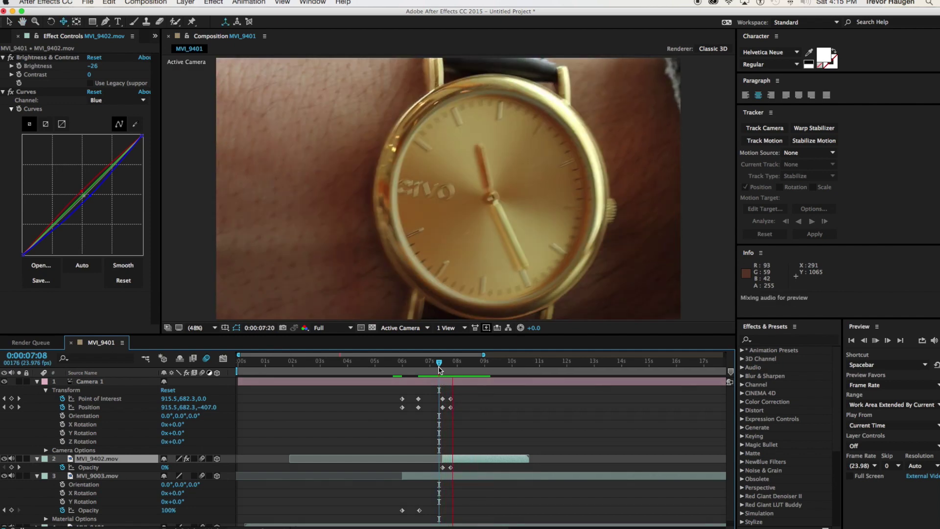
key("space")
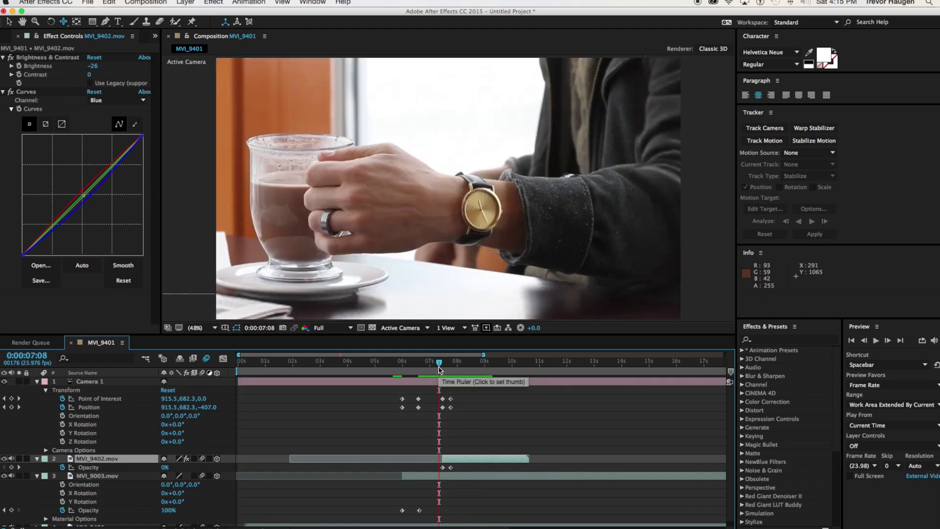
- Replay the watch zoom from 0:00:07:04 and scrub through the close-up to 0:00:08:19
left_click(434, 367)
key("space")
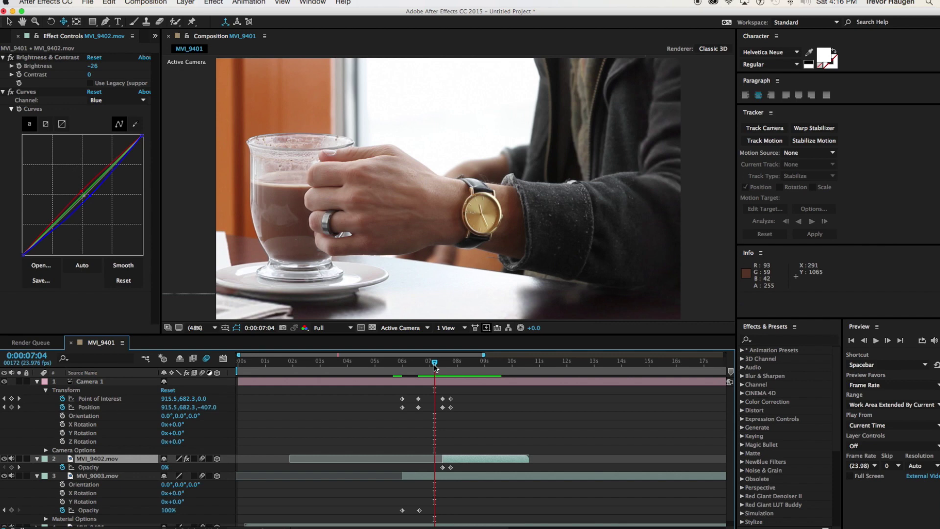
left_click(448, 366)
left_click_drag(448, 366, 479, 380)
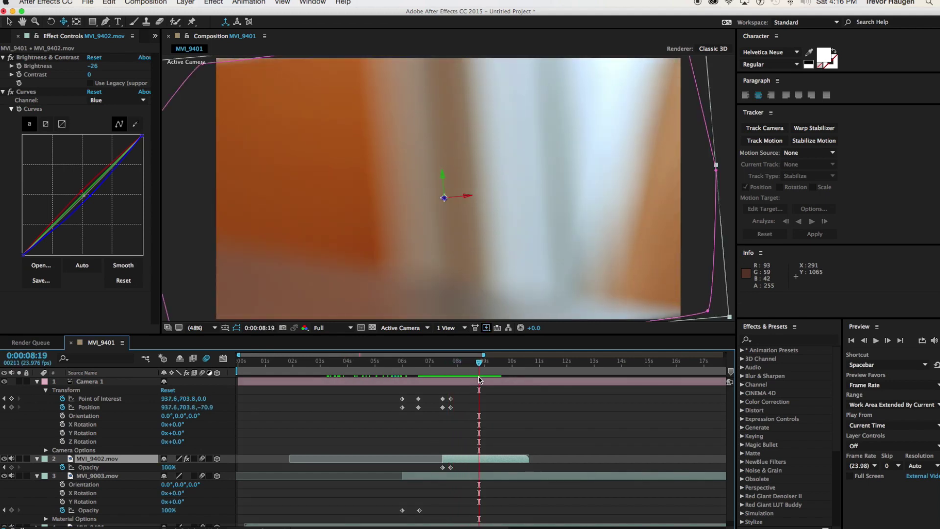